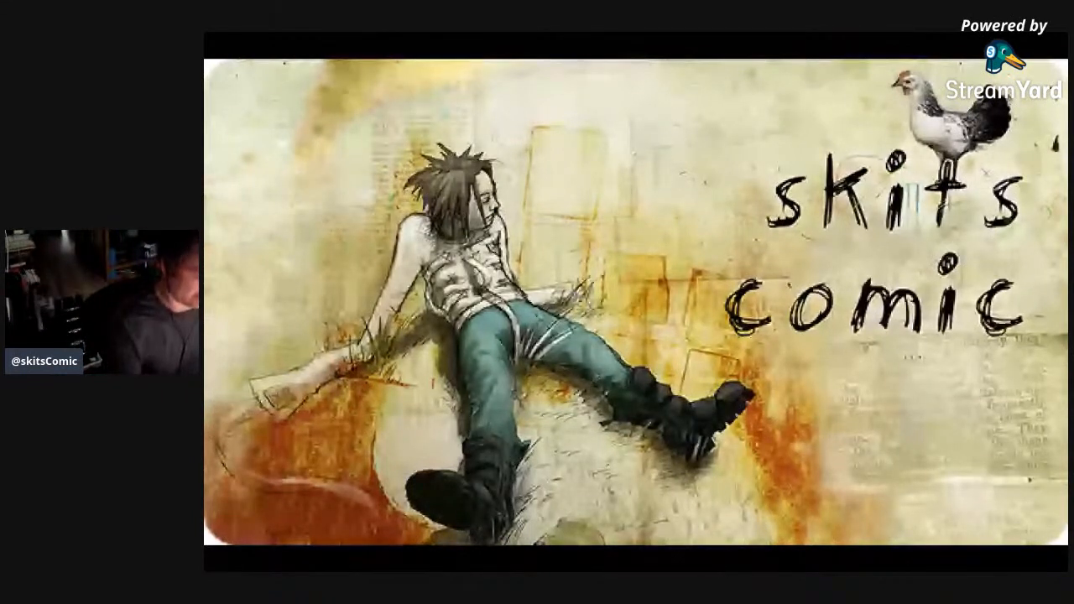
# Leave the full-screen skits comic artwork, show the Indiegogo campaign page, and close its browser window to return to Photoshop.
pyautogui.press('Escape')
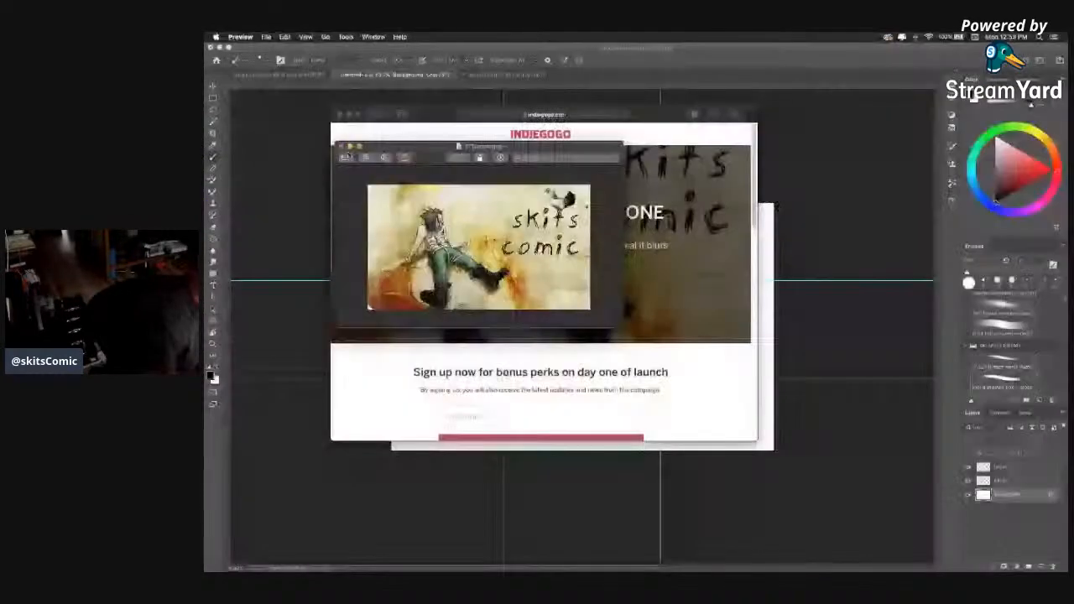
pyautogui.click(645, 135)
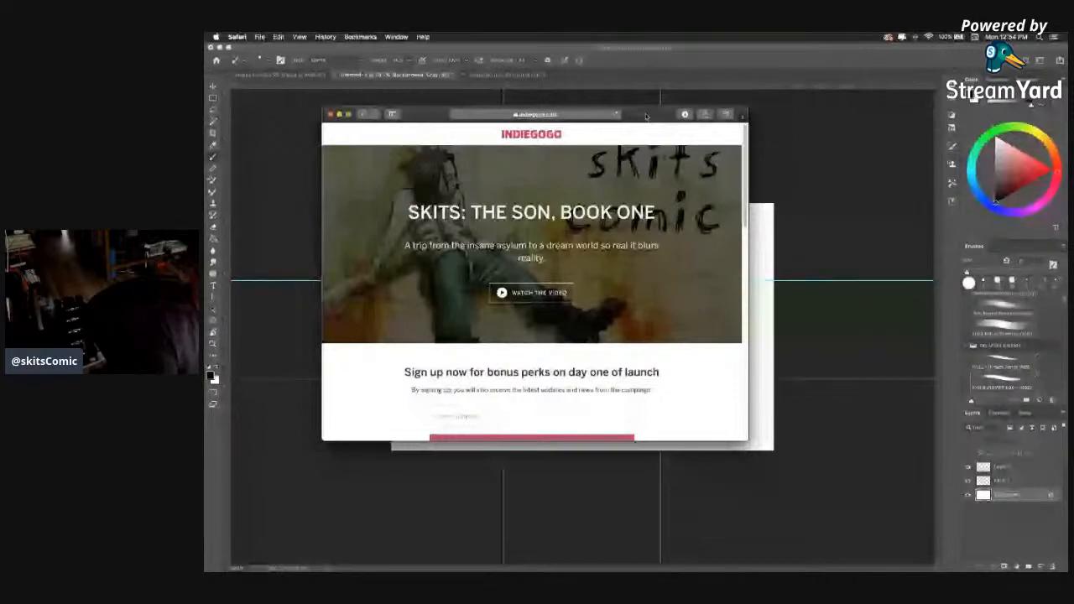
pyautogui.moveTo(646, 116); pyautogui.dragTo(641, 115)
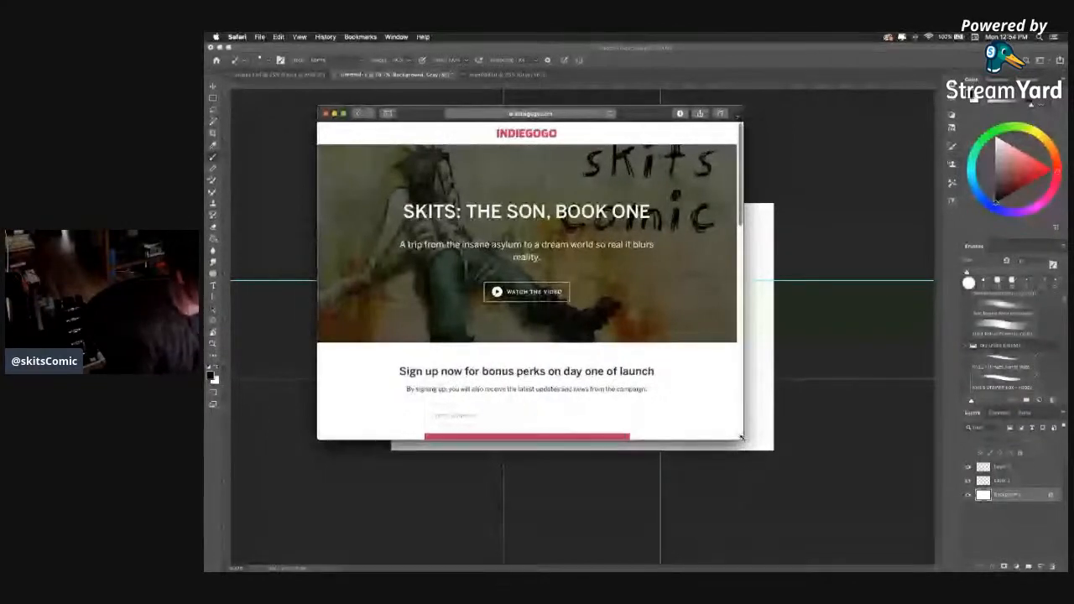
pyautogui.moveTo(611, 117); pyautogui.dragTo(614, 131)
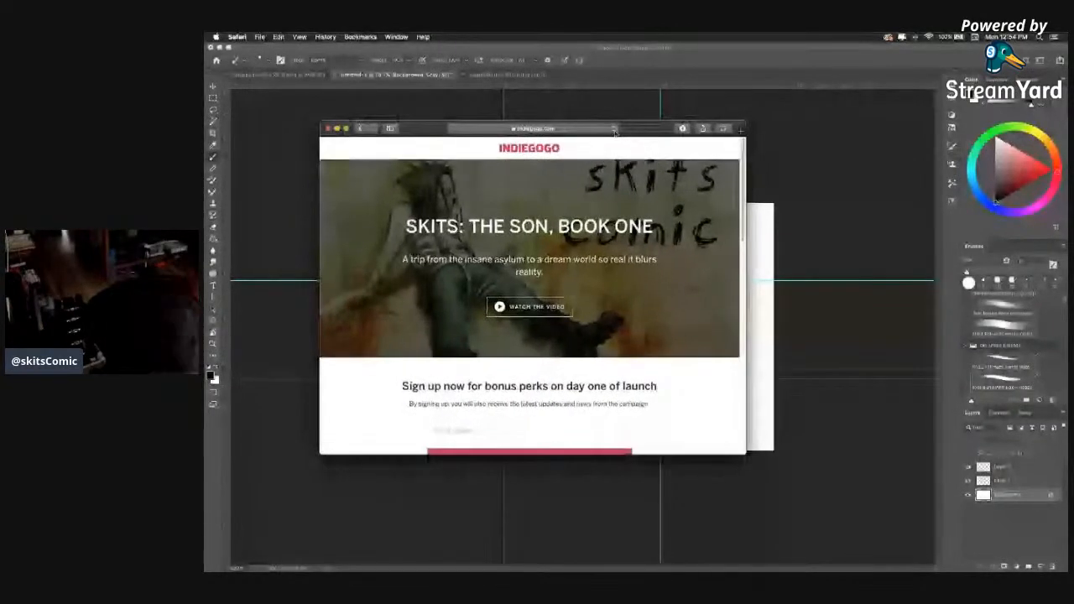
pyautogui.click(328, 128)
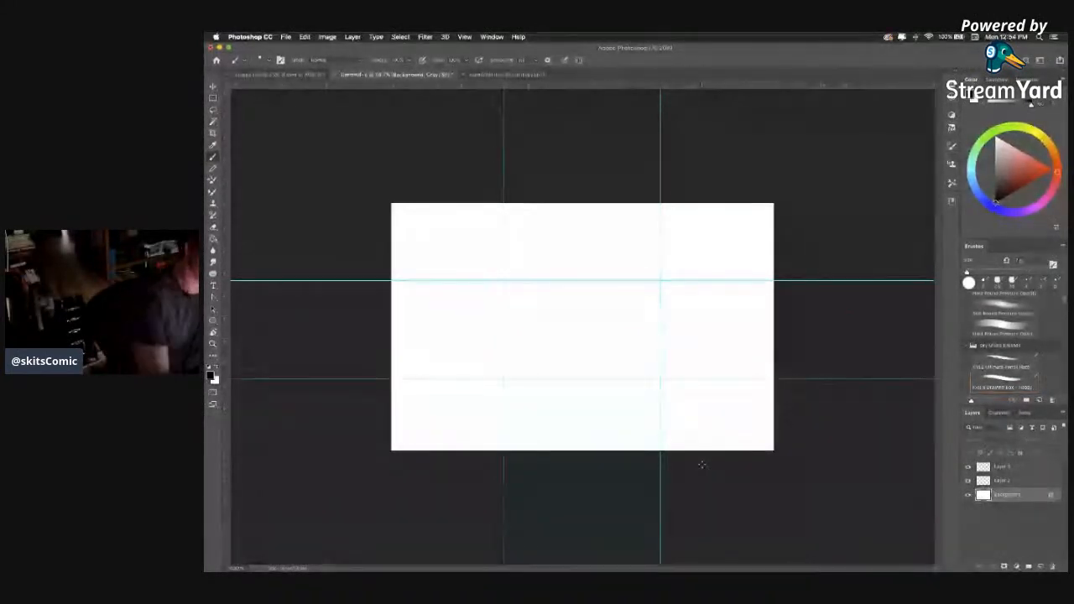
# Review the elephant rider sketch, then the reference sheets with the Alpine landscape photos and the Asian architecture photos.
pyautogui.click(504, 74)
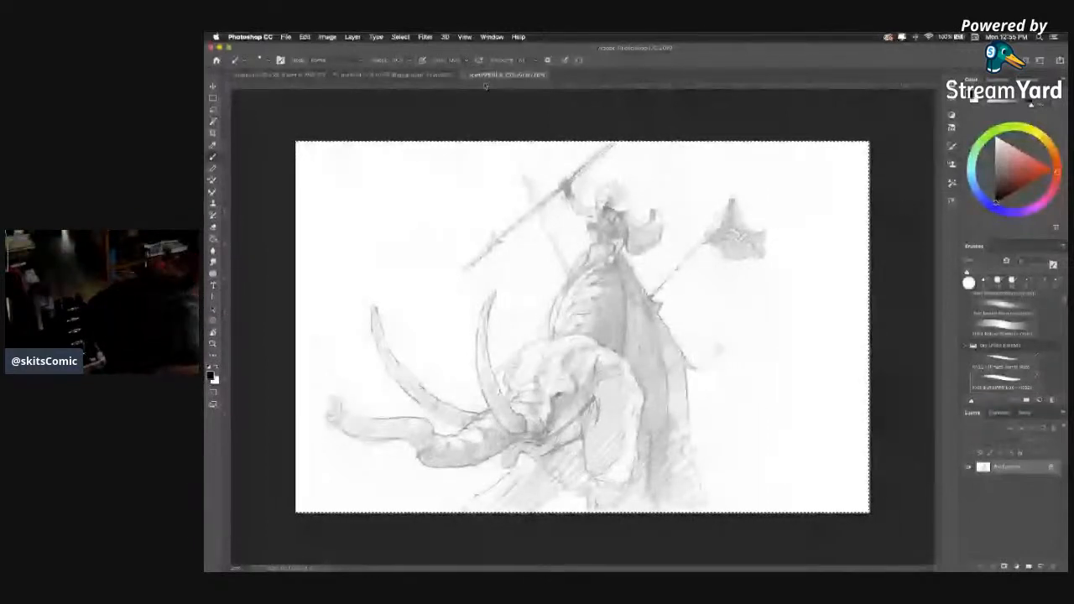
pyautogui.click(296, 77)
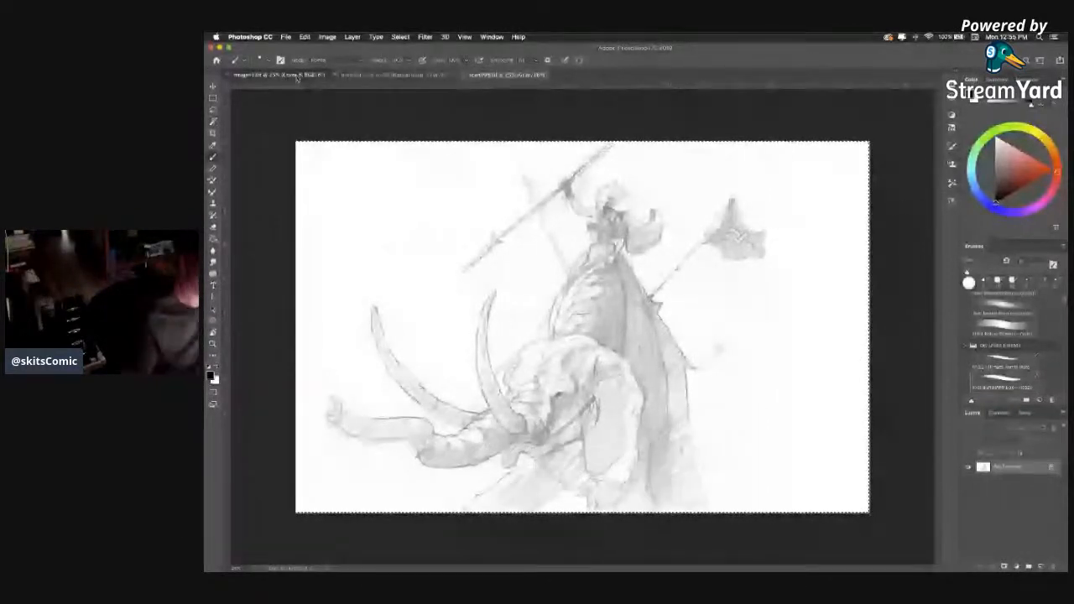
pyautogui.click(296, 76)
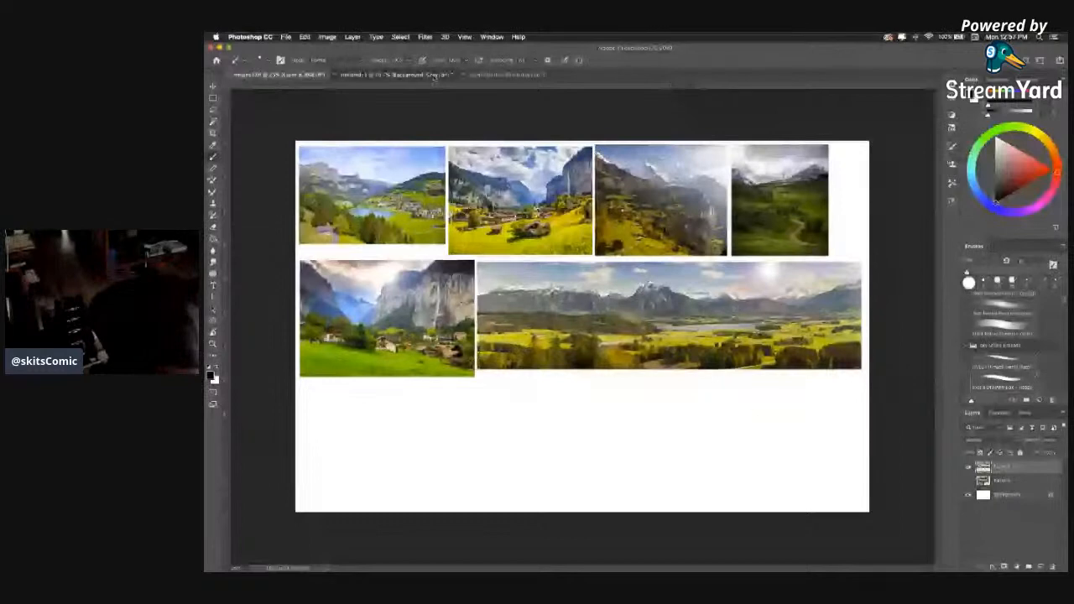
pyautogui.click(394, 75)
pyautogui.click(305, 74)
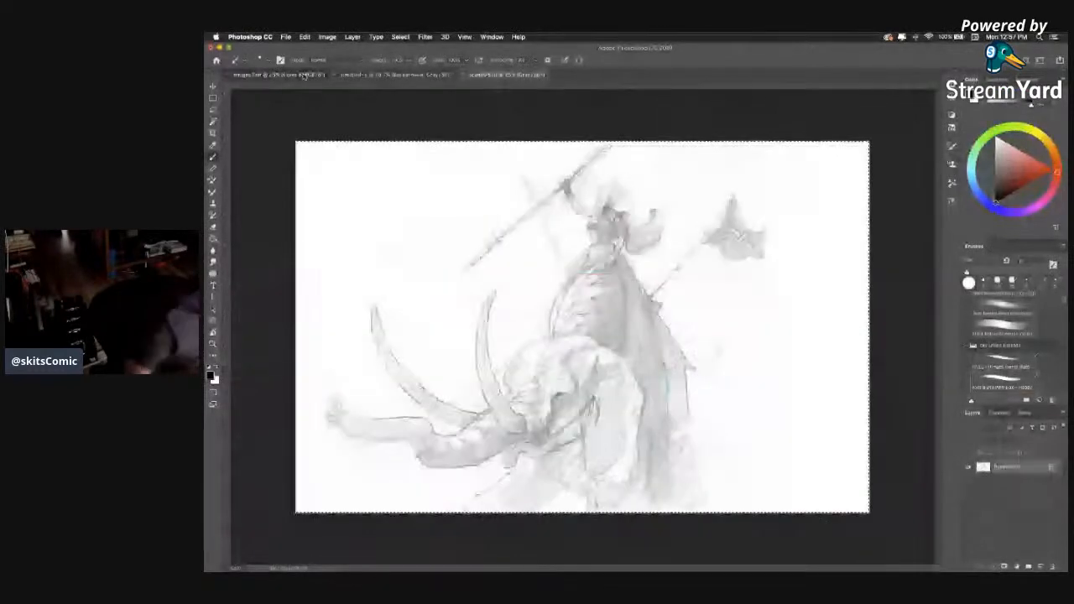
pyautogui.click(304, 75)
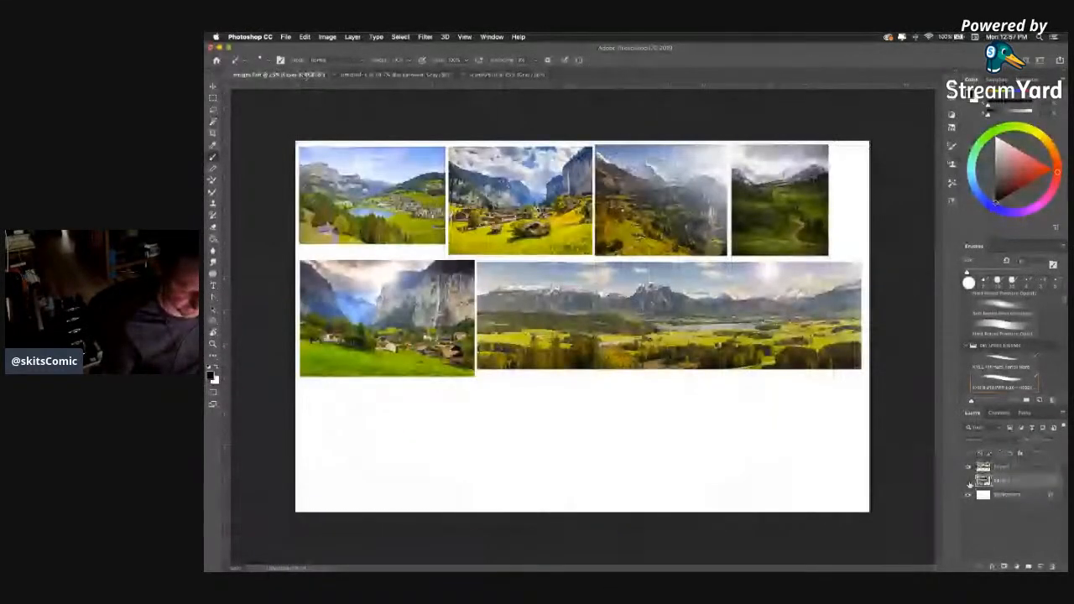
pyautogui.click(968, 481)
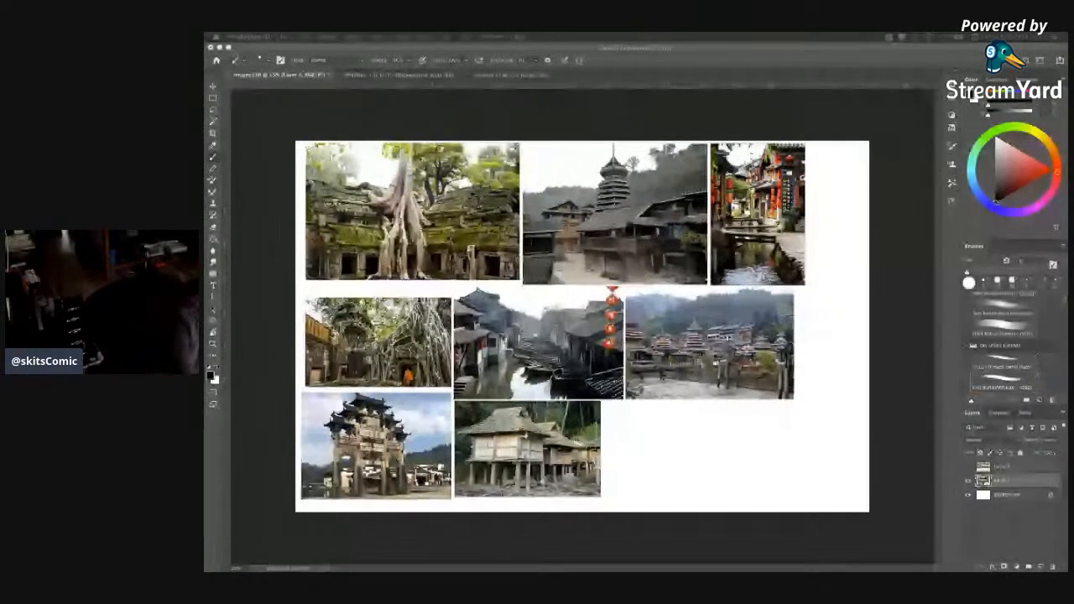
# Shift the right-hand vertical guide slightly left in the untitled document and paste the elephant rider sketch in as a new layer.
pyautogui.click(510, 76)
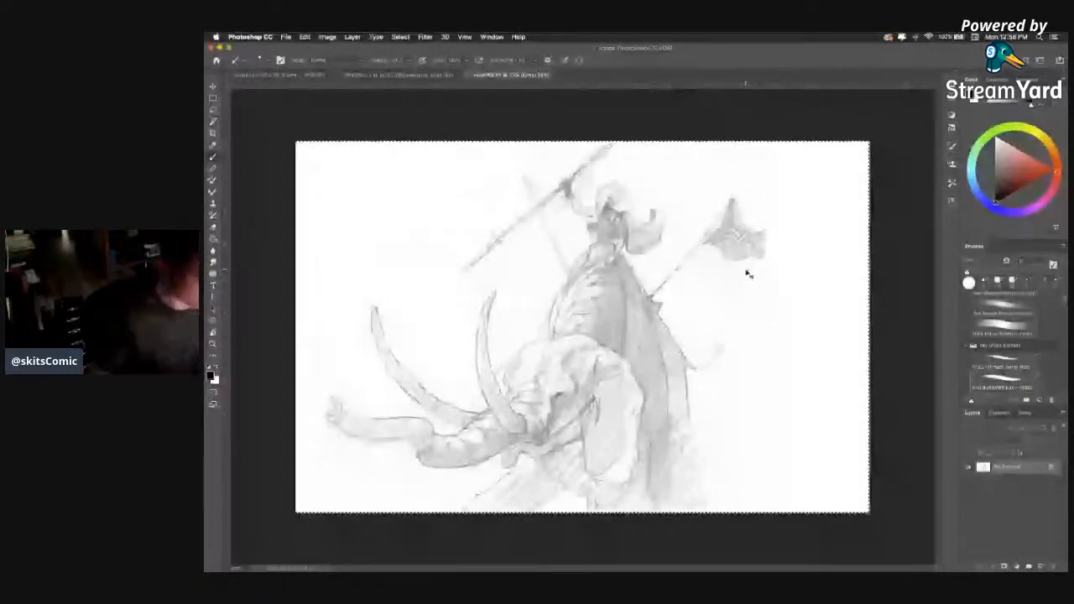
pyautogui.click(398, 76)
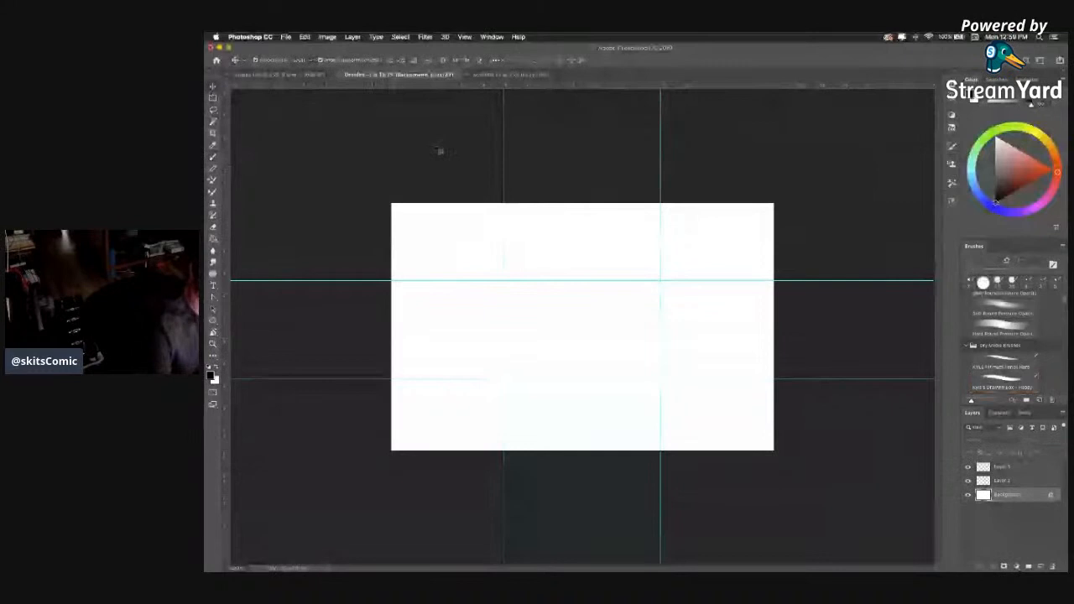
pyautogui.moveTo(663, 166); pyautogui.dragTo(656, 161)
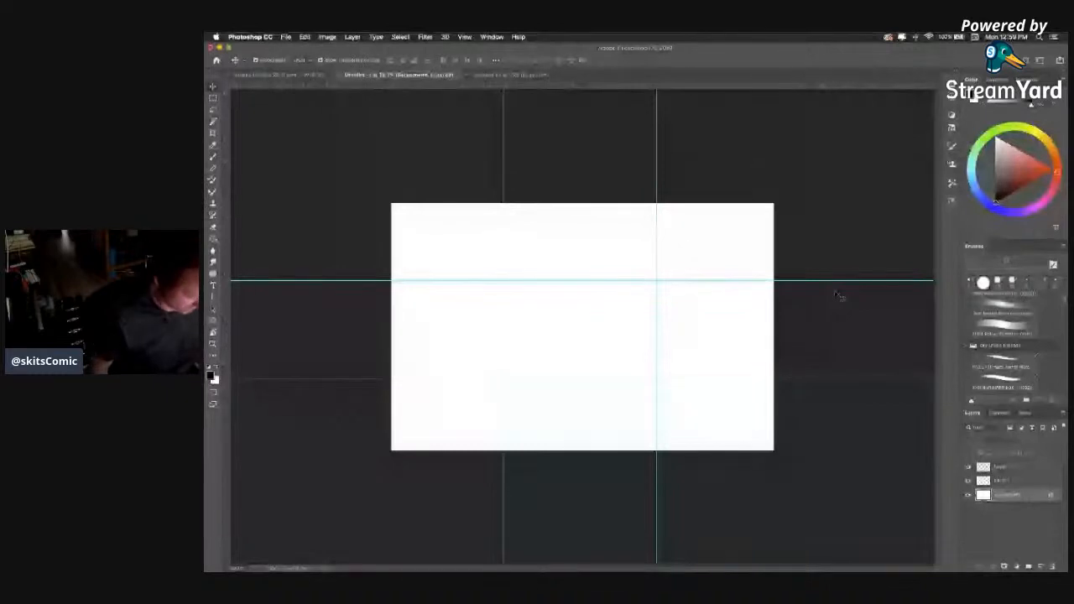
pyautogui.press('super+v')
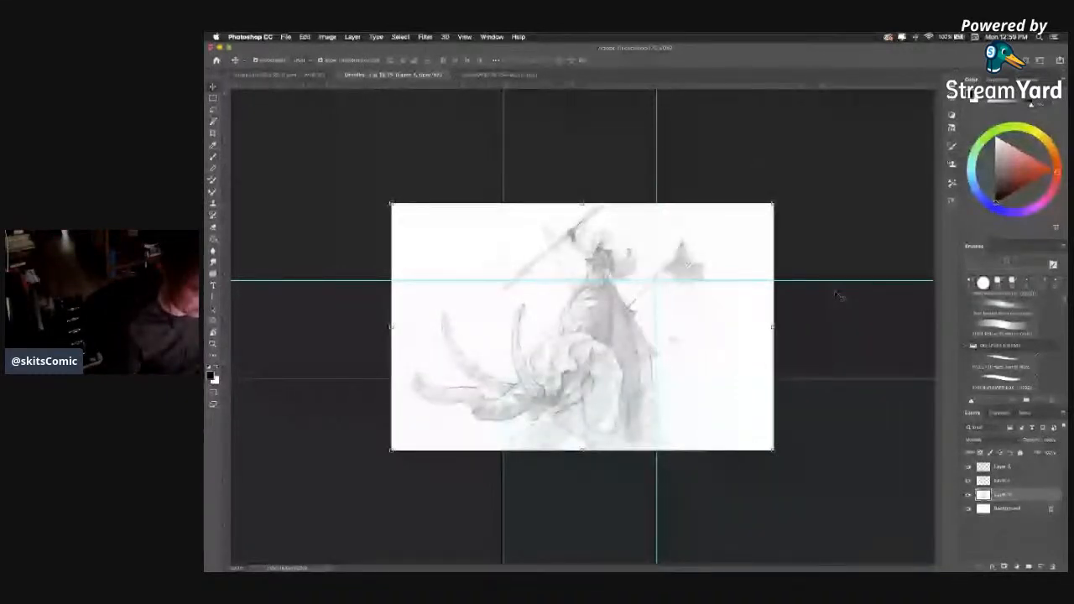
# Scale the pasted elephant rider sketch to about 70 percent and place the rider on the right-hand vertical guide.
pyautogui.moveTo(773, 451)
pyautogui.mouseDown()
pyautogui.moveTo(604, 316)
pyautogui.moveTo(625, 331)
pyautogui.moveTo(608, 334)
pyautogui.mouseUp()
pyautogui.moveTo(527, 311); pyautogui.dragTo(699, 368)
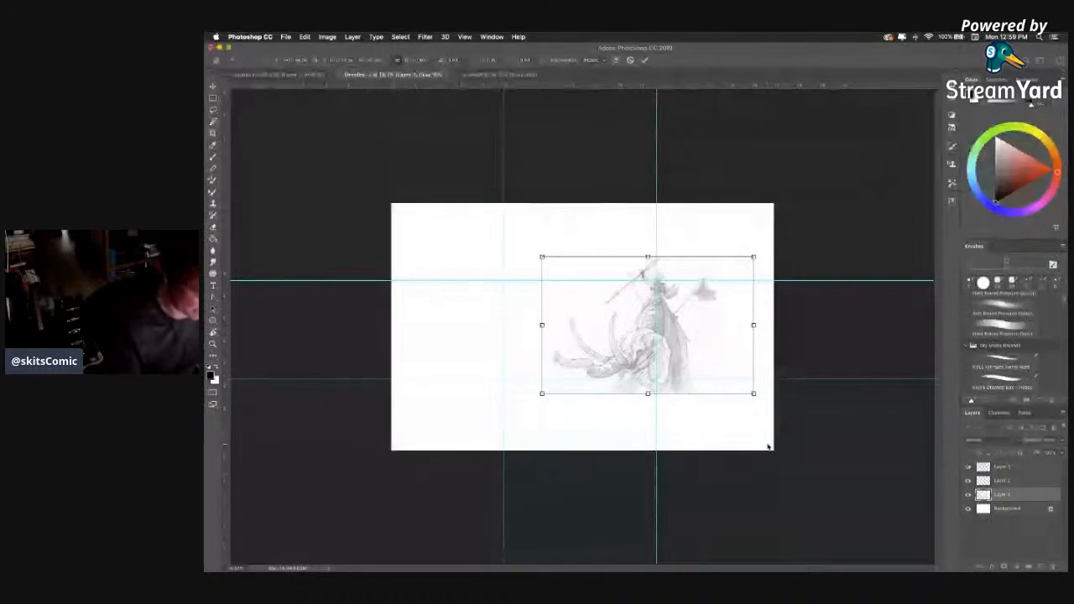
pyautogui.moveTo(754, 394); pyautogui.dragTo(814, 436)
pyautogui.moveTo(712, 350)
pyautogui.mouseDown()
pyautogui.moveTo(681, 363)
pyautogui.moveTo(681, 353)
pyautogui.mouseUp()
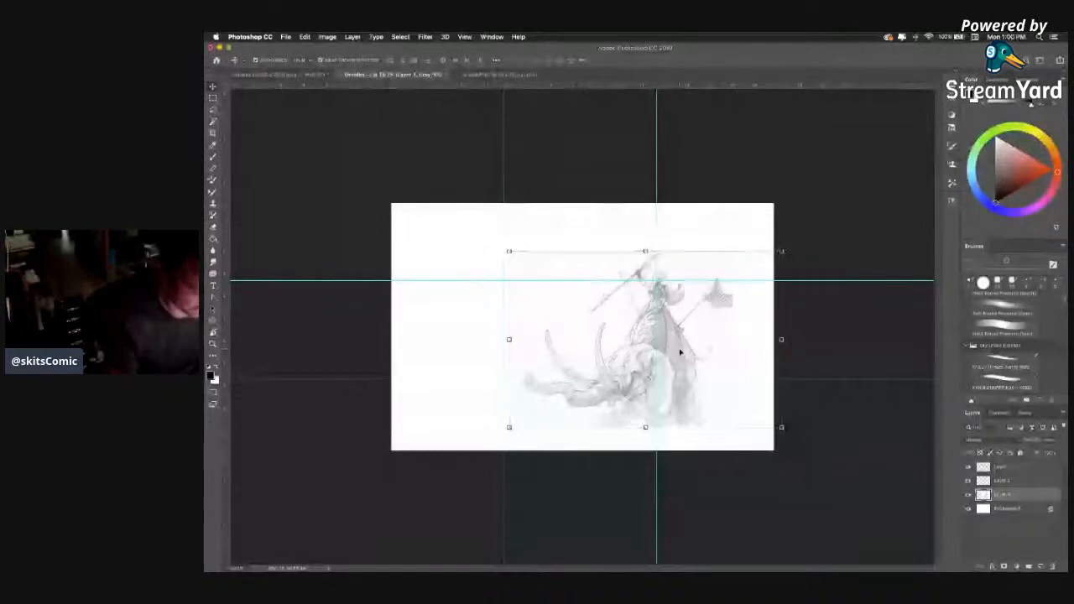
pyautogui.press('Return')
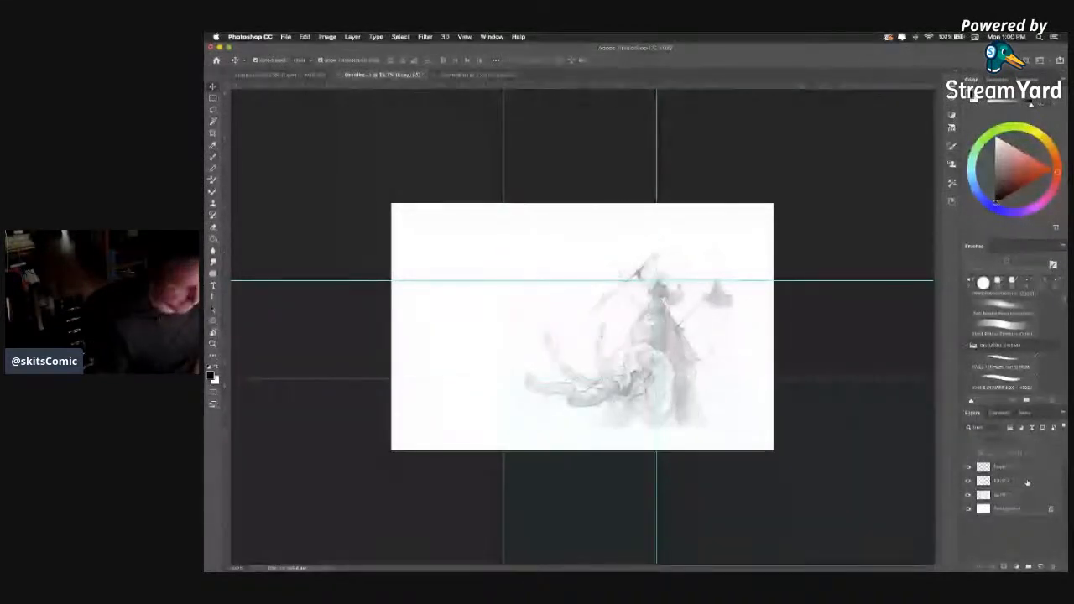
# Brush a straight horizontal horizon line on Layer 2 across the canvas, slightly above the lower guide, undoing the trial lines.
pyautogui.click(1028, 480)
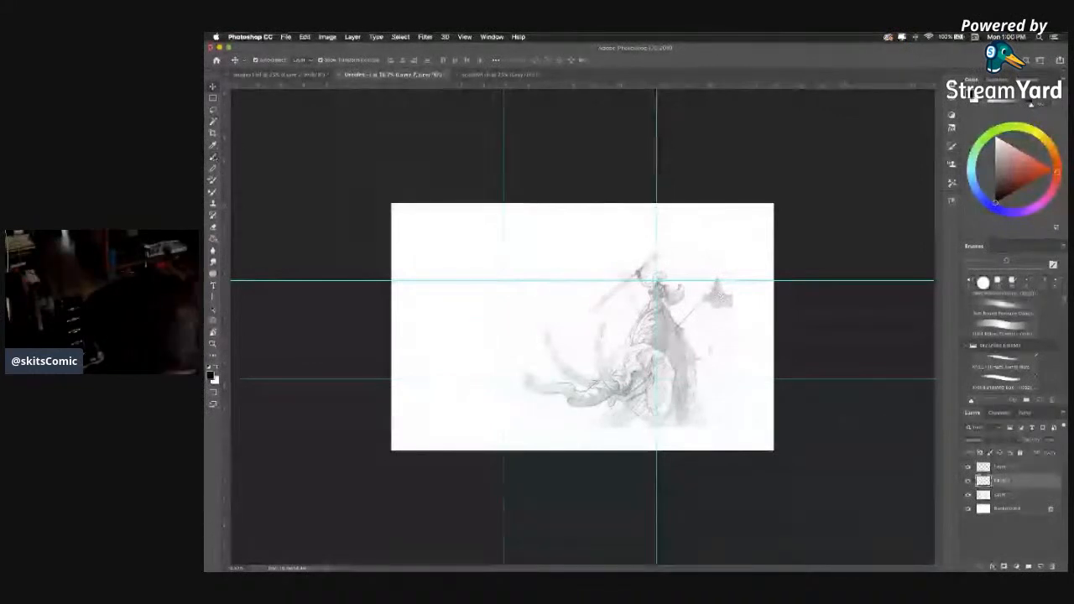
pyautogui.click(213, 157)
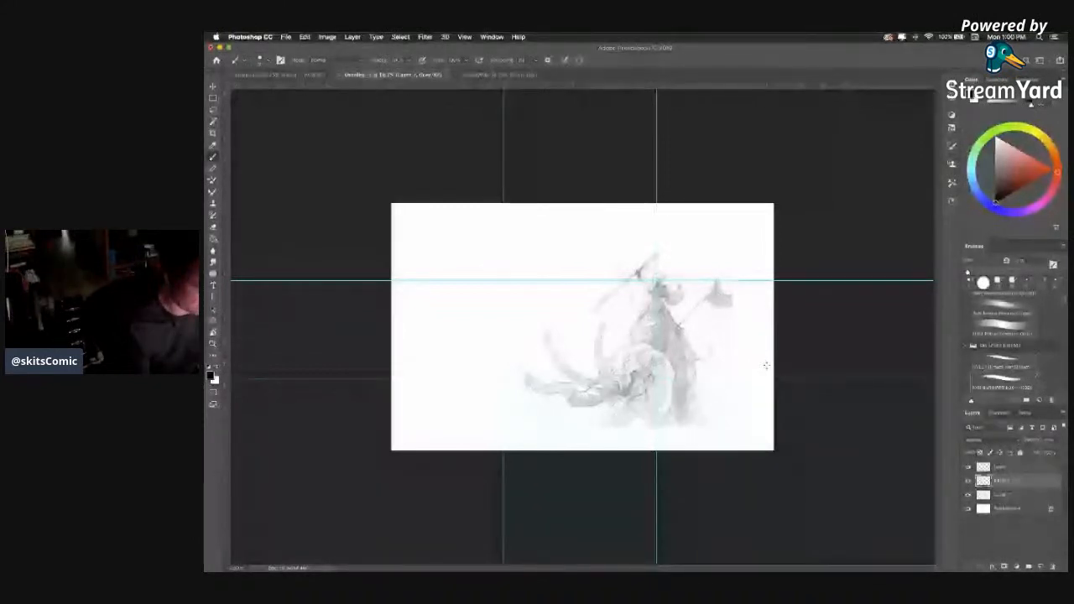
pyautogui.moveTo(768, 366); pyautogui.dragTo(393, 365)
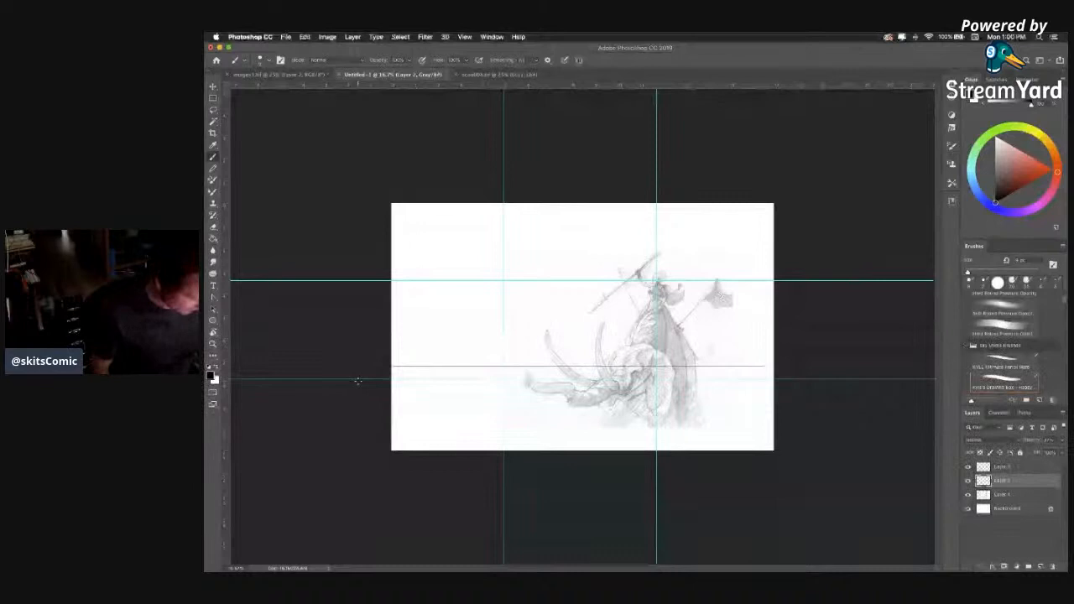
pyautogui.press('super+z')
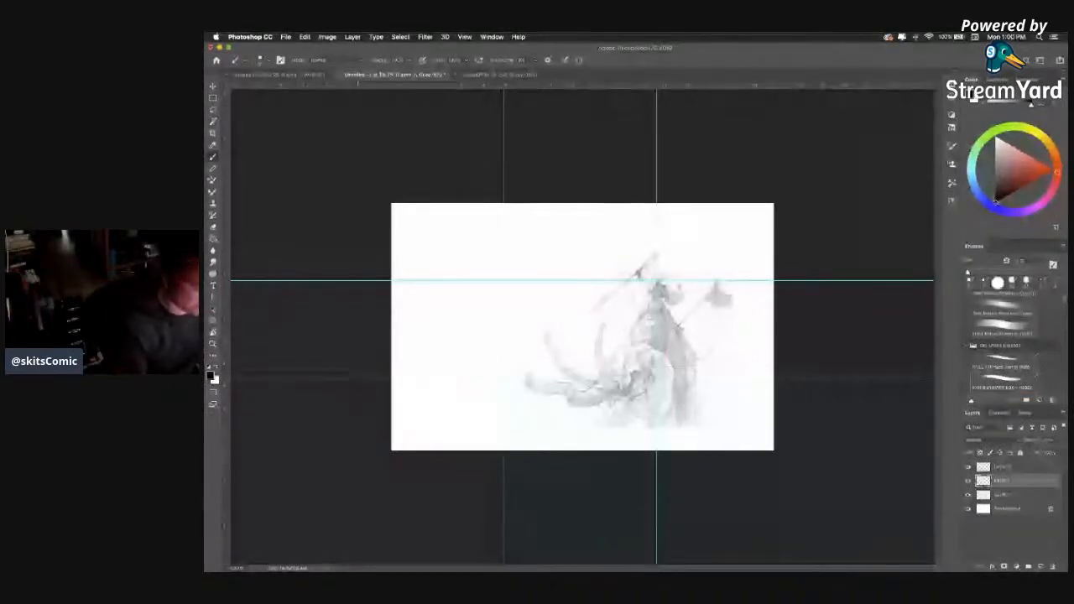
pyautogui.keyDown('shift'); pyautogui.click(367, 307); pyautogui.keyUp('shift')
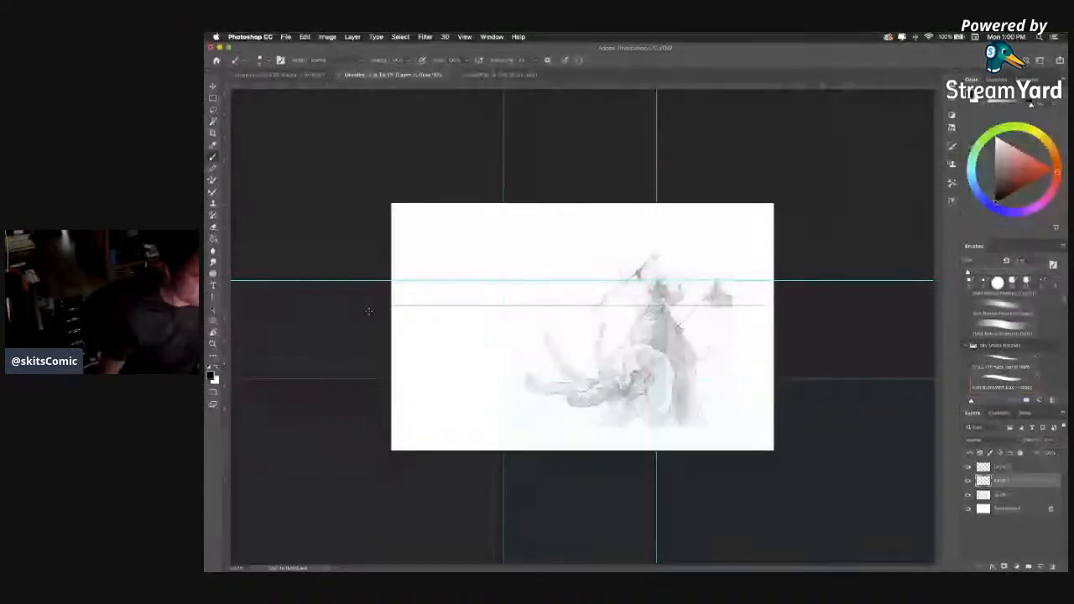
pyautogui.press('super+z')
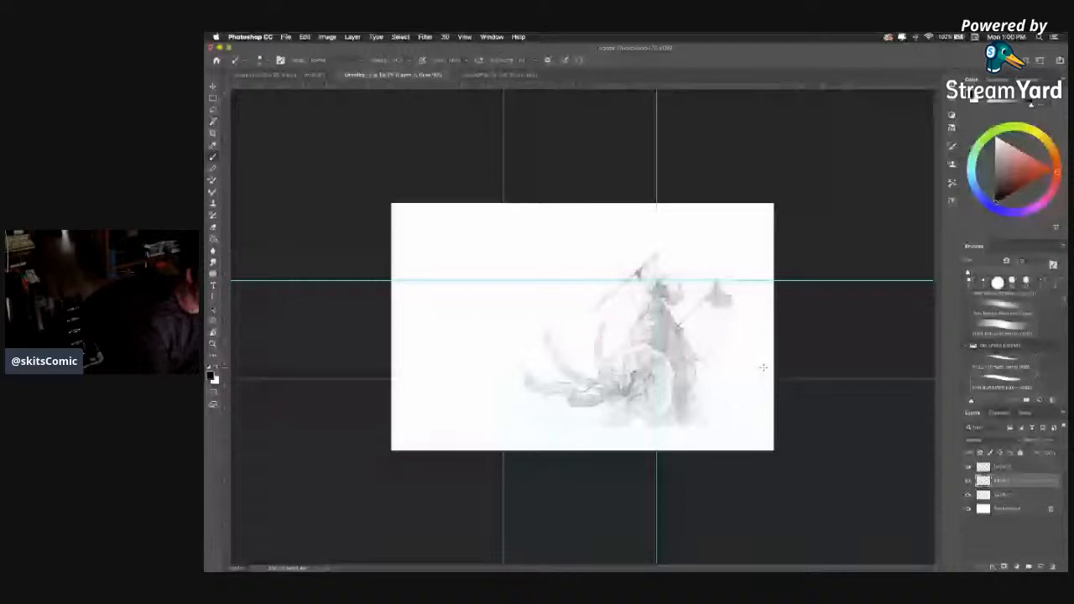
pyautogui.moveTo(763, 366); pyautogui.dragTo(400, 366)
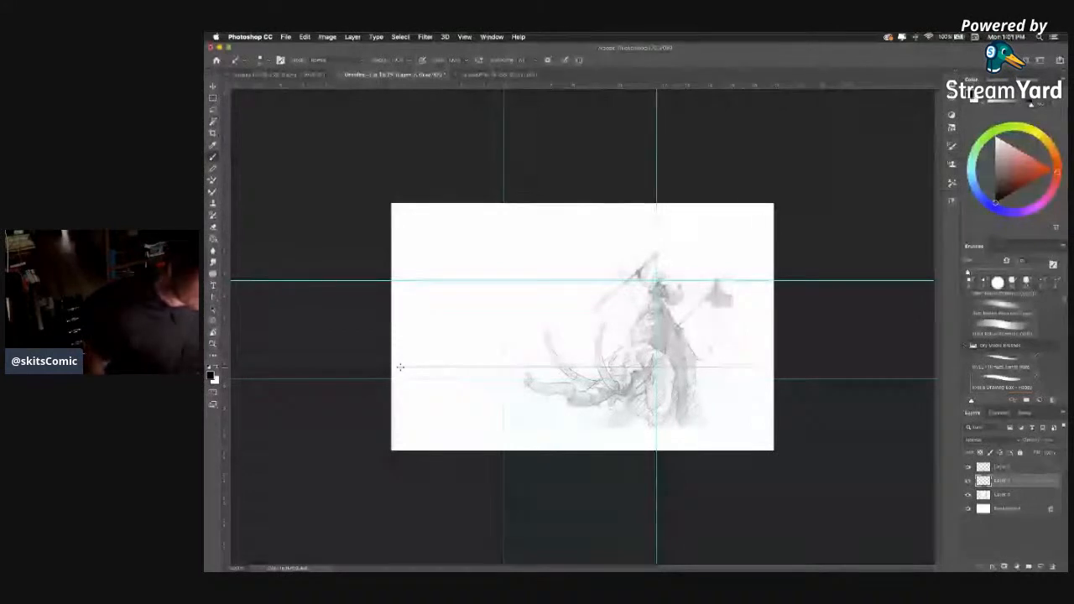
# Lower the opacity of the elephant rider sketch layer until the drawing is only faint.
pyautogui.click(1041, 490)
pyautogui.click(1061, 441)
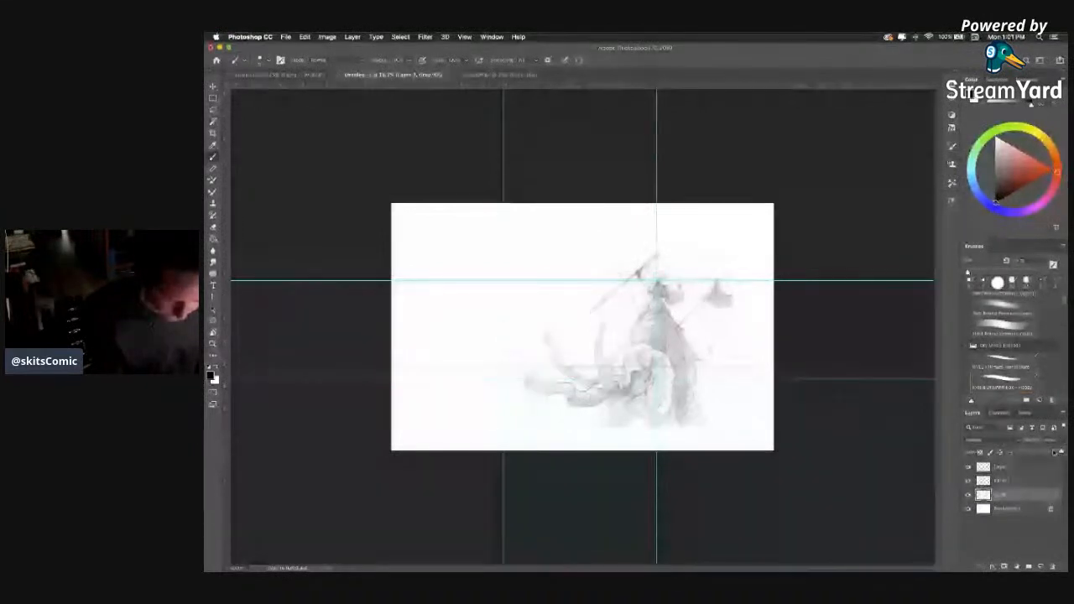
pyautogui.moveTo(1055, 451); pyautogui.dragTo(1038, 457)
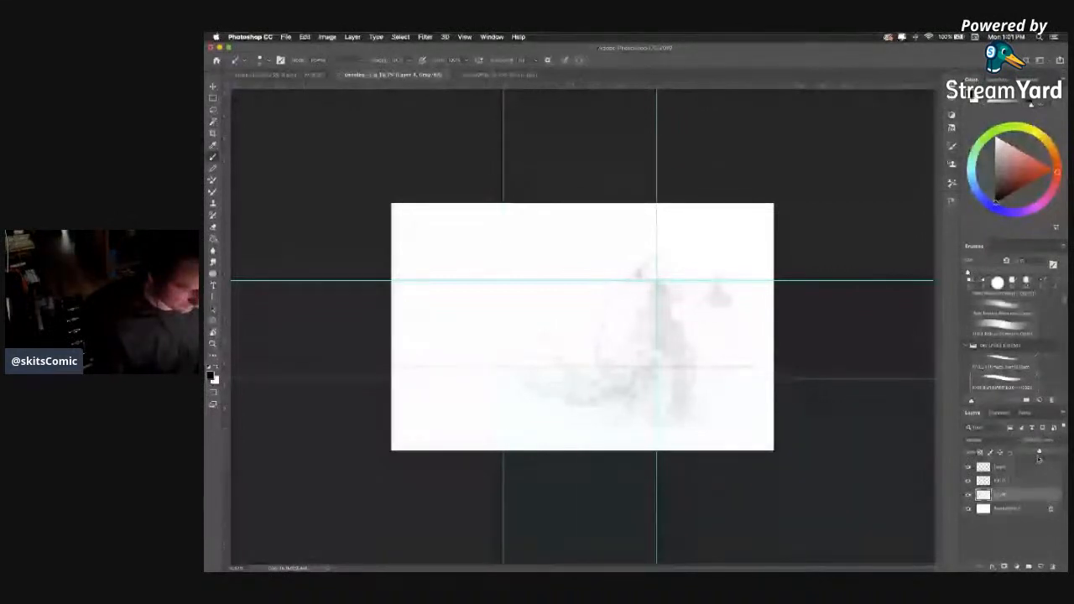
# Activate the top layer, switch to a different brush preset, and enlarge its tip.
pyautogui.click(1010, 468)
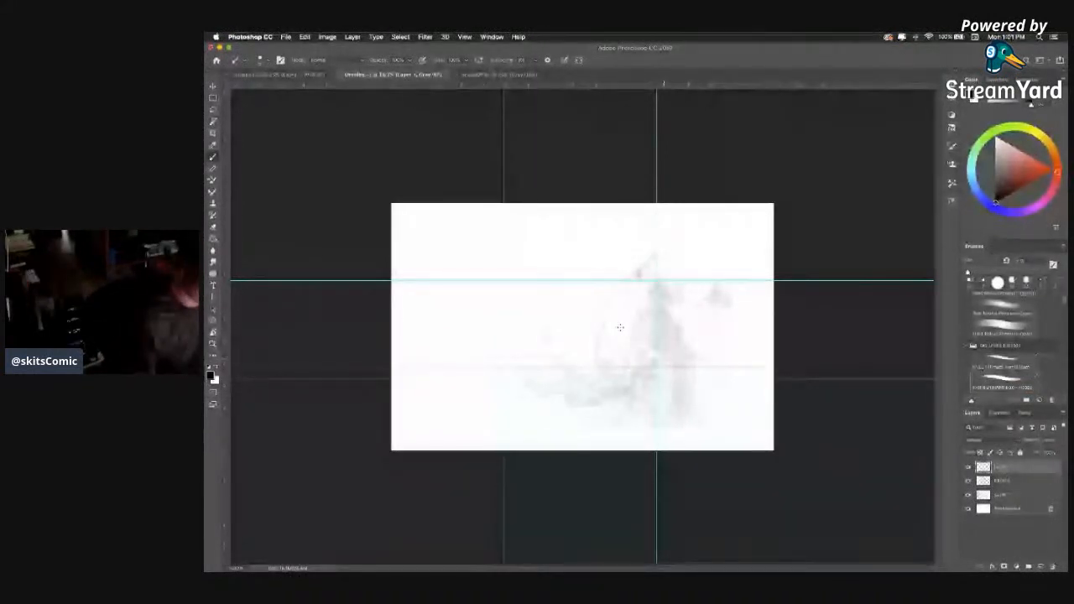
pyautogui.moveTo(620, 327); pyautogui.dragTo(670, 324)
pyautogui.press('super+z')
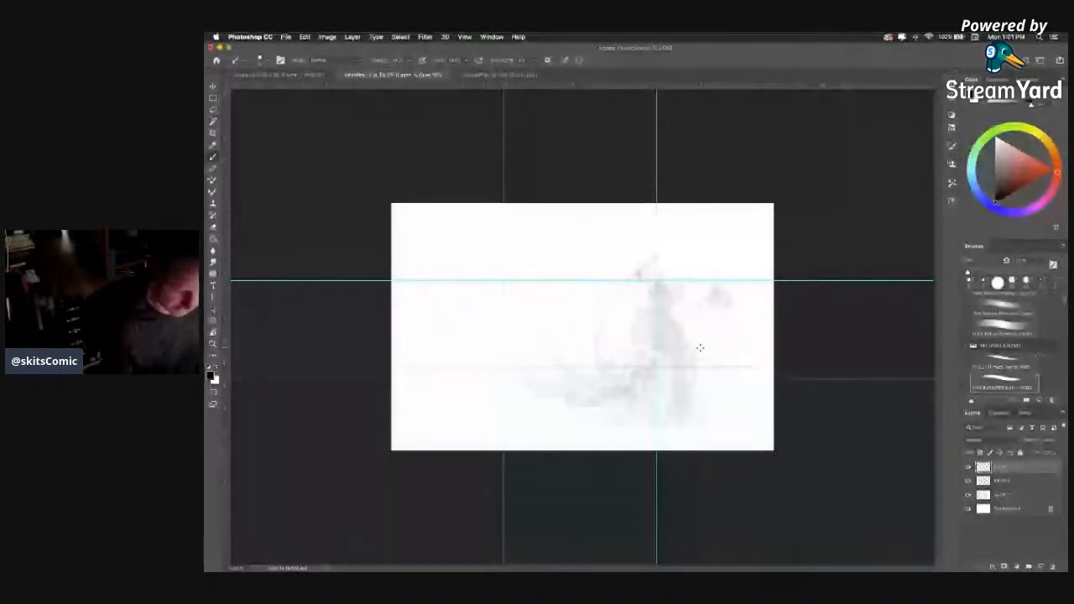
pyautogui.moveTo(1064, 304); pyautogui.dragTo(1066, 302)
pyautogui.click(1006, 328)
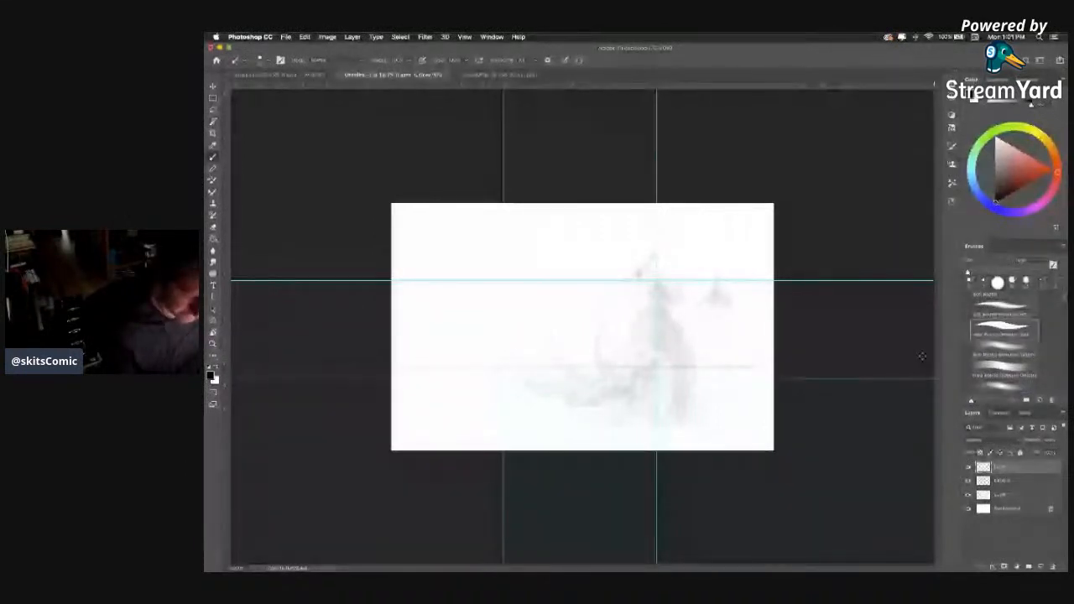
pyautogui.scroll(-3, 1002, 324)
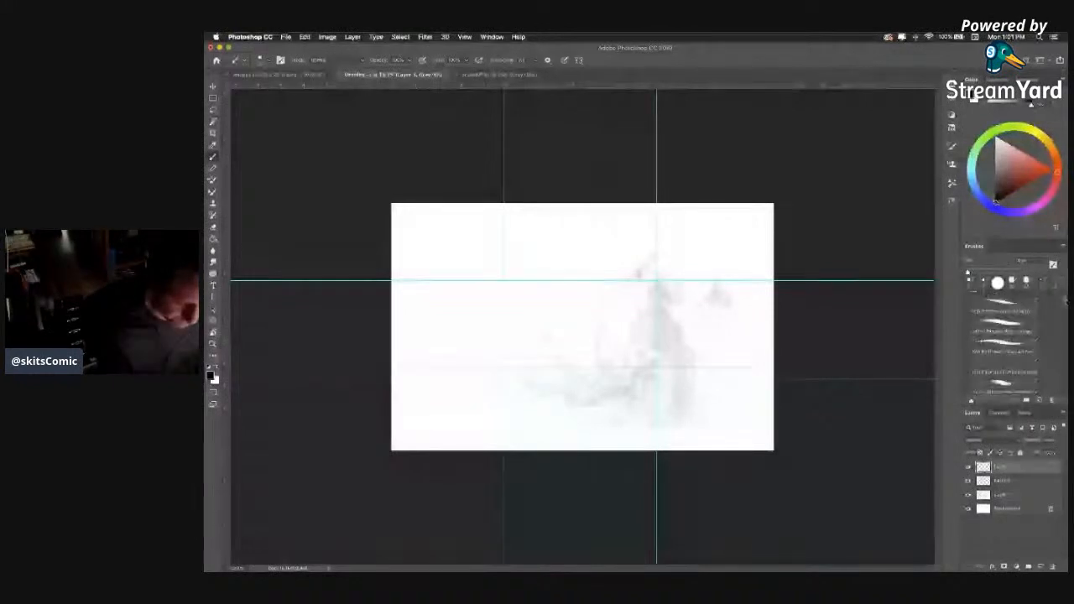
pyautogui.click(1002, 325)
pyautogui.press(']')
pyautogui.press(']')
pyautogui.press(']')
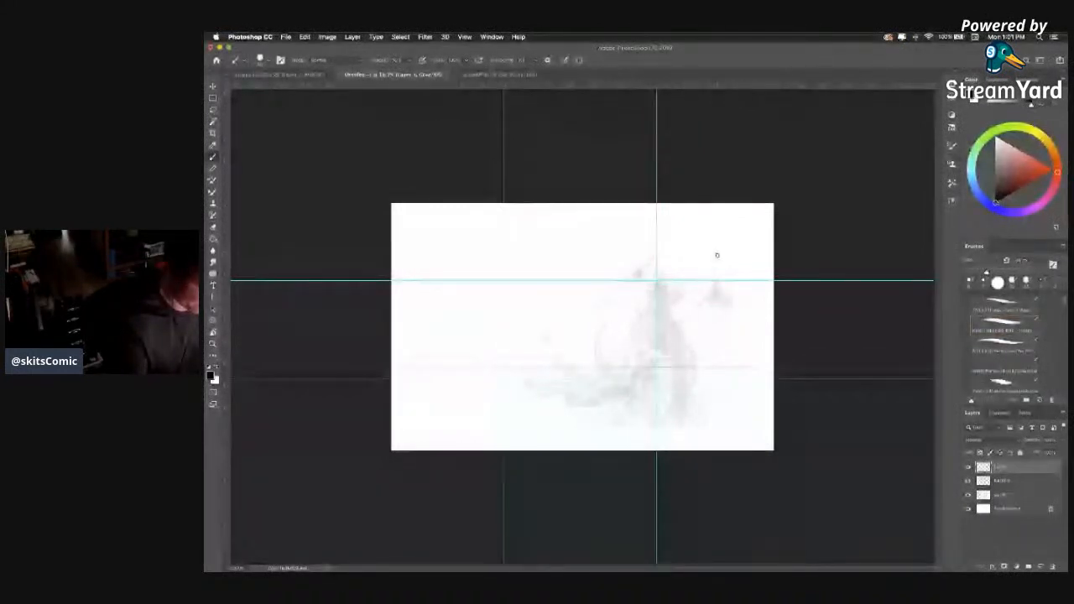
pyautogui.moveTo(715, 253); pyautogui.dragTo(723, 276)
pyautogui.press('super+z')
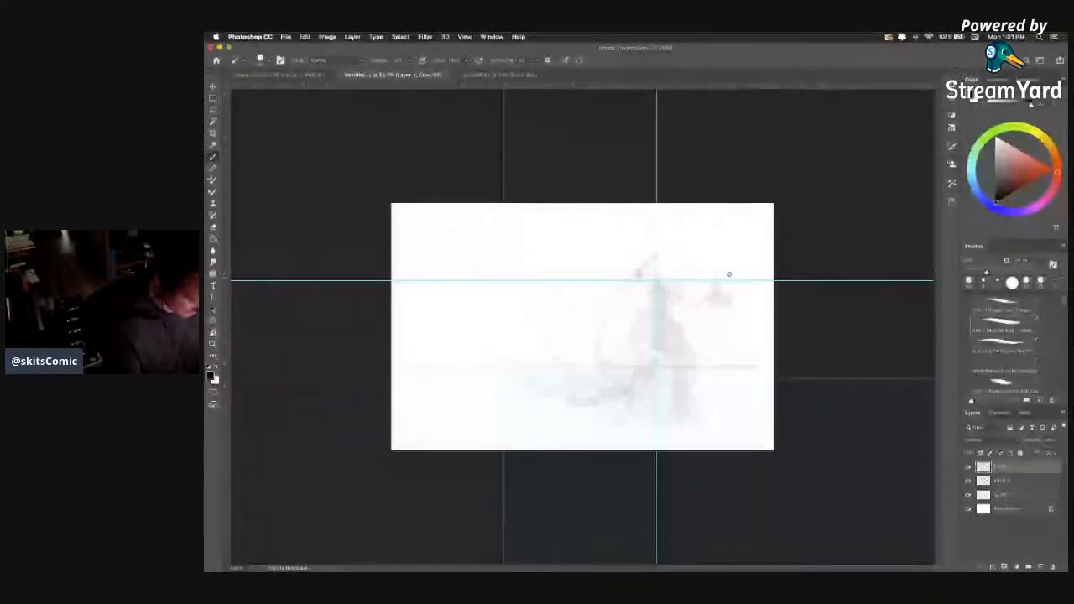
pyautogui.moveTo(689, 266); pyautogui.dragTo(704, 251)
pyautogui.press('super+z')
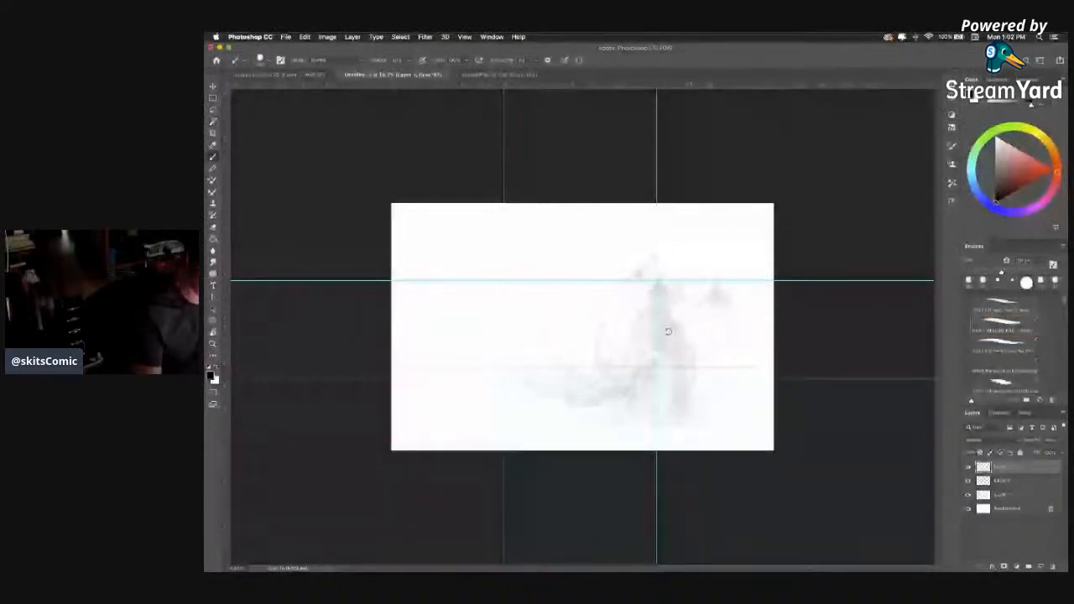
pyautogui.moveTo(691, 297)
pyautogui.mouseDown()
pyautogui.moveTo(688, 263)
pyautogui.moveTo(579, 243)
pyautogui.moveTo(558, 265)
pyautogui.moveTo(568, 239)
pyautogui.moveTo(603, 263)
pyautogui.moveTo(631, 257)
pyautogui.moveTo(564, 262)
pyautogui.mouseUp()
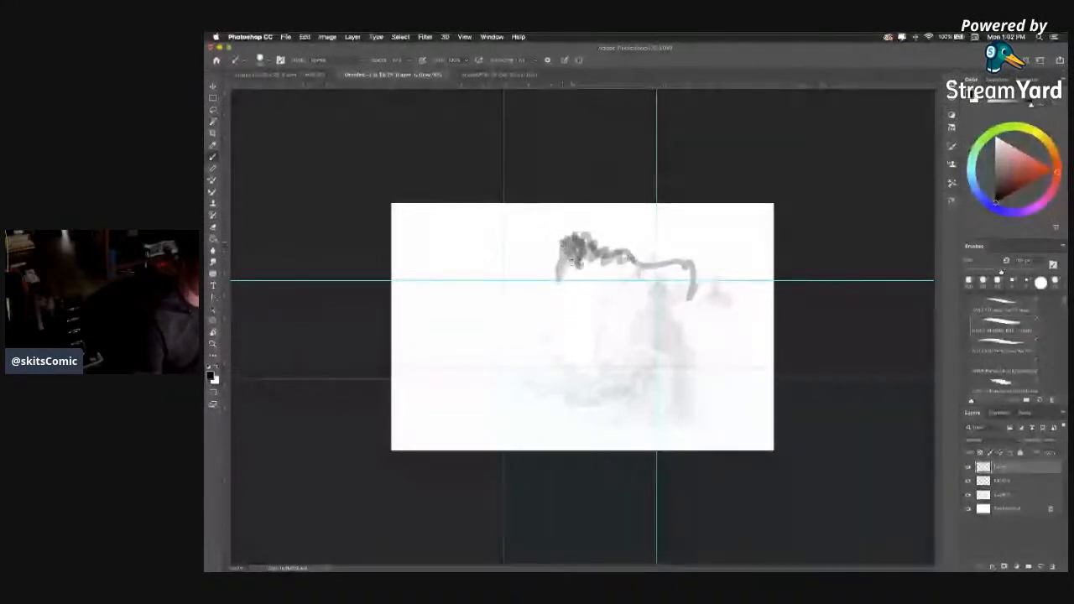
pyautogui.press('super+z')
pyautogui.press('super+z')
pyautogui.press('super+z')
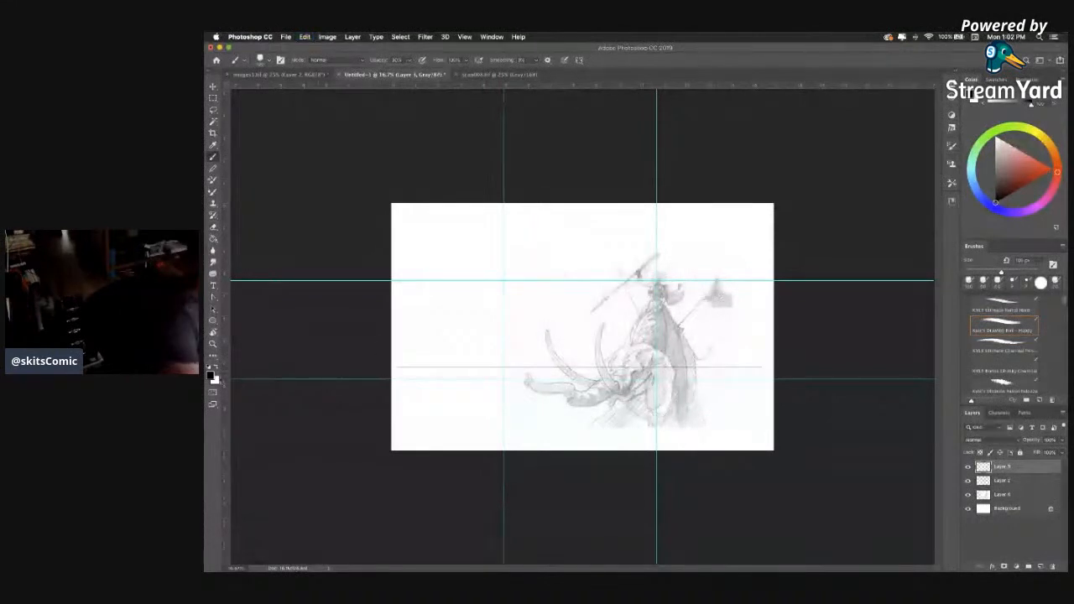
# Sample a lighter grey and brush a rough valley contour, with a slope behind the rider and a cliff at the canvas's left side.
pyautogui.press('i')
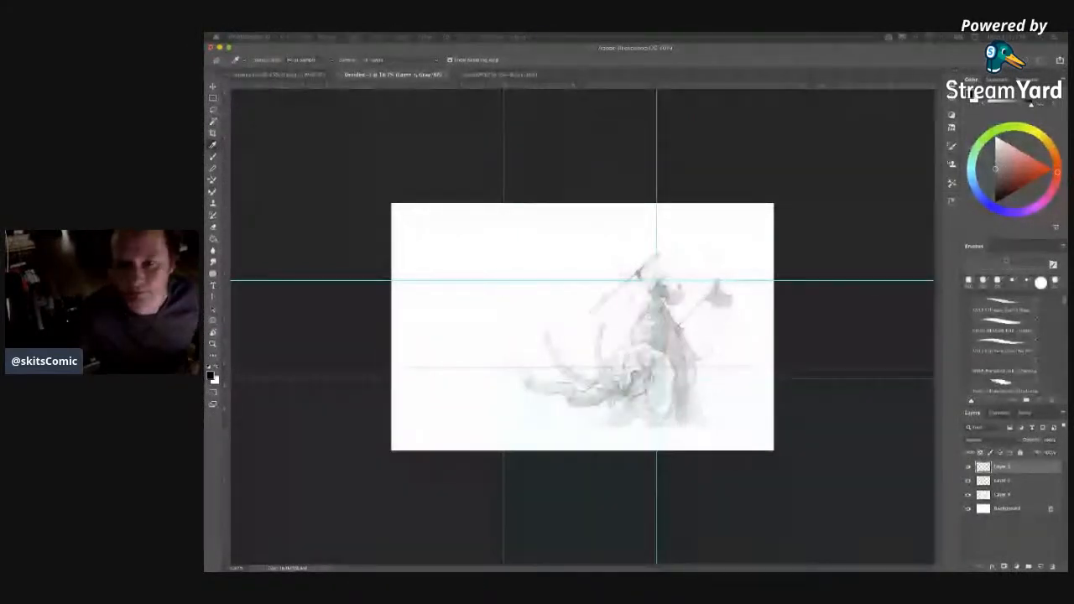
pyautogui.press('b')
pyautogui.moveTo(669, 224)
pyautogui.mouseDown()
pyautogui.moveTo(673, 249)
pyautogui.moveTo(698, 243)
pyautogui.mouseUp()
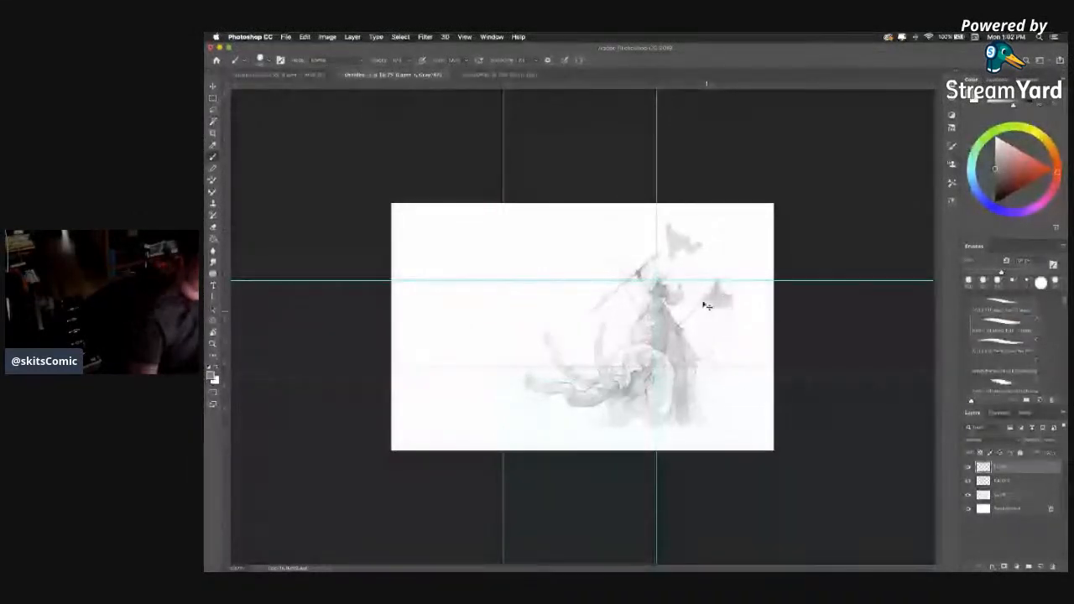
pyautogui.press('super+z')
pyautogui.moveTo(697, 222)
pyautogui.mouseDown()
pyautogui.moveTo(660, 254)
pyautogui.moveTo(626, 262)
pyautogui.moveTo(567, 318)
pyautogui.mouseUp()
pyautogui.moveTo(524, 302)
pyautogui.mouseDown()
pyautogui.moveTo(445, 217)
pyautogui.moveTo(447, 238)
pyautogui.moveTo(438, 215)
pyautogui.mouseUp()
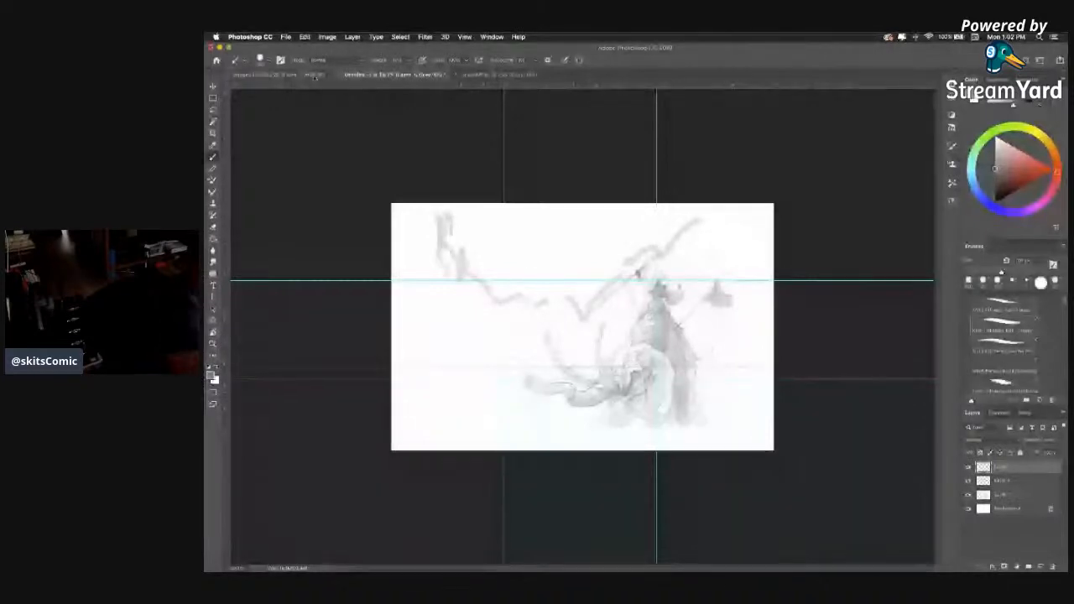
# Review the landscape and architecture reference sheet and the original elephant rider sketch, ending back in the untitled scene.
pyautogui.click(314, 77)
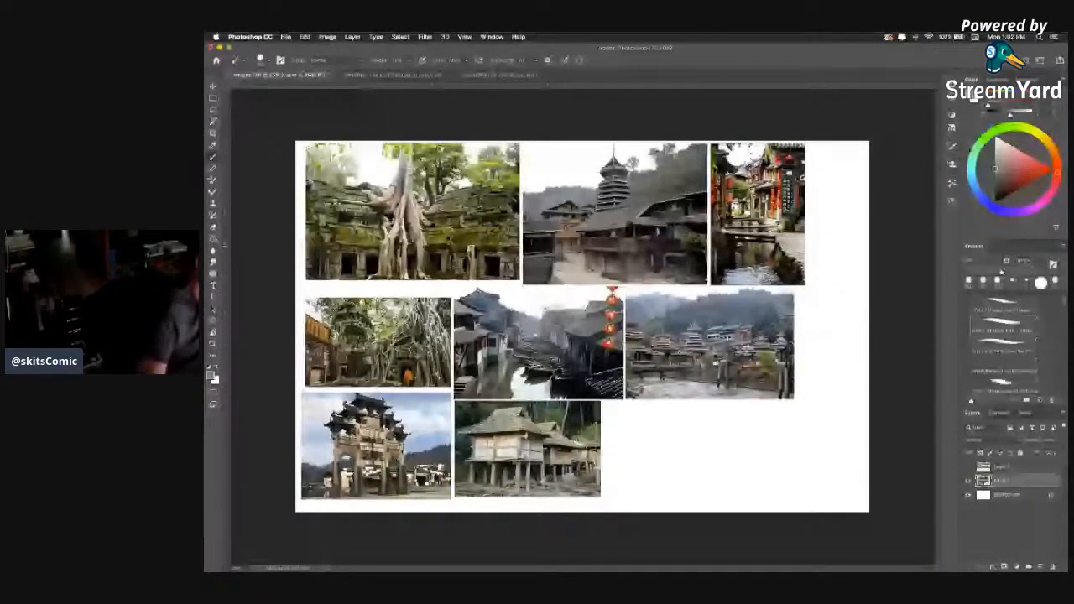
pyautogui.click(499, 75)
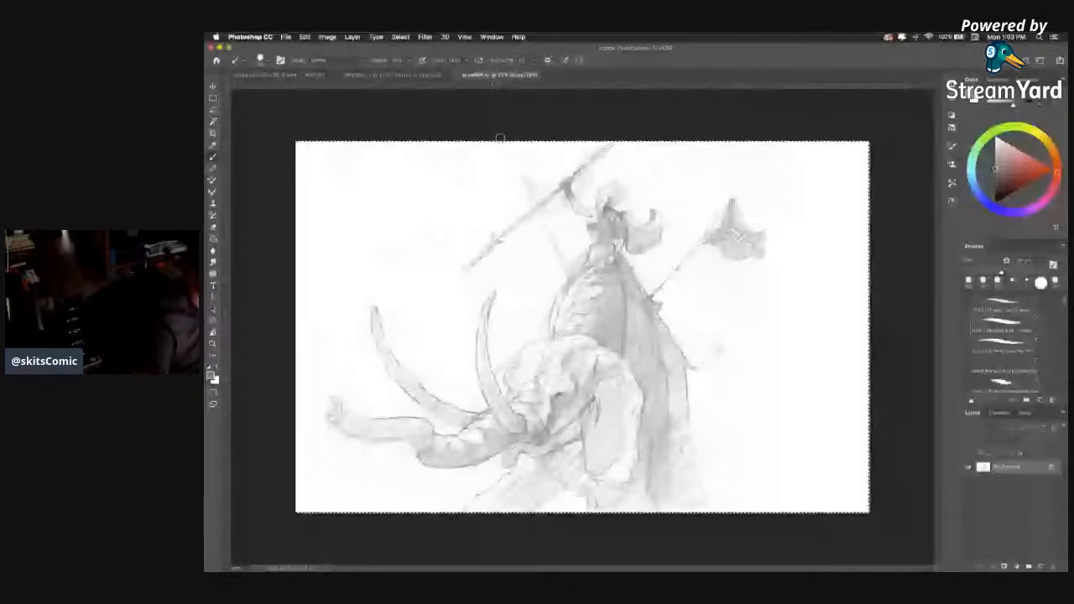
pyautogui.click(393, 75)
# Scribble trees above the rider, enlarge the brush, and block in grey masses along the valley, behind the rider and over the left side.
pyautogui.moveTo(644, 237)
pyautogui.mouseDown()
pyautogui.moveTo(636, 194)
pyautogui.moveTo(659, 226)
pyautogui.moveTo(646, 210)
pyautogui.moveTo(597, 255)
pyautogui.moveTo(714, 265)
pyautogui.mouseUp()
pyautogui.press(']')
pyautogui.press(']')
pyautogui.press(']')
pyautogui.press(']')
pyautogui.moveTo(639, 206)
pyautogui.mouseDown()
pyautogui.moveTo(642, 239)
pyautogui.moveTo(641, 217)
pyautogui.moveTo(723, 239)
pyautogui.moveTo(743, 222)
pyautogui.moveTo(744, 234)
pyautogui.moveTo(762, 229)
pyautogui.moveTo(768, 339)
pyautogui.moveTo(713, 279)
pyautogui.moveTo(710, 296)
pyautogui.moveTo(599, 364)
pyautogui.mouseUp()
pyautogui.moveTo(675, 370)
pyautogui.mouseDown()
pyautogui.moveTo(649, 352)
pyautogui.moveTo(522, 338)
pyautogui.moveTo(456, 280)
pyautogui.moveTo(437, 221)
pyautogui.moveTo(438, 245)
pyautogui.moveTo(391, 245)
pyautogui.mouseUp()
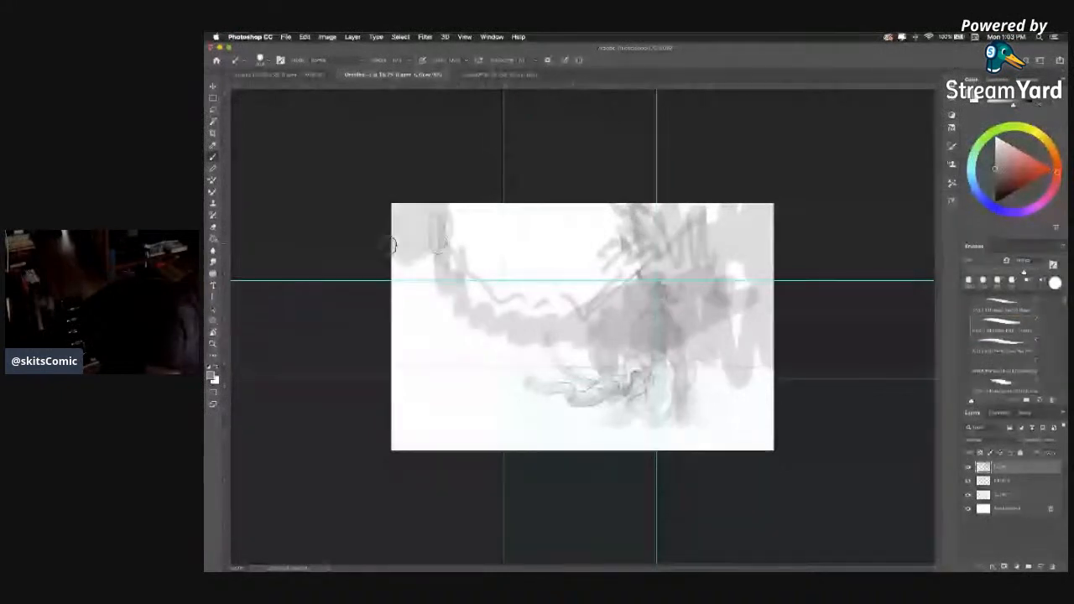
pyautogui.moveTo(446, 288)
pyautogui.mouseDown()
pyautogui.moveTo(483, 336)
pyautogui.moveTo(430, 300)
pyautogui.moveTo(399, 257)
pyautogui.mouseUp()
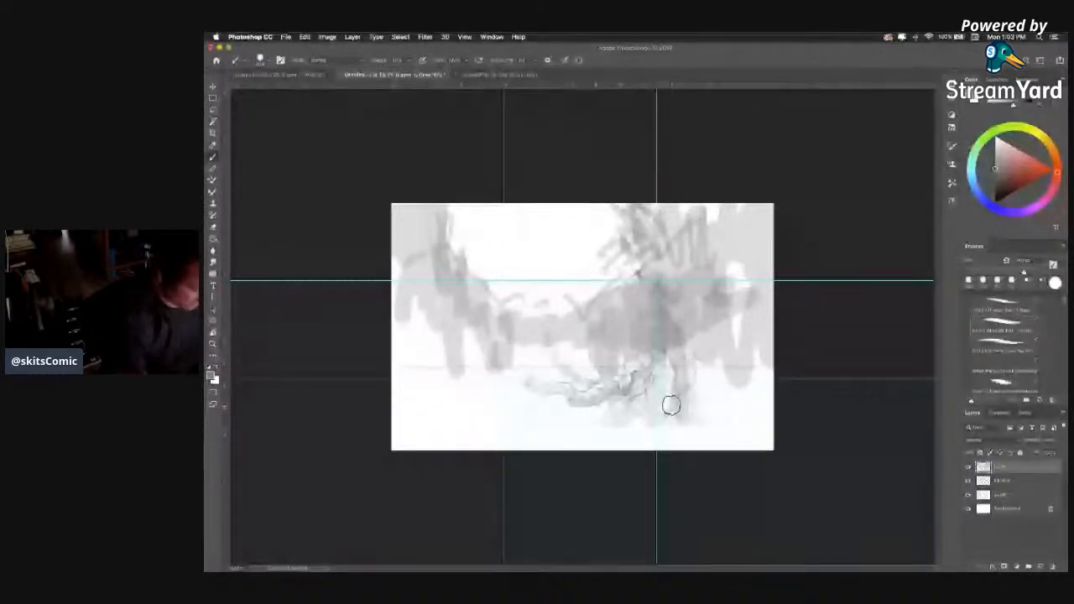
# Erase the grey above the left cliff with an enlarged eraser so its top reads against white sky.
pyautogui.press('e')
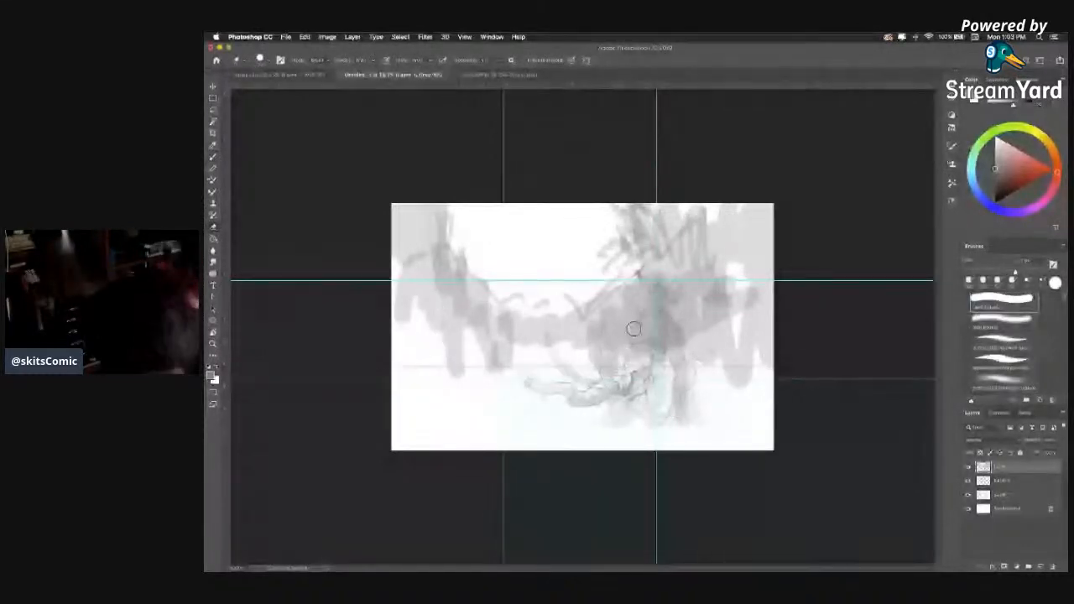
pyautogui.press(']')
pyautogui.press(']')
pyautogui.moveTo(442, 213)
pyautogui.mouseDown()
pyautogui.moveTo(429, 209)
pyautogui.moveTo(406, 241)
pyautogui.moveTo(472, 206)
pyautogui.moveTo(411, 241)
pyautogui.mouseUp()
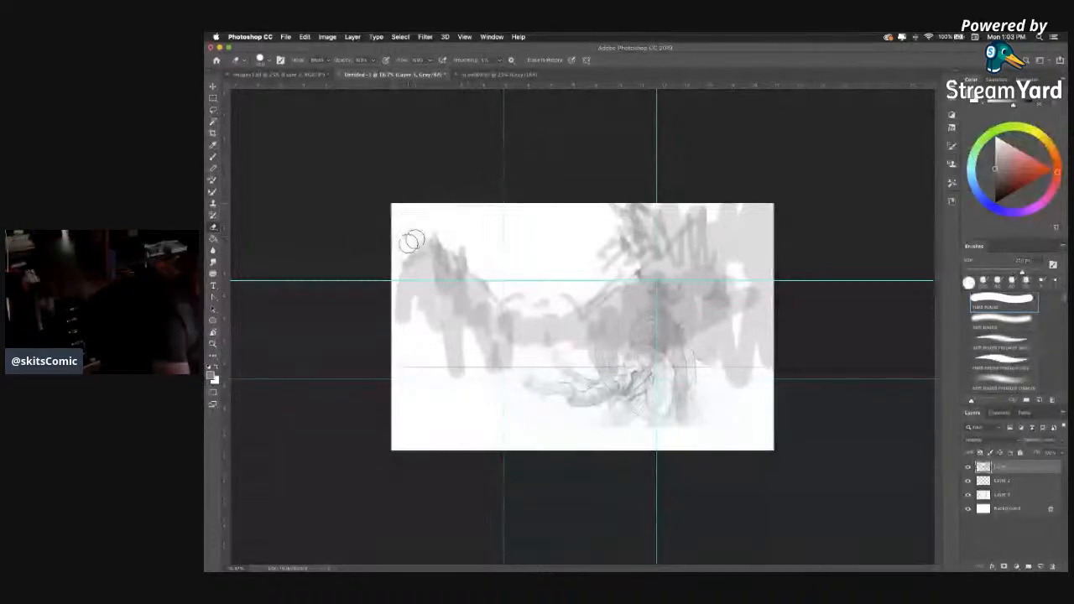
# Brush darker grey over the tree above the rider, then build up rounded peaks on the left cliff and low hills in the valley.
pyautogui.press('b')
pyautogui.moveTo(668, 220)
pyautogui.mouseDown()
pyautogui.moveTo(641, 249)
pyautogui.moveTo(605, 250)
pyautogui.moveTo(672, 279)
pyautogui.moveTo(654, 249)
pyautogui.mouseUp()
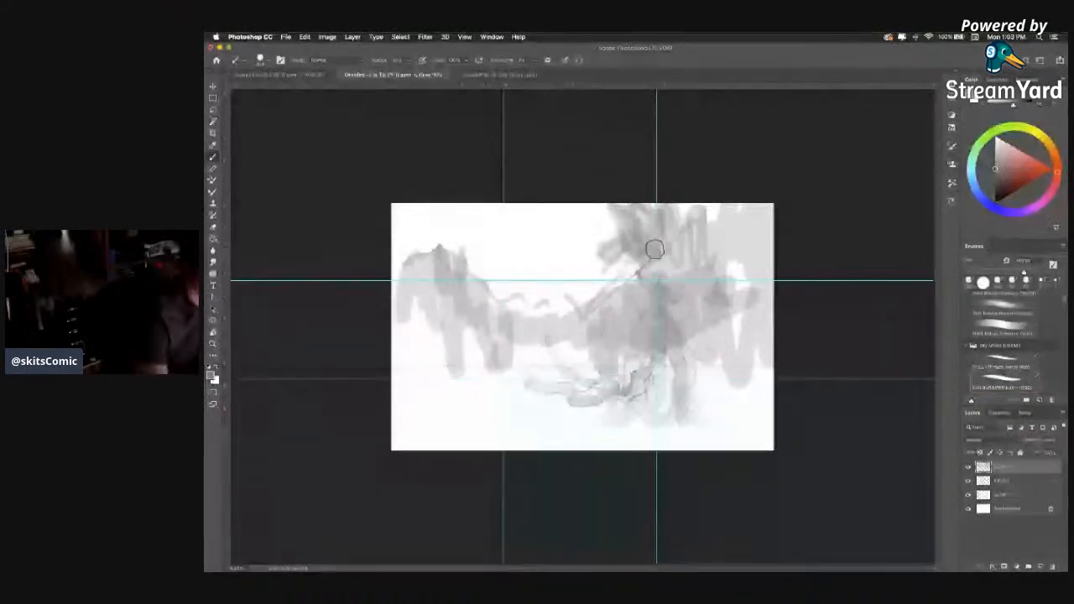
pyautogui.moveTo(546, 302)
pyautogui.mouseDown()
pyautogui.moveTo(534, 314)
pyautogui.moveTo(462, 288)
pyautogui.moveTo(467, 319)
pyautogui.moveTo(419, 245)
pyautogui.moveTo(423, 260)
pyautogui.moveTo(438, 241)
pyautogui.mouseUp()
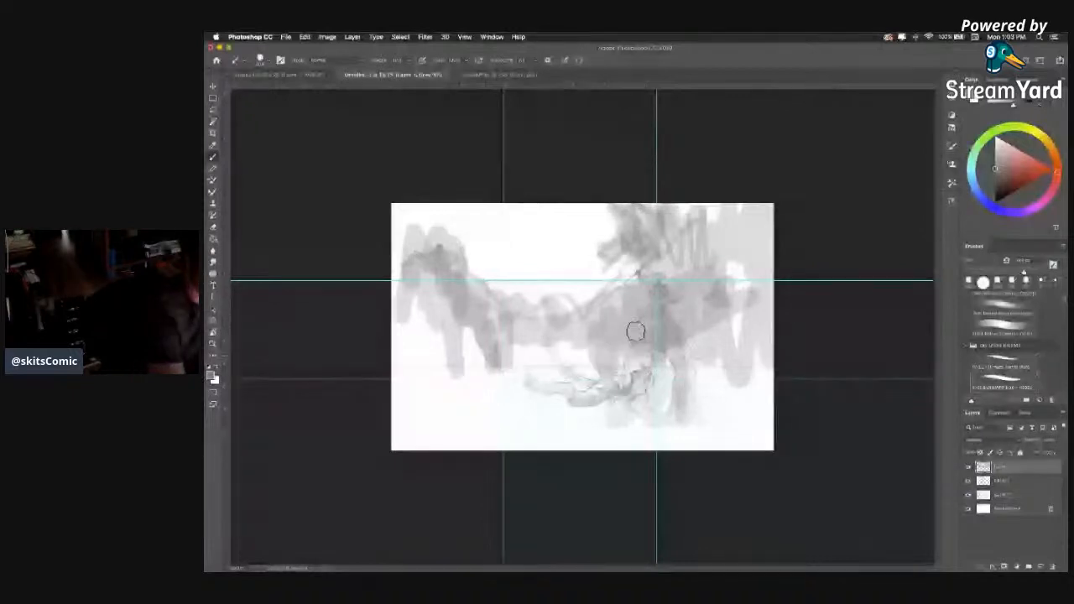
pyautogui.moveTo(425, 242)
pyautogui.mouseDown()
pyautogui.moveTo(453, 275)
pyautogui.moveTo(429, 243)
pyautogui.moveTo(404, 261)
pyautogui.mouseUp()
pyautogui.moveTo(454, 231); pyautogui.dragTo(473, 295)
# Darken the foliage across the canvas's upper right corner and the mass directly behind the rider.
pyautogui.moveTo(672, 239)
pyautogui.mouseDown()
pyautogui.moveTo(722, 224)
pyautogui.moveTo(751, 189)
pyautogui.moveTo(724, 280)
pyautogui.moveTo(761, 192)
pyautogui.moveTo(783, 243)
pyautogui.mouseUp()
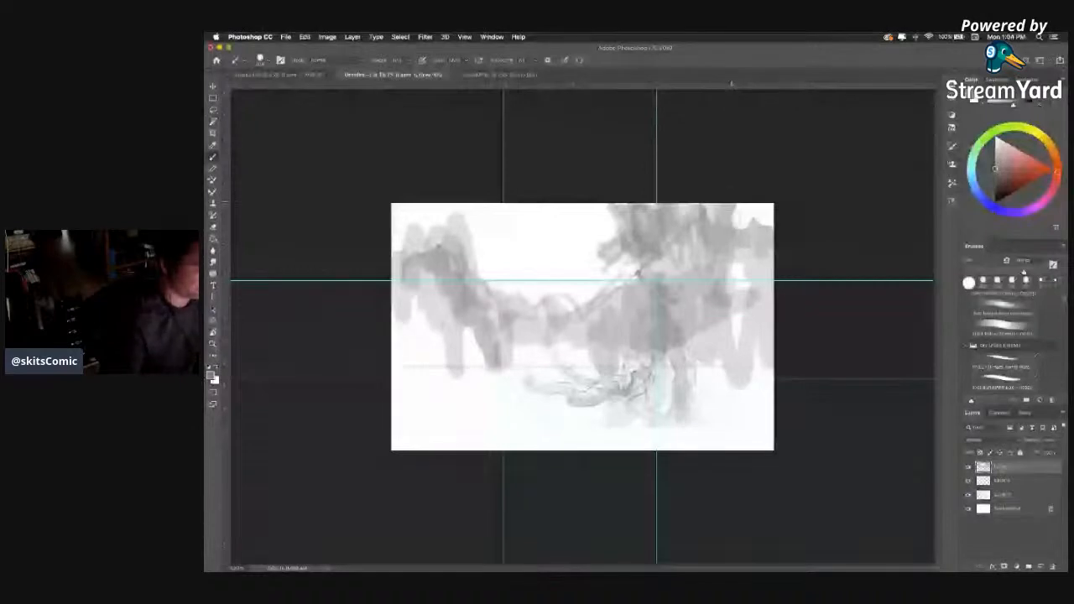
pyautogui.moveTo(731, 206); pyautogui.dragTo(767, 230)
pyautogui.moveTo(707, 294); pyautogui.dragTo(602, 353)
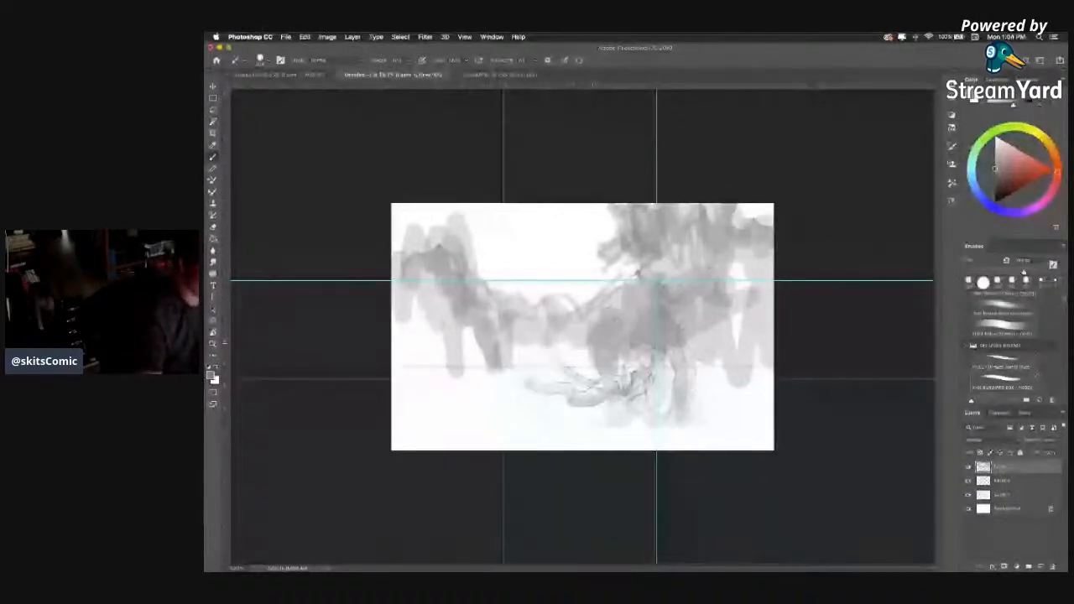
# Block in the foreground slope under the elephant in light grey, and lighten the area behind the trees at the upper right.
pyautogui.moveTo(537, 382)
pyautogui.mouseDown()
pyautogui.moveTo(790, 347)
pyautogui.moveTo(781, 265)
pyautogui.moveTo(683, 323)
pyautogui.mouseUp()
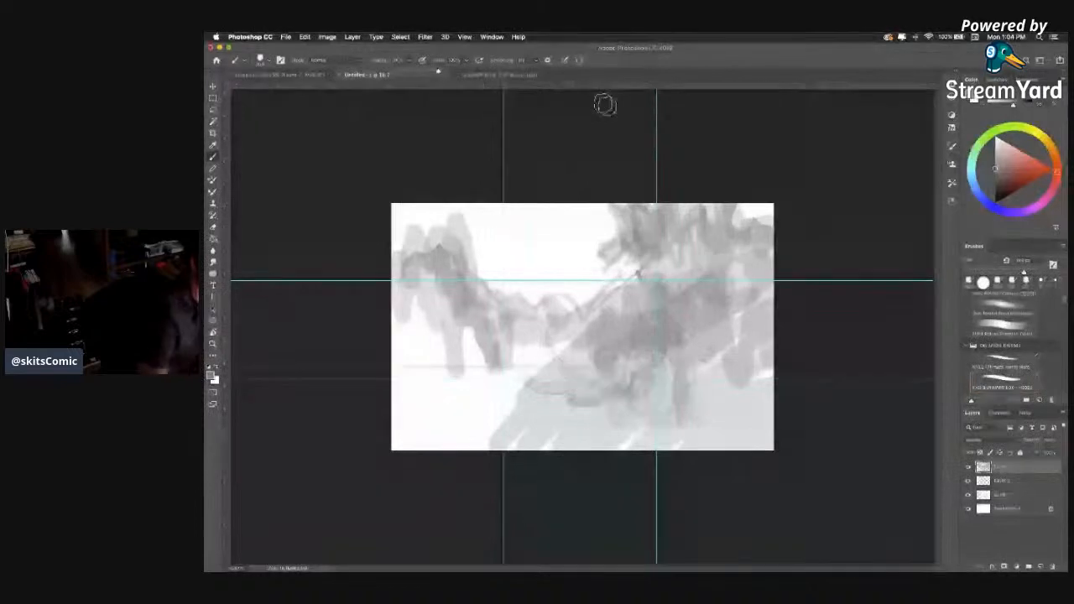
pyautogui.moveTo(729, 283); pyautogui.dragTo(772, 267)
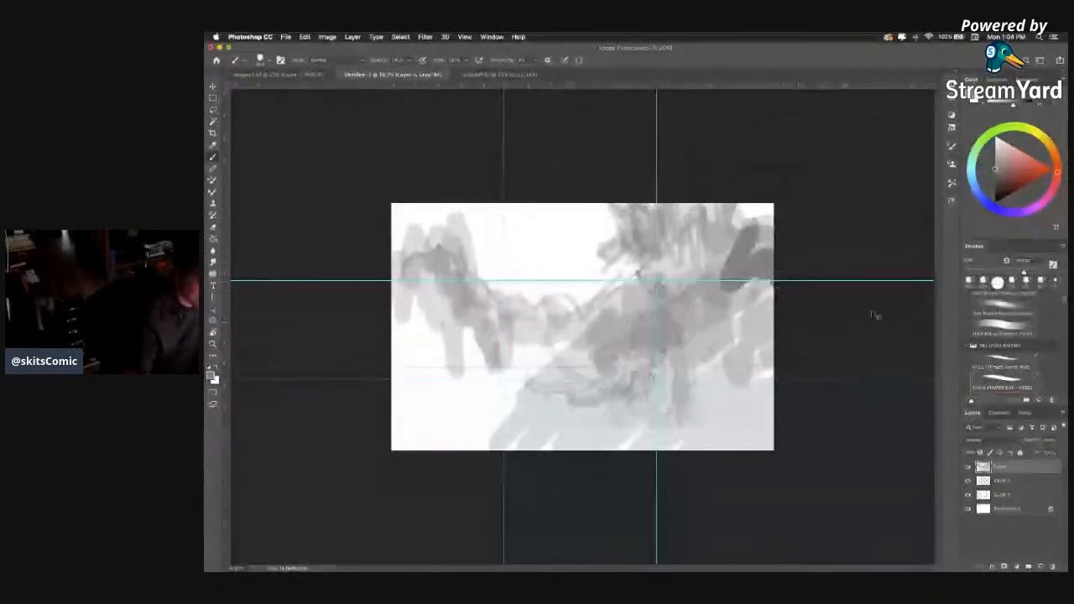
pyautogui.press('super+z')
pyautogui.keyDown('alt'); pyautogui.click(710, 259); pyautogui.keyUp('alt')
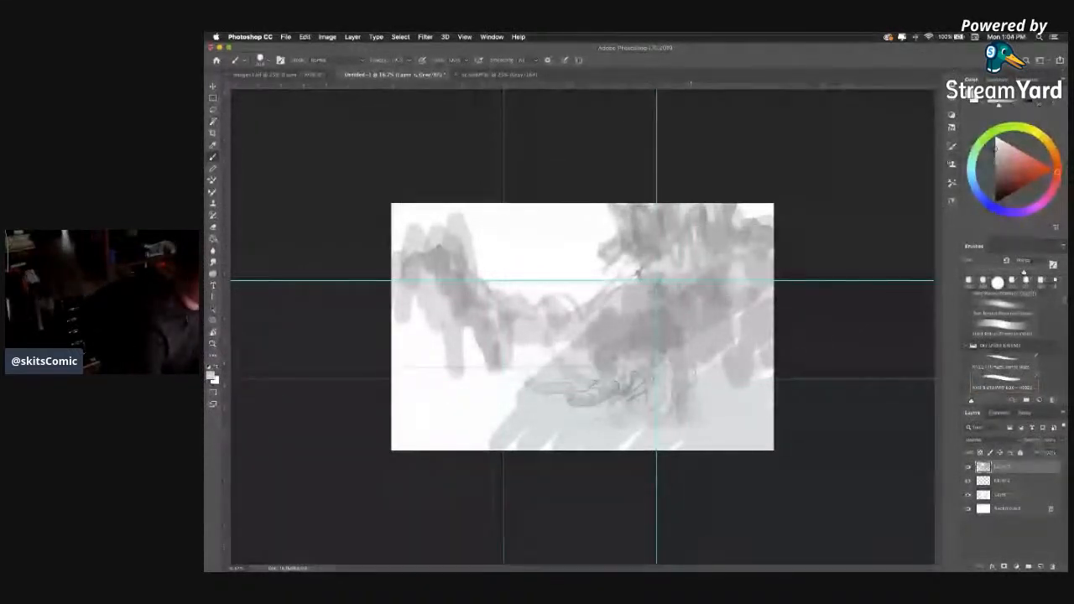
pyautogui.moveTo(709, 211); pyautogui.dragTo(694, 274)
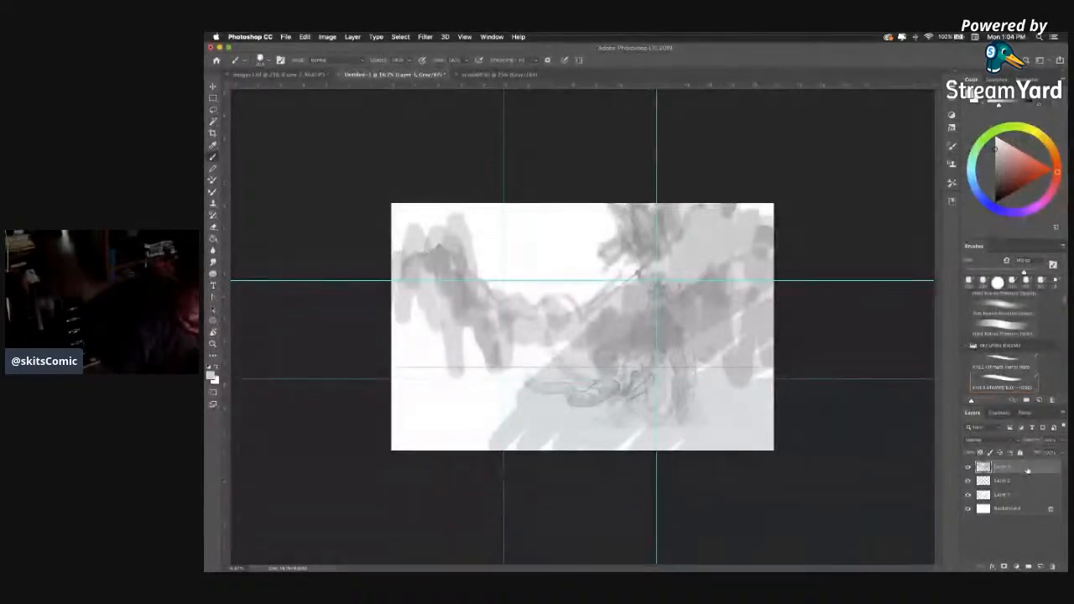
# Move the tonal painting layer below the rider sketch, change the sketch layer's blending mode so the greys show through, and reactivate the painting layer.
pyautogui.moveTo(1028, 471); pyautogui.dragTo(1026, 501)
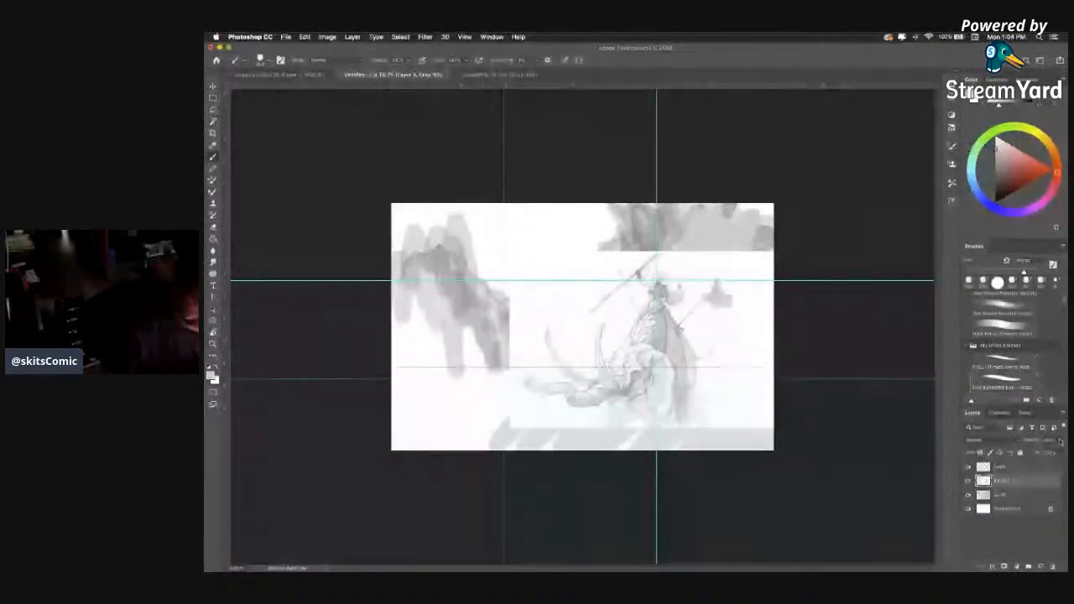
pyautogui.click(1007, 441)
pyautogui.click(978, 466)
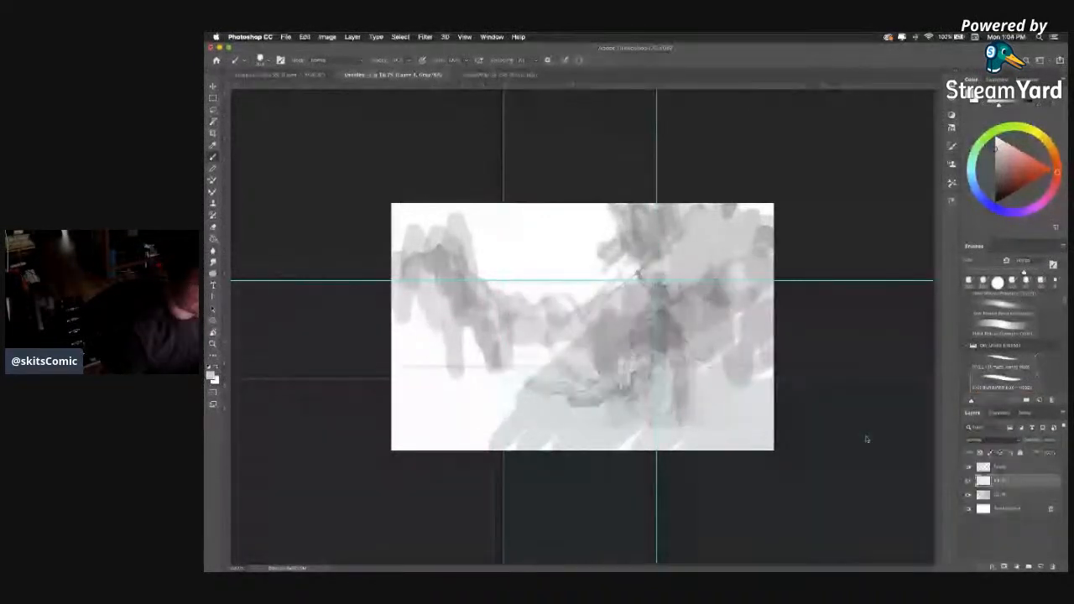
pyautogui.click(1009, 495)
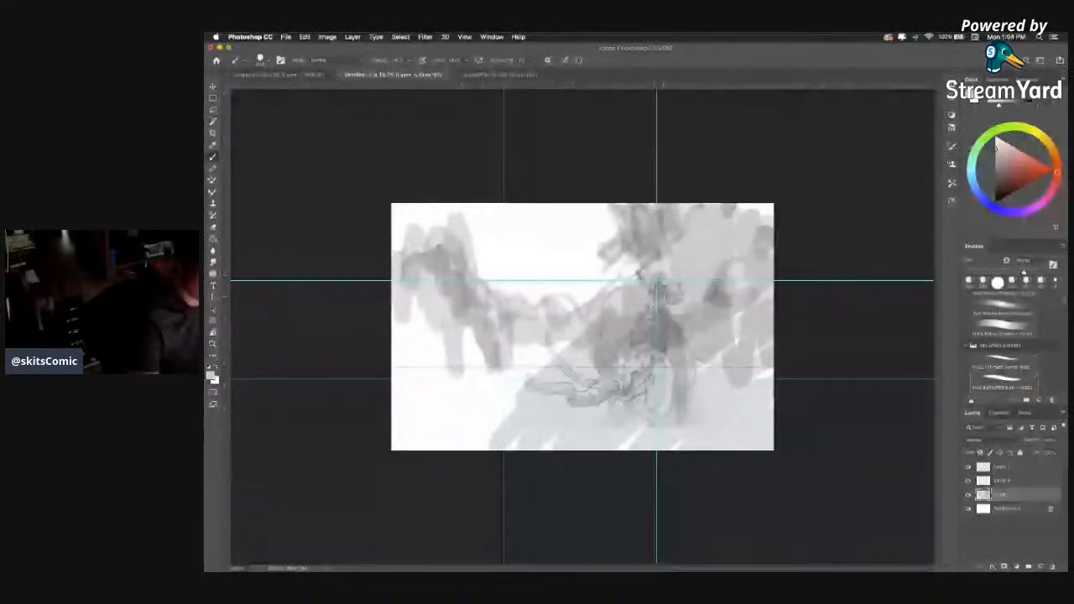
# Sample greys from the painting and repaint the tree behind the rider, adding a dark trunk stroke and foliage reaching out over the valley.
pyautogui.moveTo(659, 220)
pyautogui.mouseDown()
pyautogui.moveTo(646, 253)
pyautogui.moveTo(632, 247)
pyautogui.mouseUp()
pyautogui.moveTo(699, 287)
pyautogui.mouseDown()
pyautogui.moveTo(703, 303)
pyautogui.moveTo(722, 306)
pyautogui.mouseUp()
pyautogui.keyDown('alt'); pyautogui.click(663, 326); pyautogui.keyUp('alt')
pyautogui.moveTo(678, 244)
pyautogui.mouseDown()
pyautogui.moveTo(683, 273)
pyautogui.moveTo(674, 267)
pyautogui.moveTo(652, 302)
pyautogui.mouseUp()
pyautogui.keyDown('alt'); pyautogui.click(667, 294); pyautogui.keyUp('alt')
pyautogui.moveTo(660, 246); pyautogui.dragTo(644, 300)
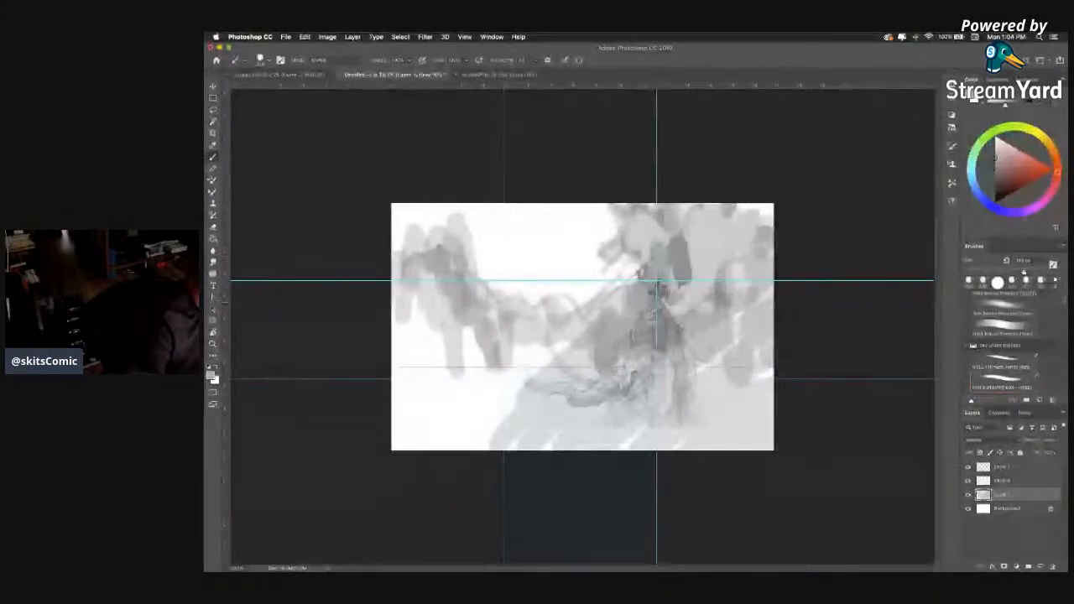
pyautogui.moveTo(644, 253)
pyautogui.mouseDown()
pyautogui.moveTo(572, 339)
pyautogui.moveTo(594, 255)
pyautogui.mouseUp()
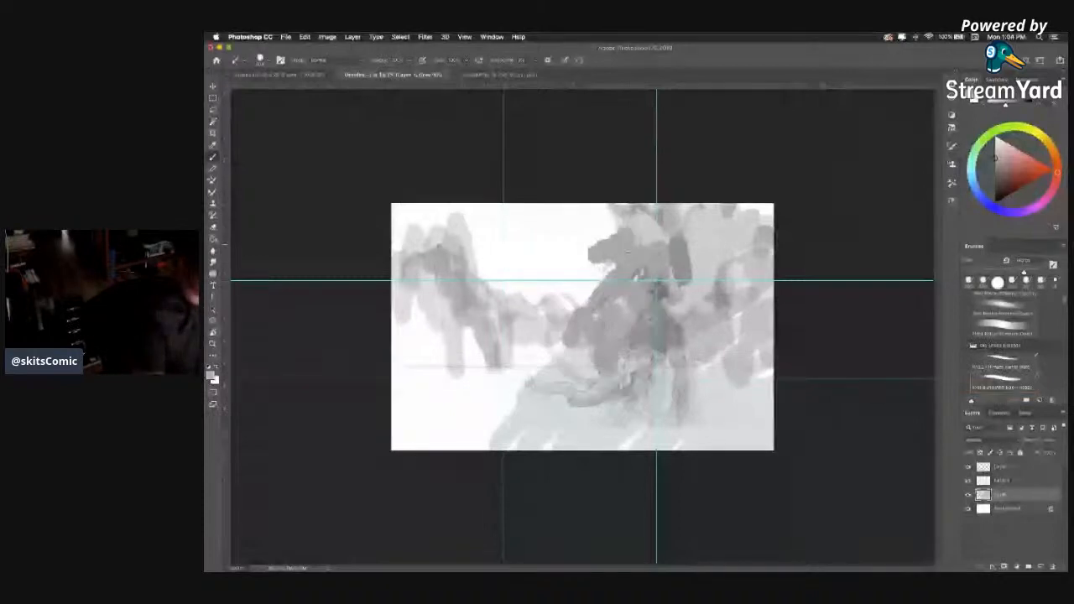
# Paint a solid grey mass through the valley and up the left cliff, and extend the canopy along the upper right edge.
pyautogui.moveTo(577, 309); pyautogui.dragTo(474, 356)
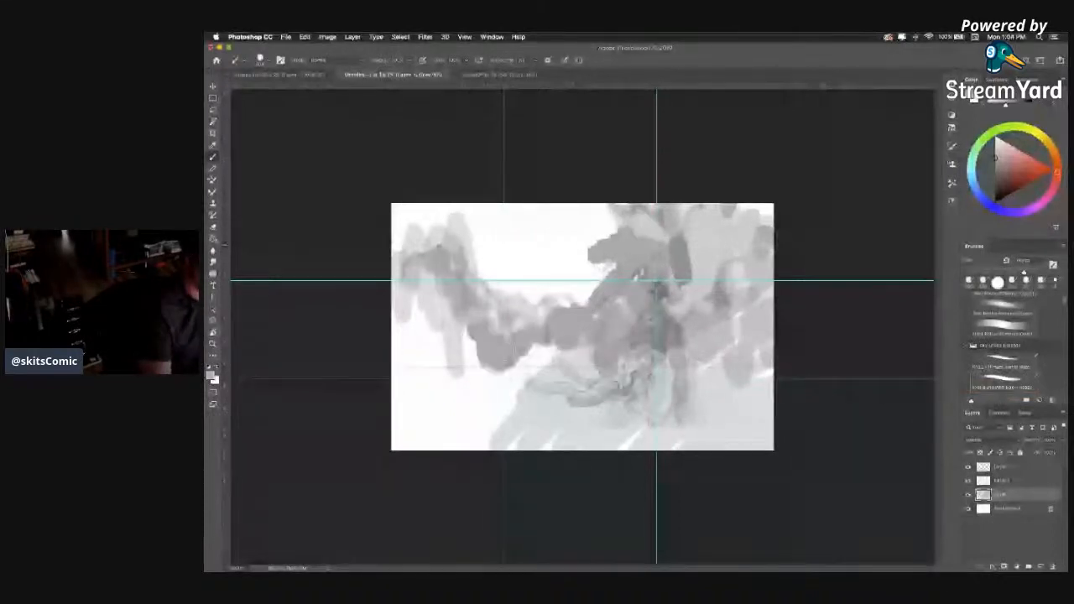
pyautogui.moveTo(478, 337)
pyautogui.mouseDown()
pyautogui.moveTo(421, 275)
pyautogui.moveTo(449, 227)
pyautogui.mouseUp()
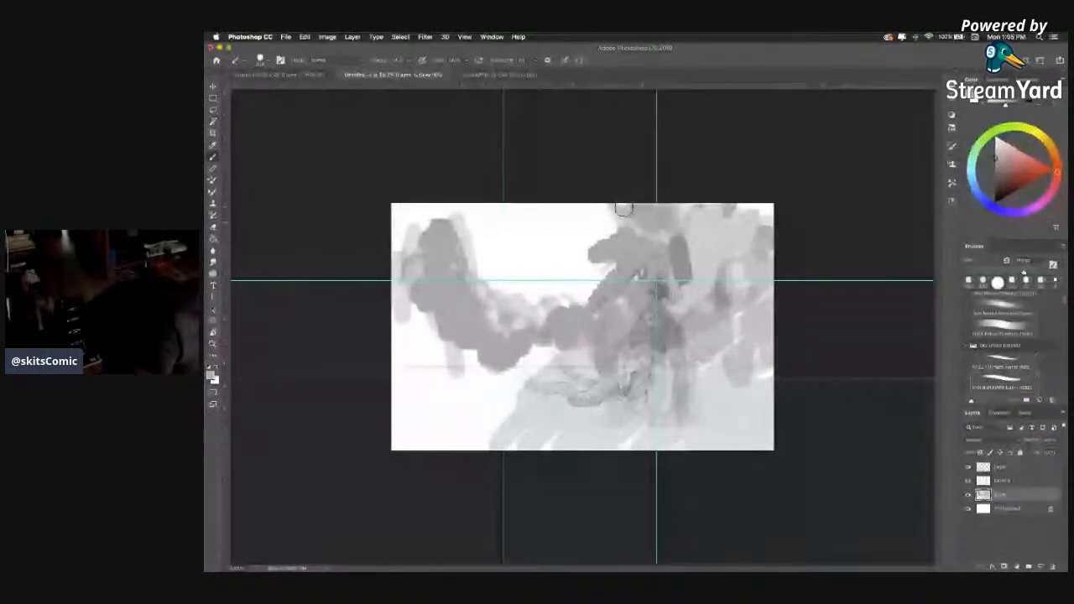
pyautogui.moveTo(623, 208)
pyautogui.mouseDown()
pyautogui.moveTo(747, 235)
pyautogui.moveTo(765, 252)
pyautogui.mouseUp()
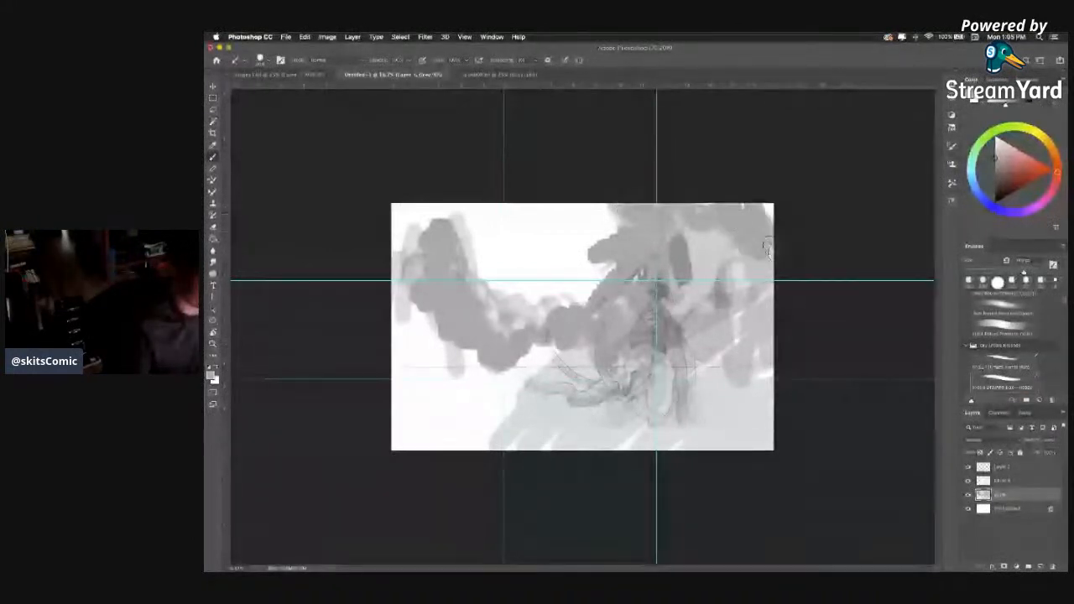
pyautogui.moveTo(762, 208)
pyautogui.mouseDown()
pyautogui.moveTo(738, 218)
pyautogui.moveTo(764, 228)
pyautogui.mouseUp()
pyautogui.click(997, 283)
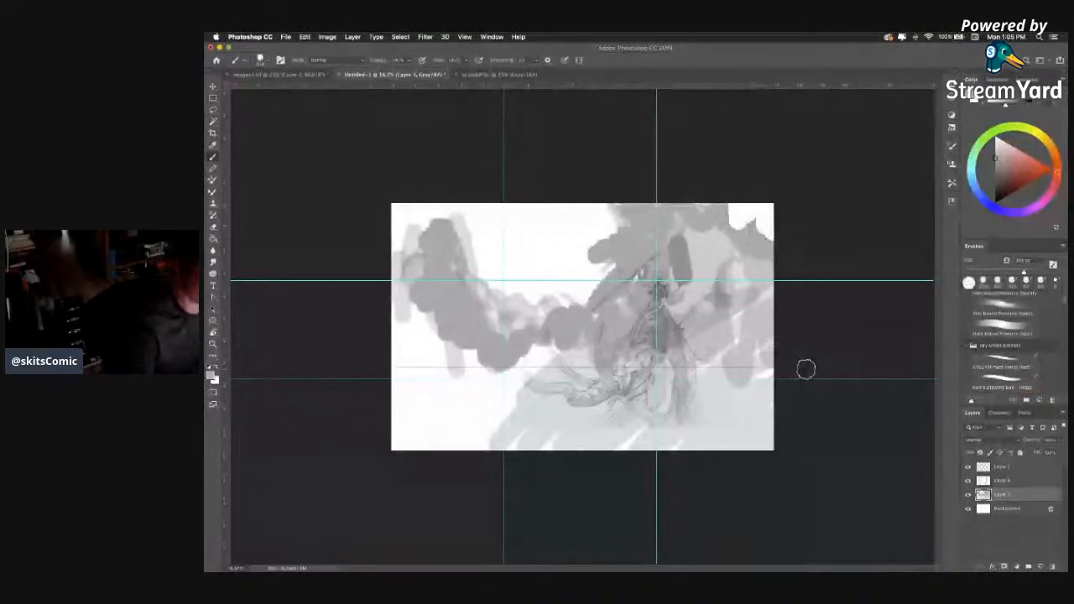
# Fill the area around the rider, the valley and the foreground with broad strokes of the same mid grey.
pyautogui.moveTo(735, 216)
pyautogui.mouseDown()
pyautogui.moveTo(766, 233)
pyautogui.moveTo(755, 329)
pyautogui.moveTo(742, 338)
pyautogui.mouseUp()
pyautogui.moveTo(550, 340)
pyautogui.mouseDown()
pyautogui.moveTo(495, 386)
pyautogui.moveTo(442, 348)
pyautogui.mouseUp()
pyautogui.moveTo(423, 289)
pyautogui.mouseDown()
pyautogui.moveTo(402, 462)
pyautogui.moveTo(741, 372)
pyautogui.moveTo(718, 295)
pyautogui.mouseUp()
pyautogui.moveTo(712, 239); pyautogui.dragTo(495, 317)
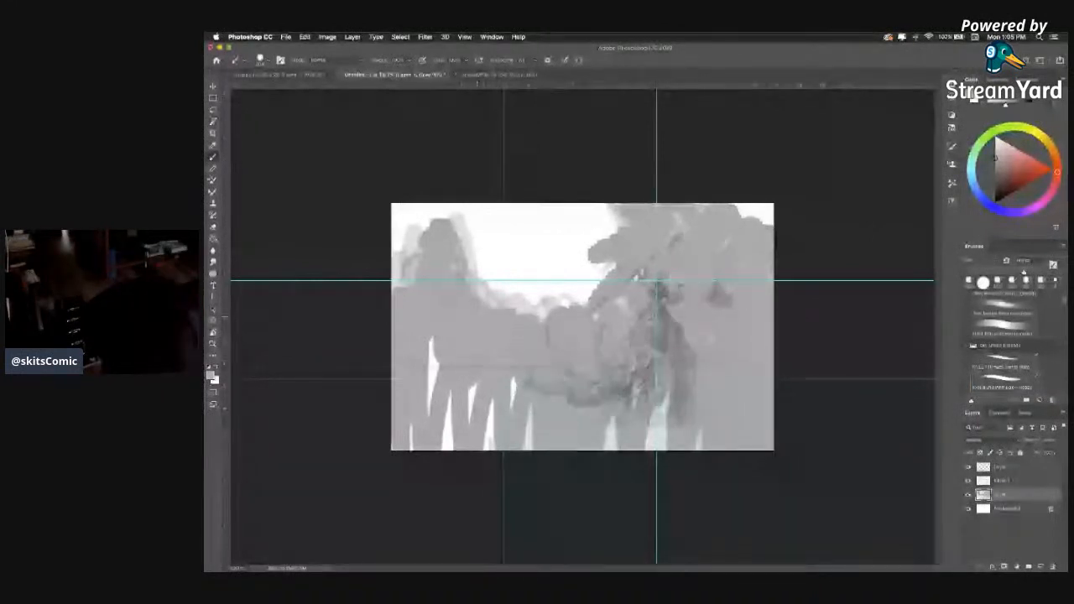
# Brush mid grey over the white gaps between the foreground strokes below the horizon.
pyautogui.moveTo(433, 339); pyautogui.dragTo(433, 414)
pyautogui.moveTo(494, 399); pyautogui.dragTo(495, 451)
pyautogui.moveTo(533, 406); pyautogui.dragTo(534, 453)
pyautogui.moveTo(611, 416); pyautogui.dragTo(617, 453)
pyautogui.moveTo(655, 399); pyautogui.dragTo(656, 453)
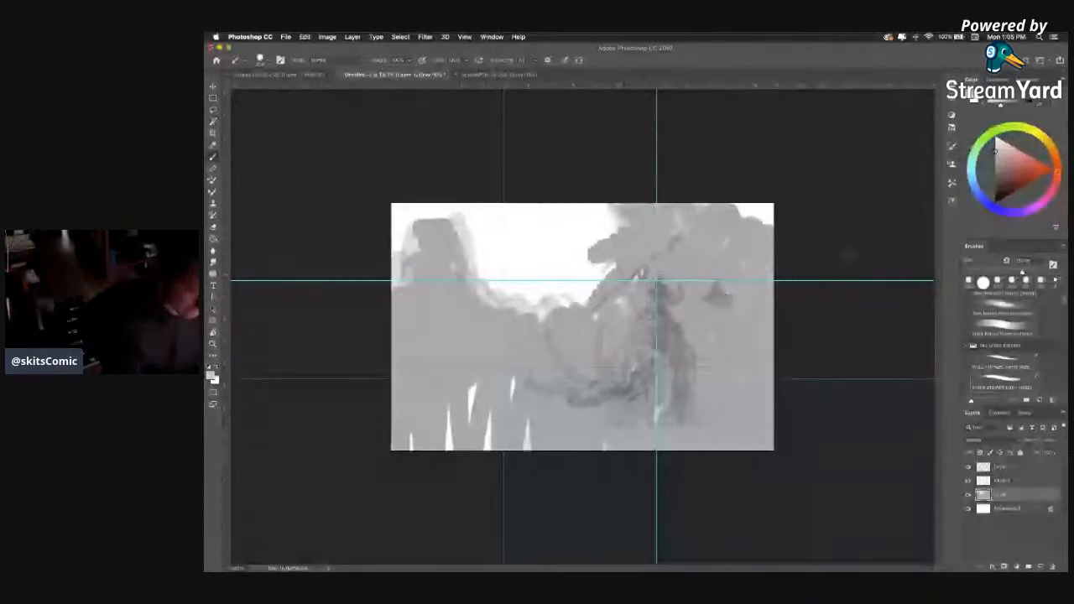
# Reselect the brush preset, sample a darker grey from the rider, and dab marks behind and below the figure.
pyautogui.keyDown('alt'); pyautogui.click(739, 348); pyautogui.keyUp('alt')
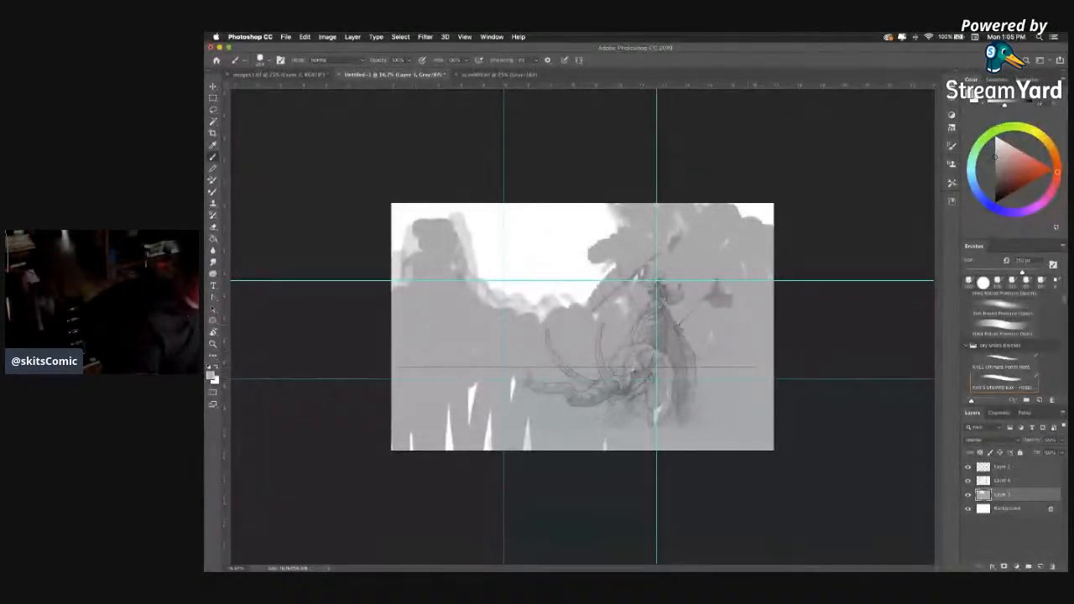
pyautogui.click(1004, 381)
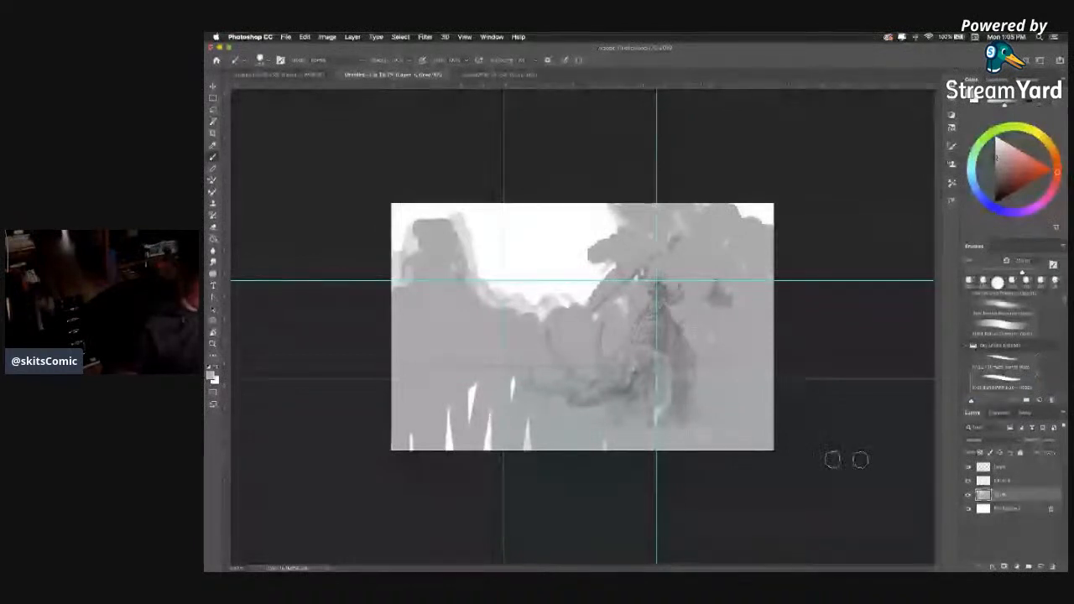
pyautogui.keyDown('alt'); pyautogui.click(661, 311); pyautogui.keyUp('alt')
pyautogui.moveTo(686, 421)
pyautogui.mouseDown()
pyautogui.moveTo(690, 439)
pyautogui.moveTo(697, 425)
pyautogui.mouseUp()
pyautogui.moveTo(699, 345)
pyautogui.mouseDown()
pyautogui.moveTo(704, 358)
pyautogui.moveTo(721, 345)
pyautogui.mouseUp()
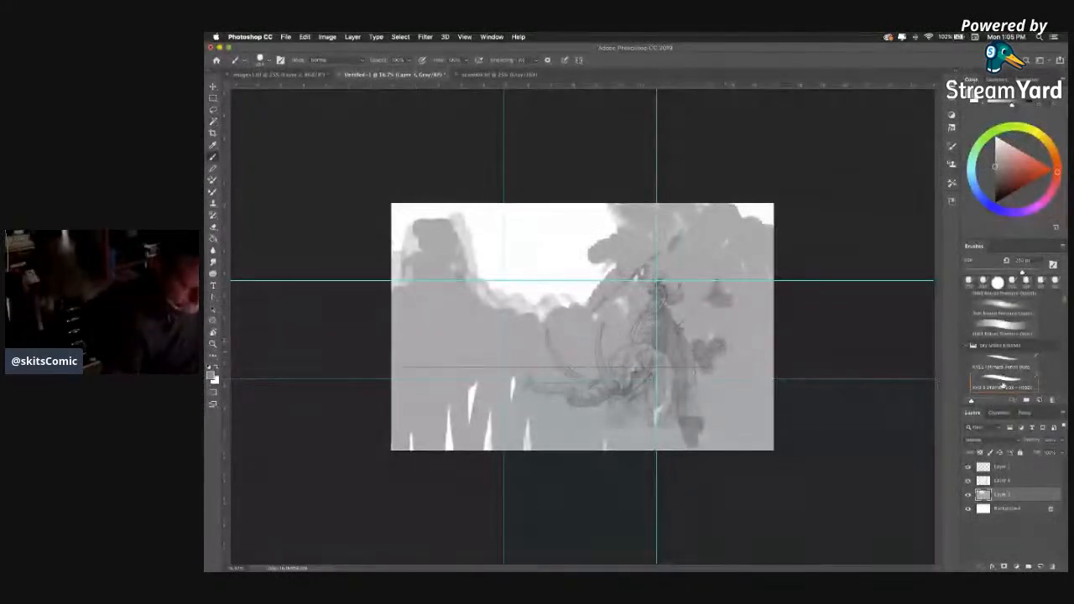
# Reselect the current brush preset and check its brush settings.
pyautogui.click(1003, 385)
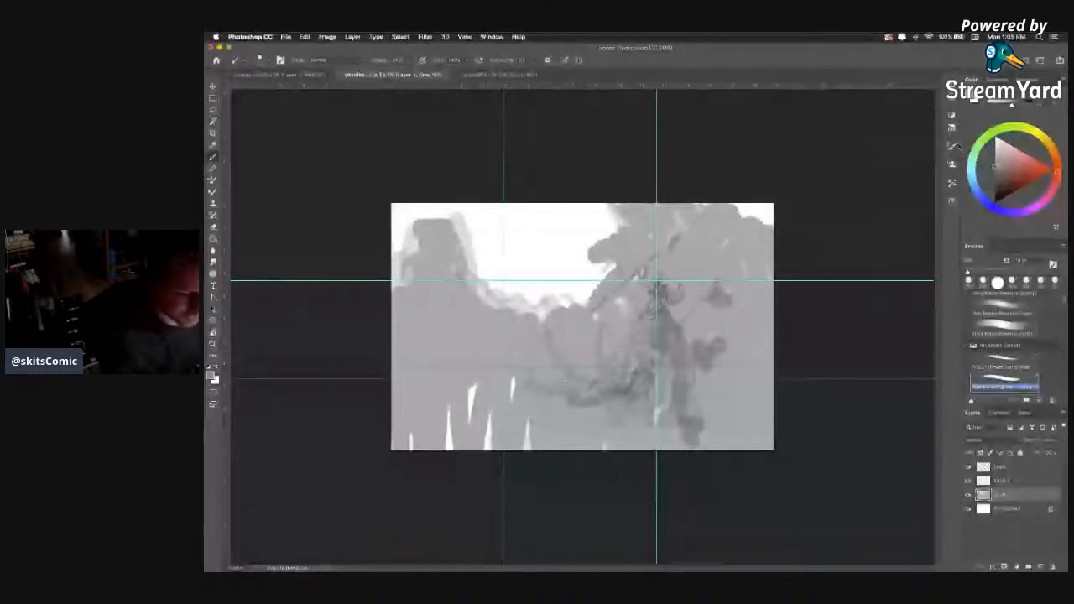
pyautogui.click(950, 199)
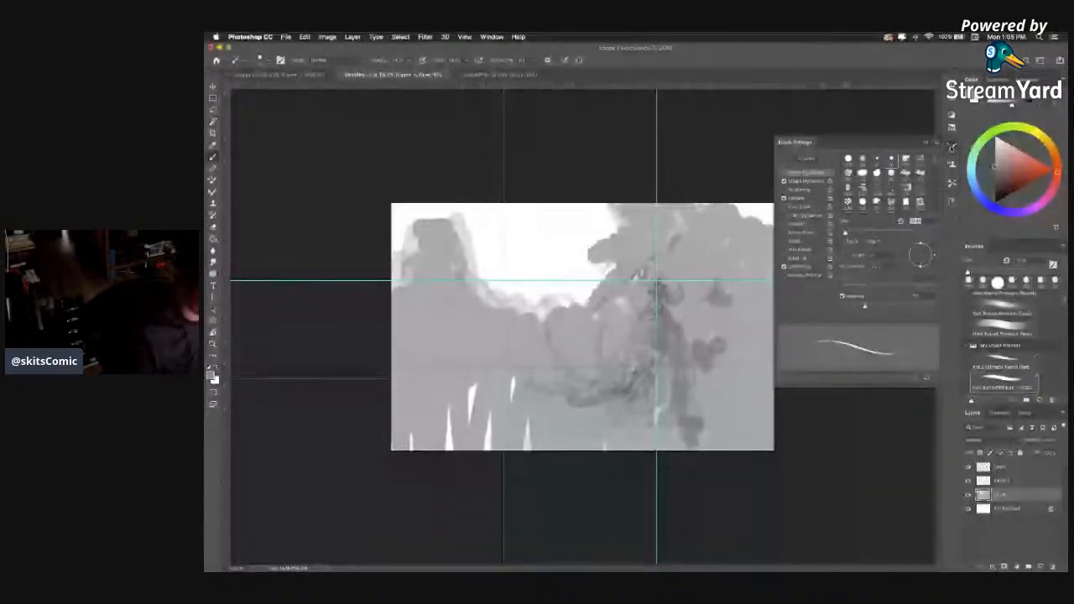
pyautogui.click(951, 146)
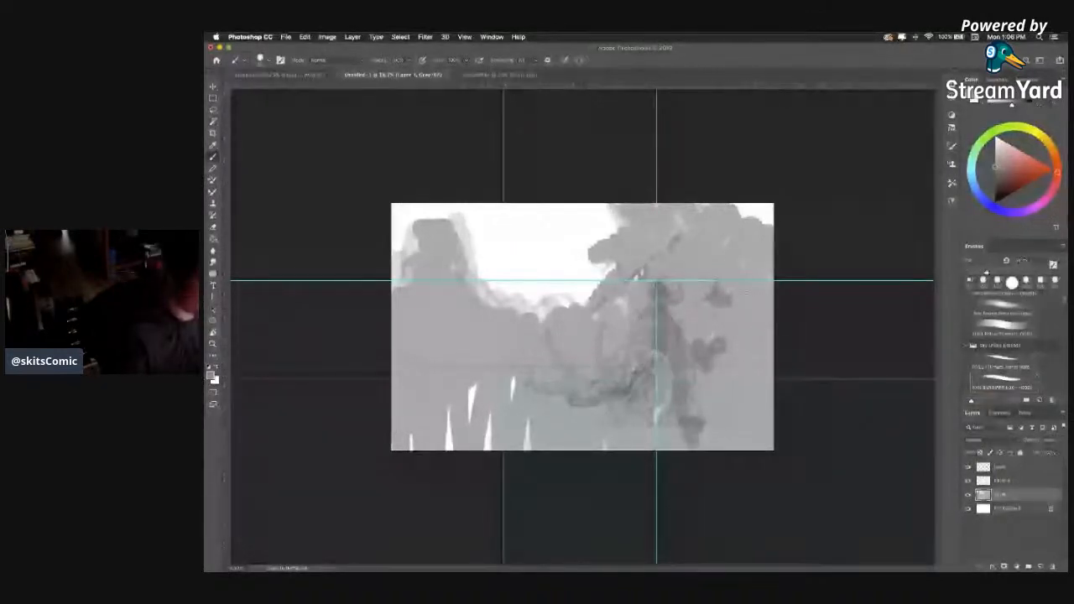
pyautogui.moveTo(732, 295); pyautogui.dragTo(738, 265)
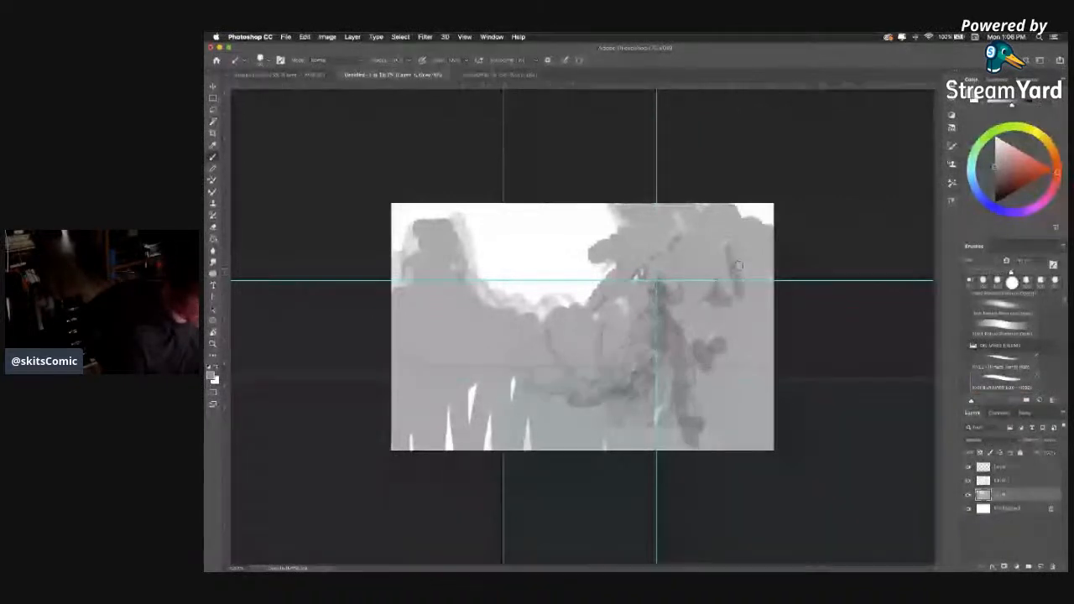
pyautogui.press('super+z')
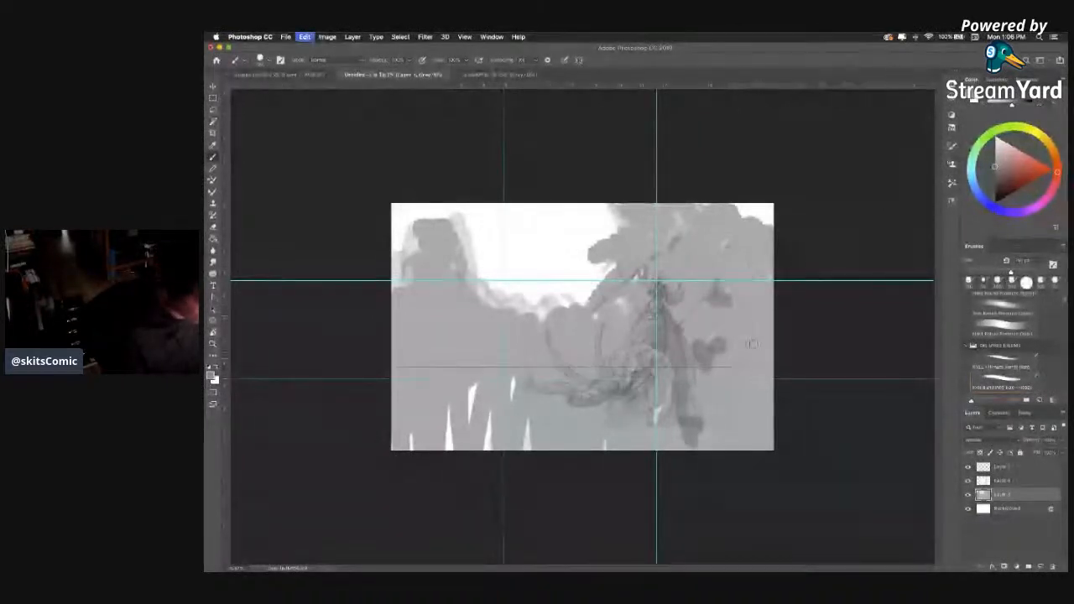
pyautogui.moveTo(733, 274); pyautogui.dragTo(730, 349)
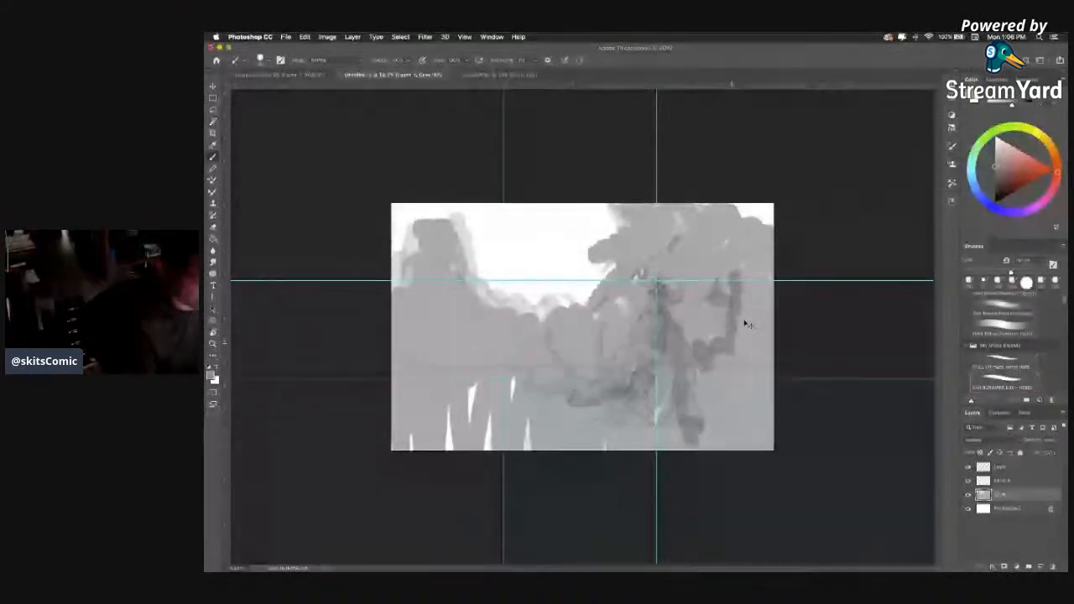
pyautogui.press('super+z')
# Brush darker grey behind and in front of the rider, and extend it with a larger brush along the left horizon.
pyautogui.moveTo(738, 295)
pyautogui.mouseDown()
pyautogui.moveTo(698, 336)
pyautogui.moveTo(706, 312)
pyautogui.moveTo(648, 363)
pyautogui.moveTo(530, 386)
pyautogui.mouseUp()
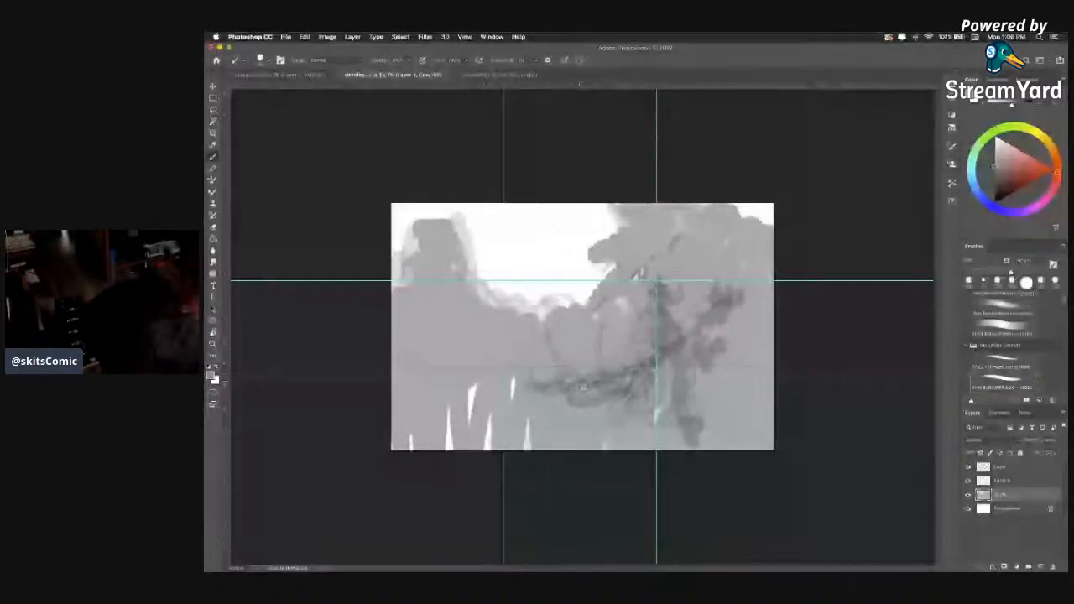
pyautogui.press(']')
pyautogui.press(']')
pyautogui.press(']')
pyautogui.moveTo(527, 382)
pyautogui.mouseDown()
pyautogui.moveTo(501, 376)
pyautogui.moveTo(424, 376)
pyautogui.mouseUp()
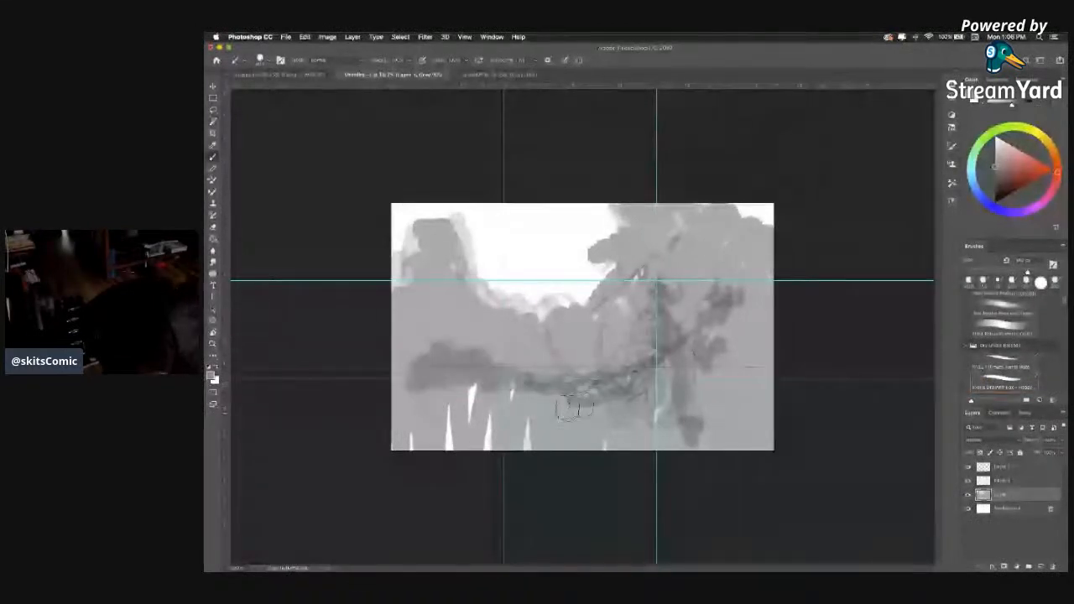
# Cover the foreground, left slope and right-hand ground with darker grey, and build up a tower-like block at the valley's left edge.
pyautogui.moveTo(620, 384)
pyautogui.mouseDown()
pyautogui.moveTo(495, 407)
pyautogui.moveTo(462, 428)
pyautogui.mouseUp()
pyautogui.moveTo(430, 325)
pyautogui.mouseDown()
pyautogui.moveTo(484, 343)
pyautogui.moveTo(525, 316)
pyautogui.moveTo(522, 344)
pyautogui.moveTo(510, 297)
pyautogui.mouseUp()
pyautogui.moveTo(444, 343); pyautogui.dragTo(396, 329)
pyautogui.moveTo(442, 378)
pyautogui.mouseDown()
pyautogui.moveTo(413, 384)
pyautogui.moveTo(399, 359)
pyautogui.moveTo(492, 452)
pyautogui.moveTo(581, 423)
pyautogui.moveTo(603, 468)
pyautogui.moveTo(741, 291)
pyautogui.moveTo(797, 285)
pyautogui.mouseUp()
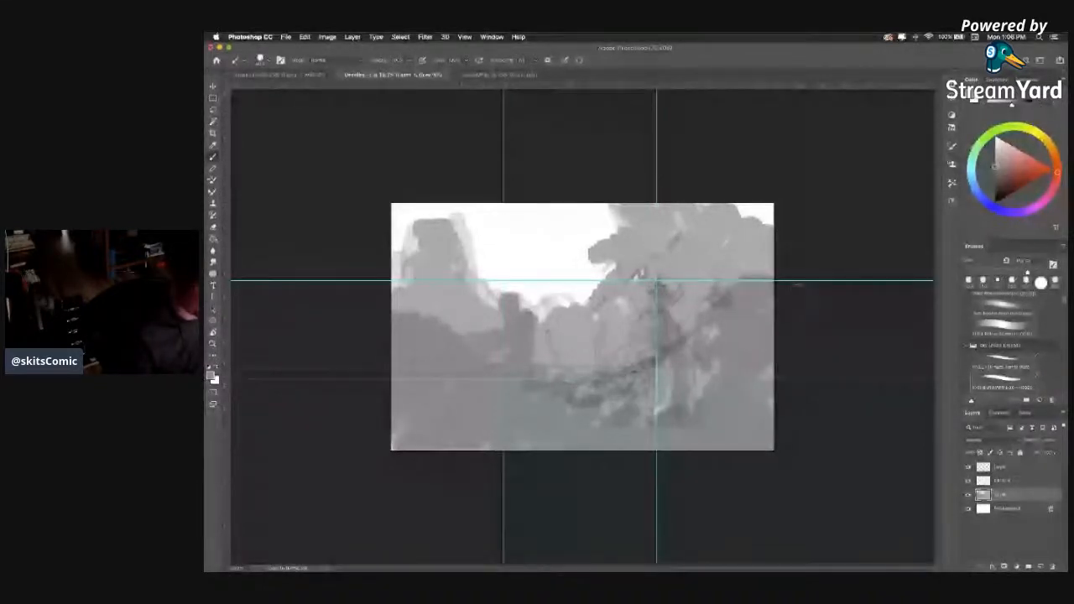
# Fill the remaining light gaps around and below the rider with the same darker grey.
pyautogui.moveTo(713, 334)
pyautogui.mouseDown()
pyautogui.moveTo(606, 401)
pyautogui.moveTo(580, 392)
pyautogui.mouseUp()
pyautogui.moveTo(577, 436)
pyautogui.mouseDown()
pyautogui.moveTo(642, 401)
pyautogui.moveTo(712, 402)
pyautogui.mouseUp()
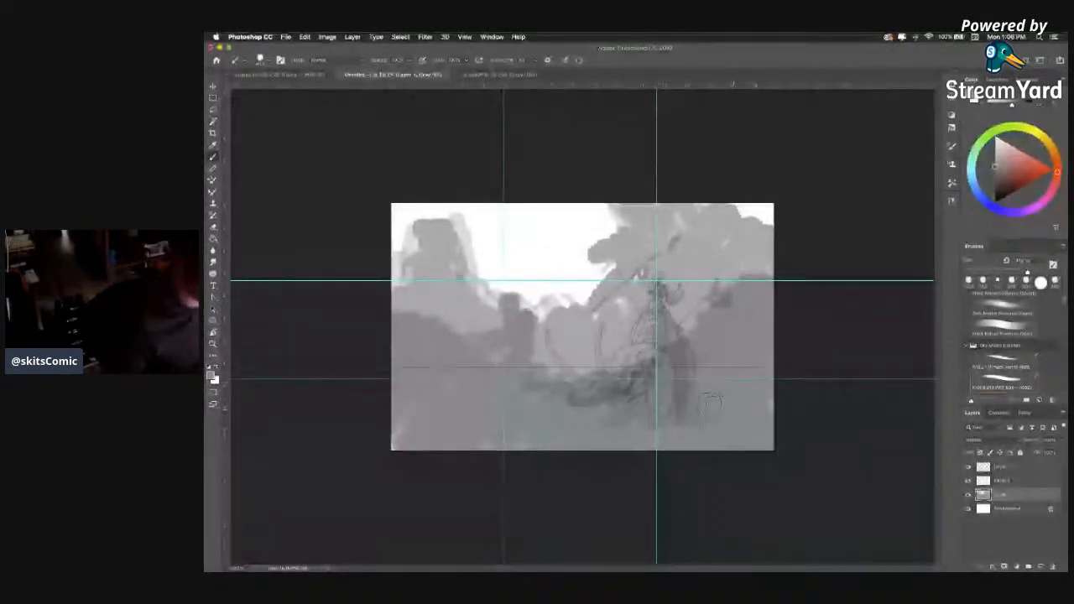
pyautogui.moveTo(710, 324); pyautogui.dragTo(713, 283)
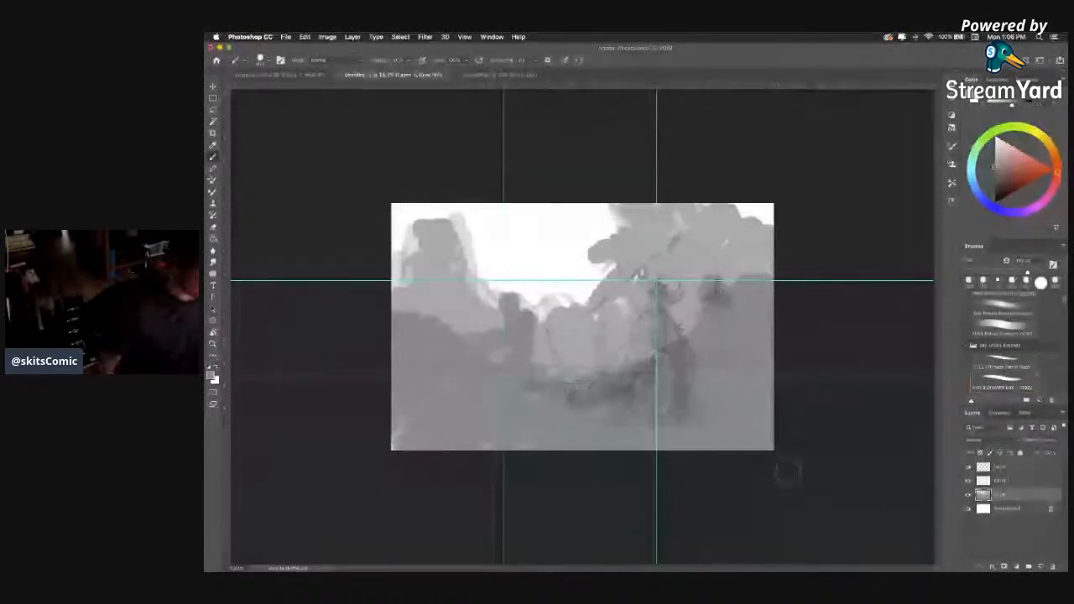
# Shade the rider figure with a darker grey and draw a thin outline along the left edge of the tree canopy.
pyautogui.moveTo(668, 350)
pyautogui.mouseDown()
pyautogui.moveTo(614, 384)
pyautogui.moveTo(670, 395)
pyautogui.moveTo(676, 342)
pyautogui.mouseUp()
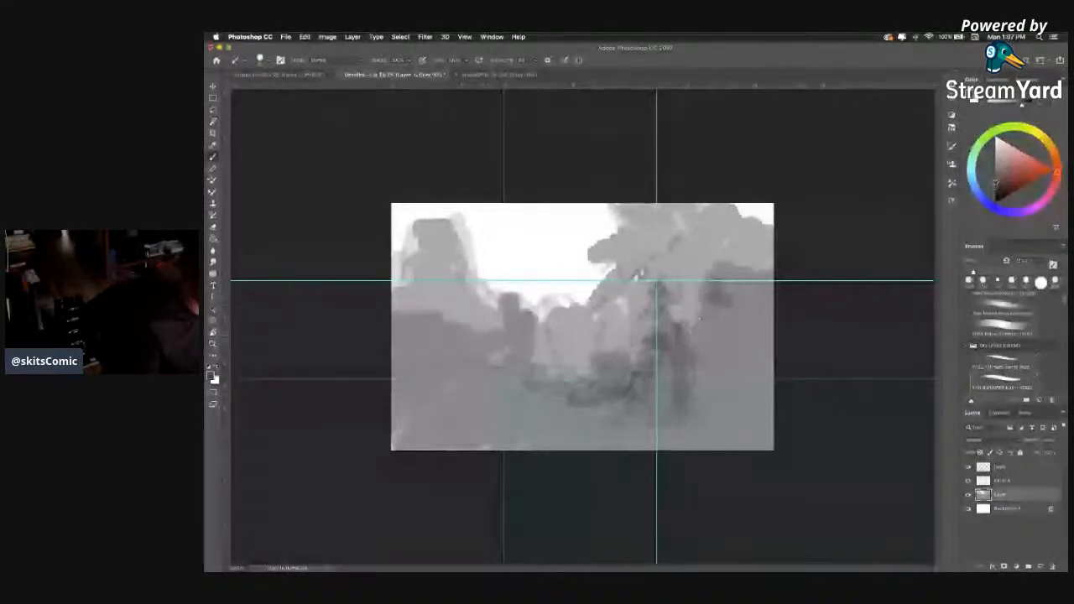
pyautogui.moveTo(690, 332); pyautogui.dragTo(687, 346)
pyautogui.keyDown('alt'); pyautogui.click(692, 331); pyautogui.keyUp('alt')
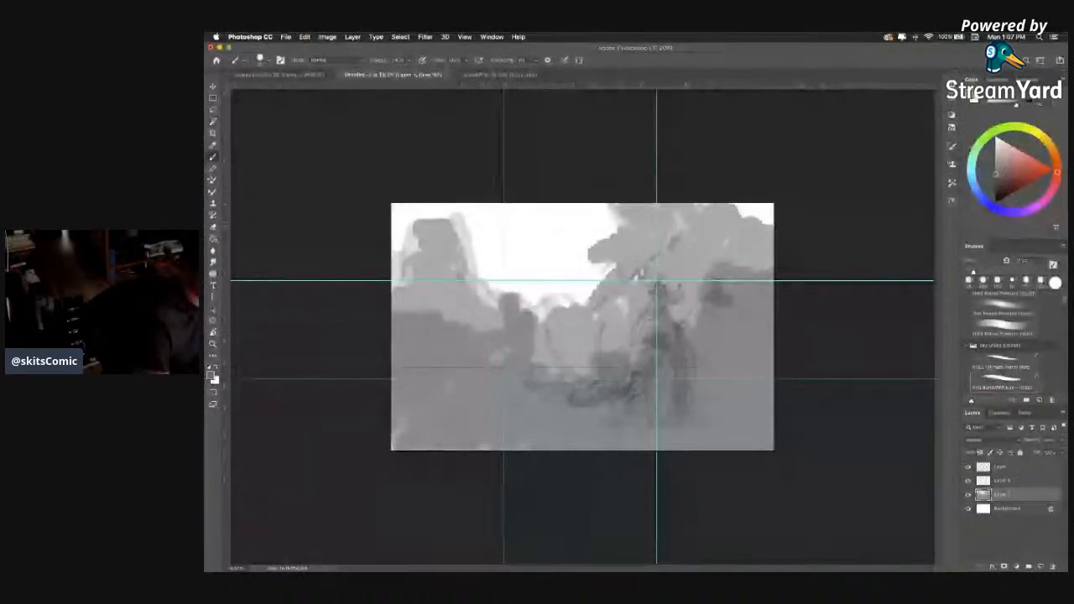
pyautogui.moveTo(592, 261); pyautogui.dragTo(609, 267)
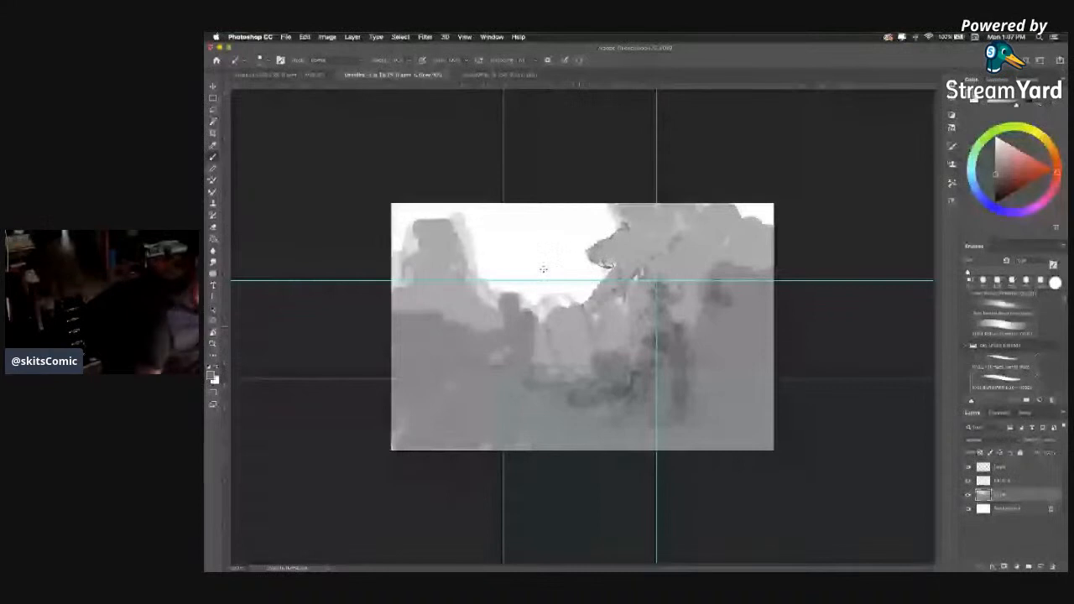
# Examine the landscape and village architecture references in the images document, and return to the scene.
pyautogui.hotkey('ctrl', 'shift', 'Tab')
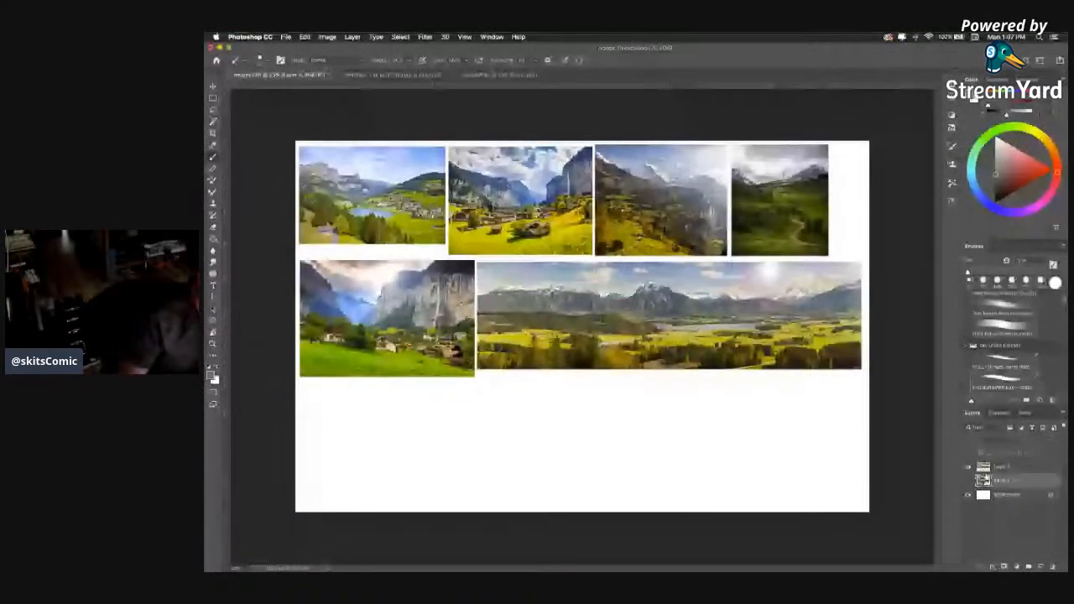
pyautogui.hotkey('ctrl', 'shift', 'Tab')
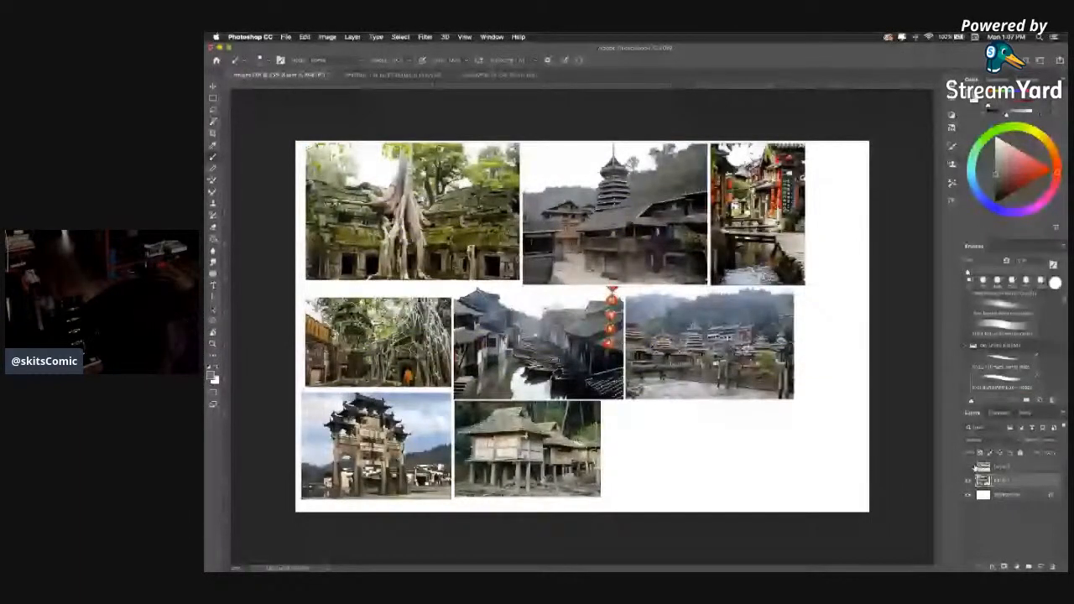
pyautogui.hotkey('ctrl', 'Tab')
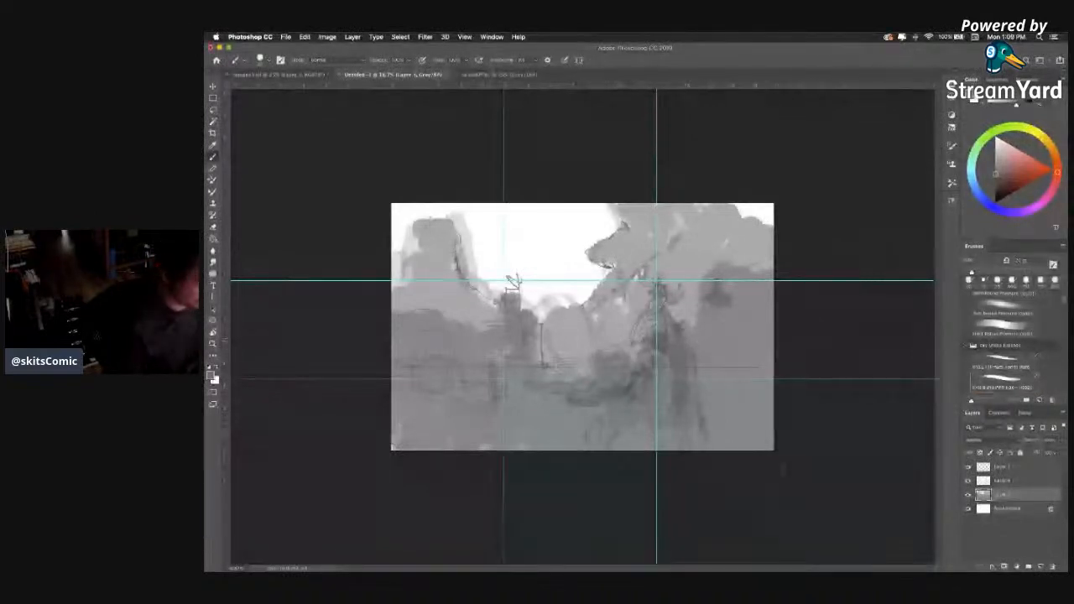
# Duplicate the sketch layer, keep the copy hidden above the background, and lower the opacity of the grey value layer.
pyautogui.moveTo(1032, 496); pyautogui.dragTo(1041, 565)
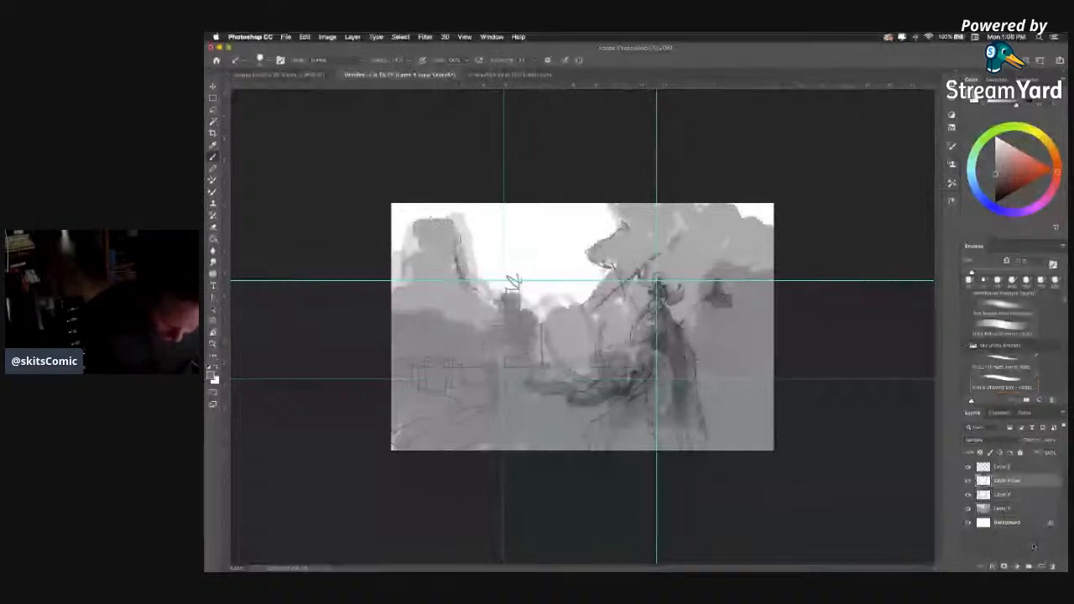
pyautogui.moveTo(1025, 509); pyautogui.dragTo(1024, 514)
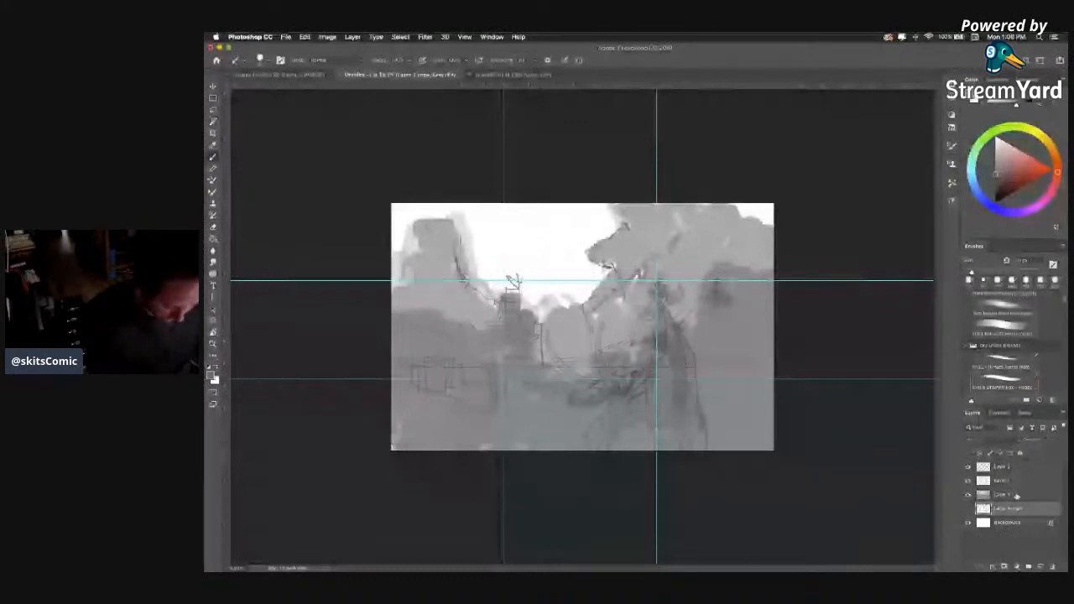
pyautogui.click(1017, 495)
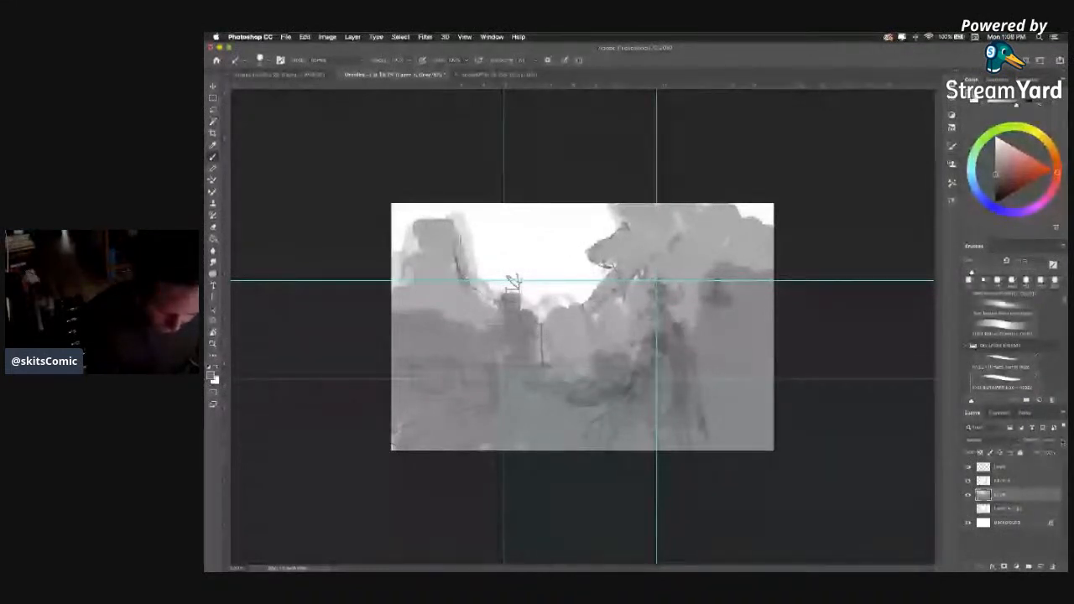
pyautogui.moveTo(1061, 452)
pyautogui.mouseDown()
pyautogui.moveTo(1047, 454)
pyautogui.moveTo(1056, 454)
pyautogui.mouseUp()
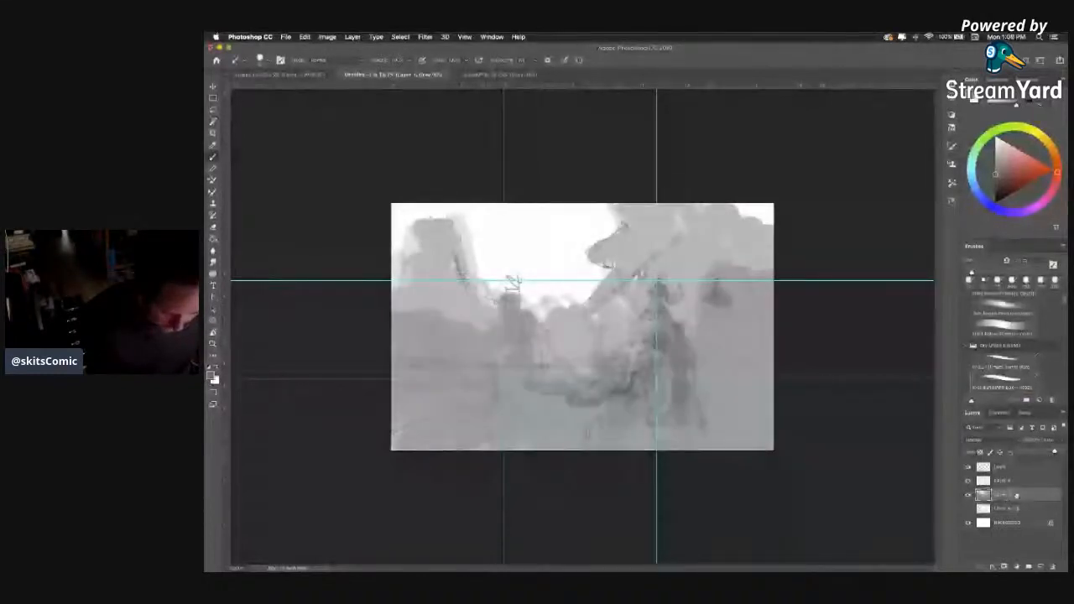
# Select the sketch layer together with the grey value layer and merge them.
pyautogui.keyDown('shift'); pyautogui.click(1025, 481); pyautogui.keyUp('shift')
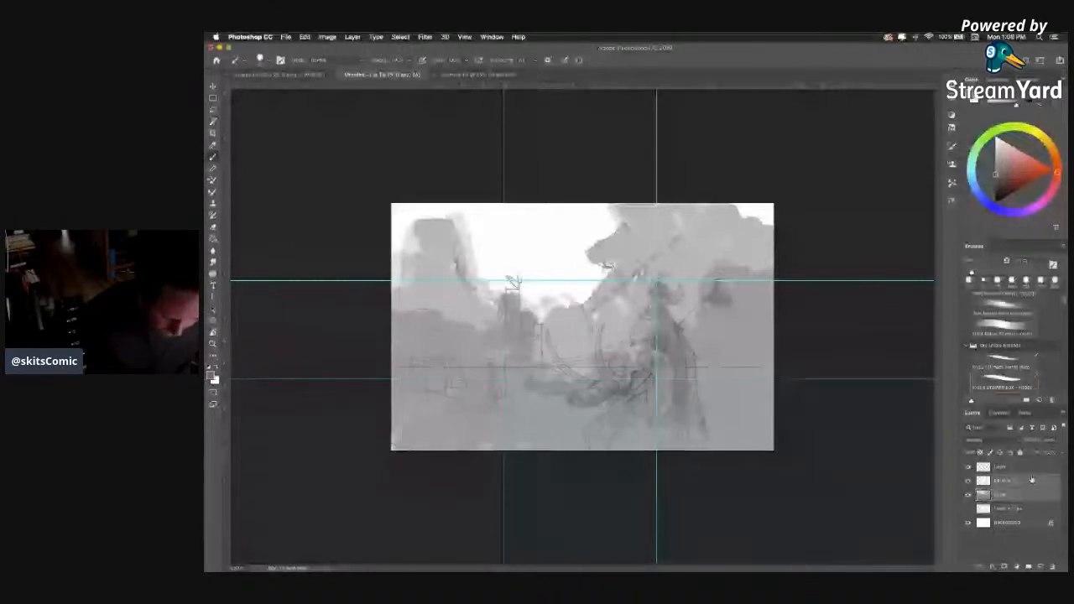
pyautogui.click(968, 467)
pyautogui.click(969, 467)
pyautogui.rightClick(1022, 483)
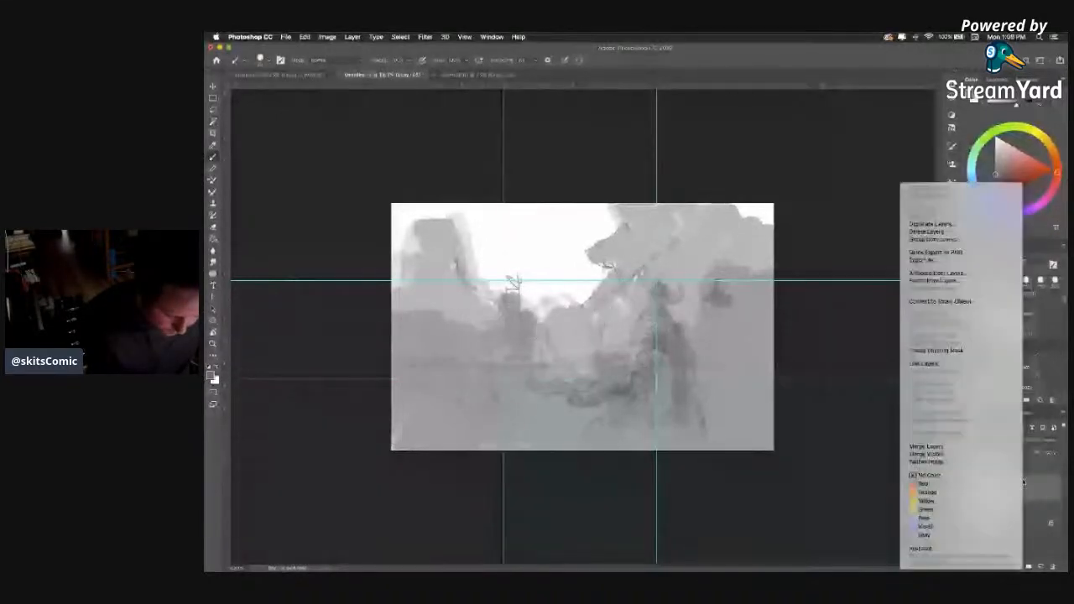
pyautogui.click(926, 446)
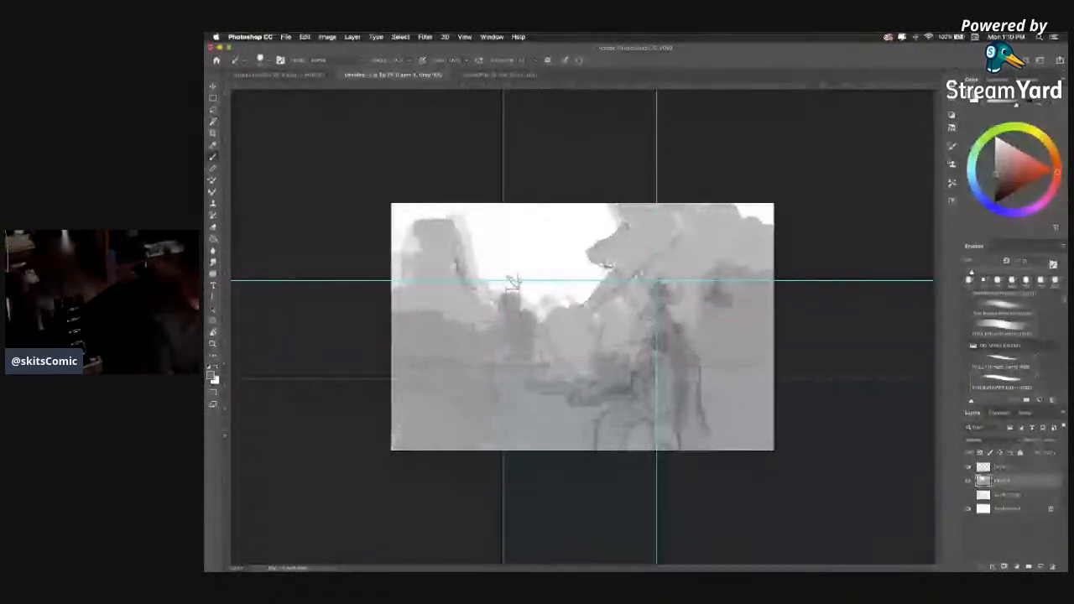
# Sketch thin contour lines and short vertical marks along the left cliff, valley and slopes.
pyautogui.moveTo(495, 292); pyautogui.dragTo(502, 313)
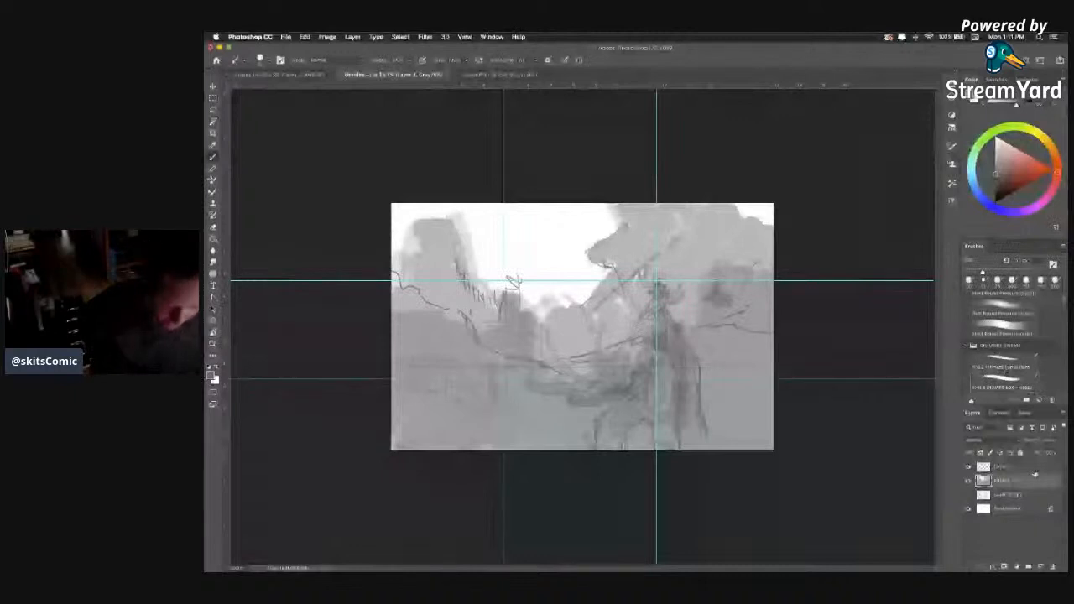
pyautogui.click(1062, 414)
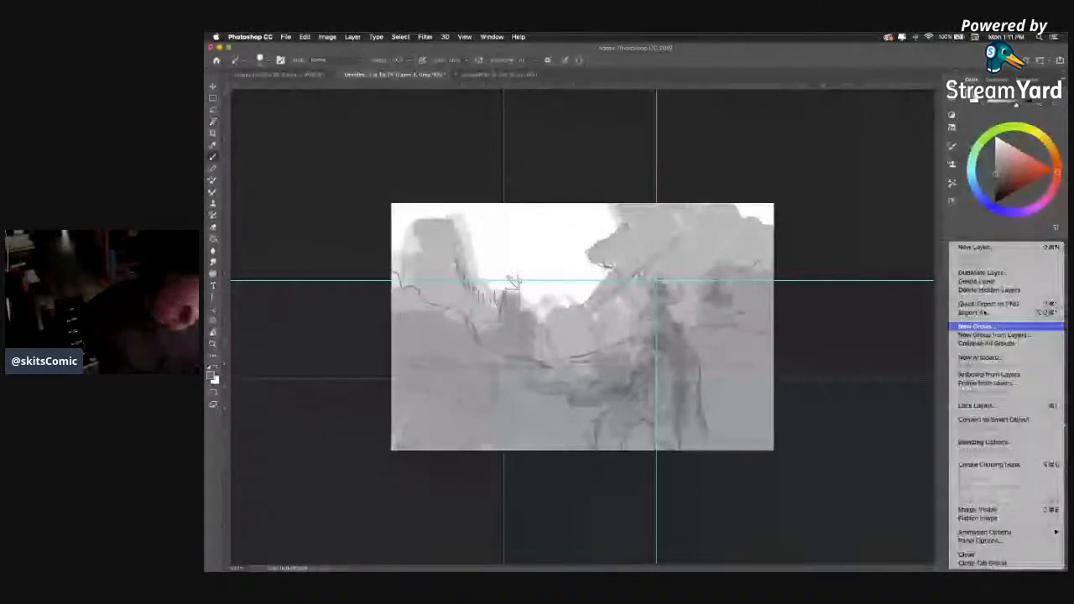
pyautogui.click(974, 249)
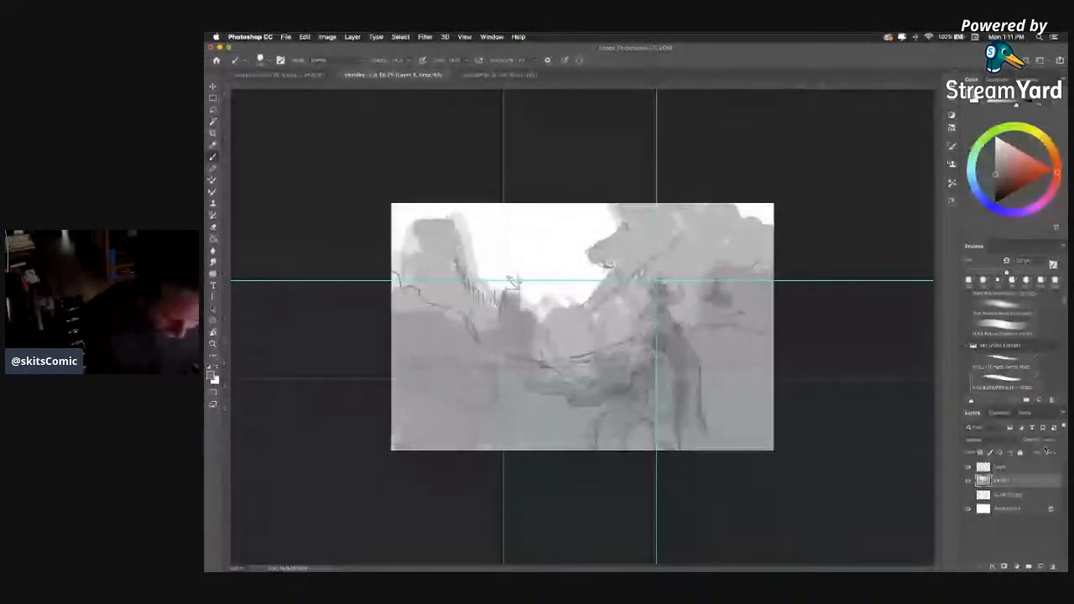
pyautogui.click(985, 439)
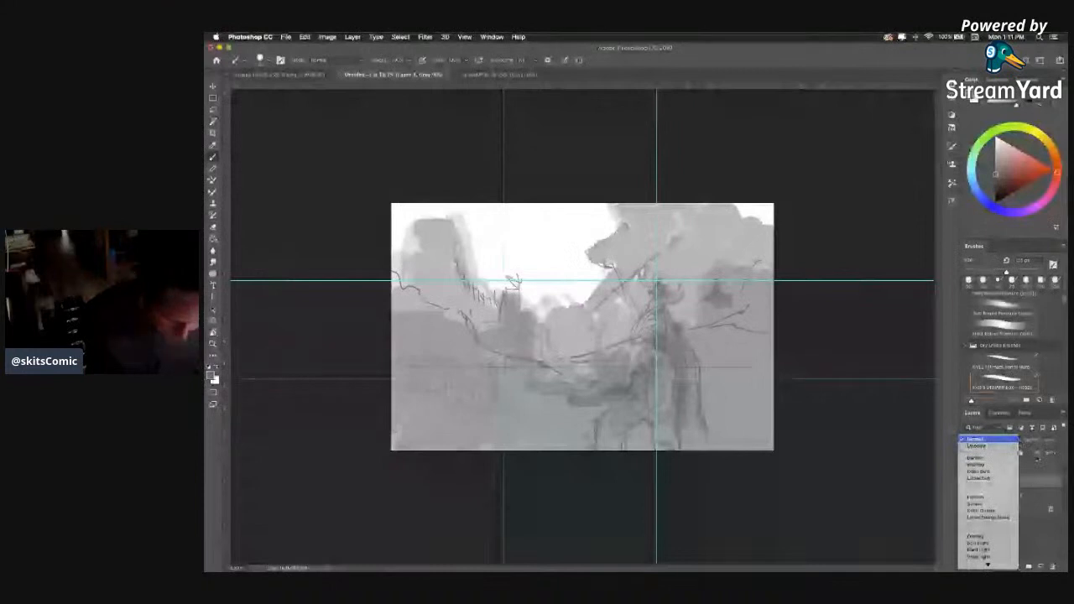
pyautogui.click(1021, 481)
pyautogui.click(1019, 467)
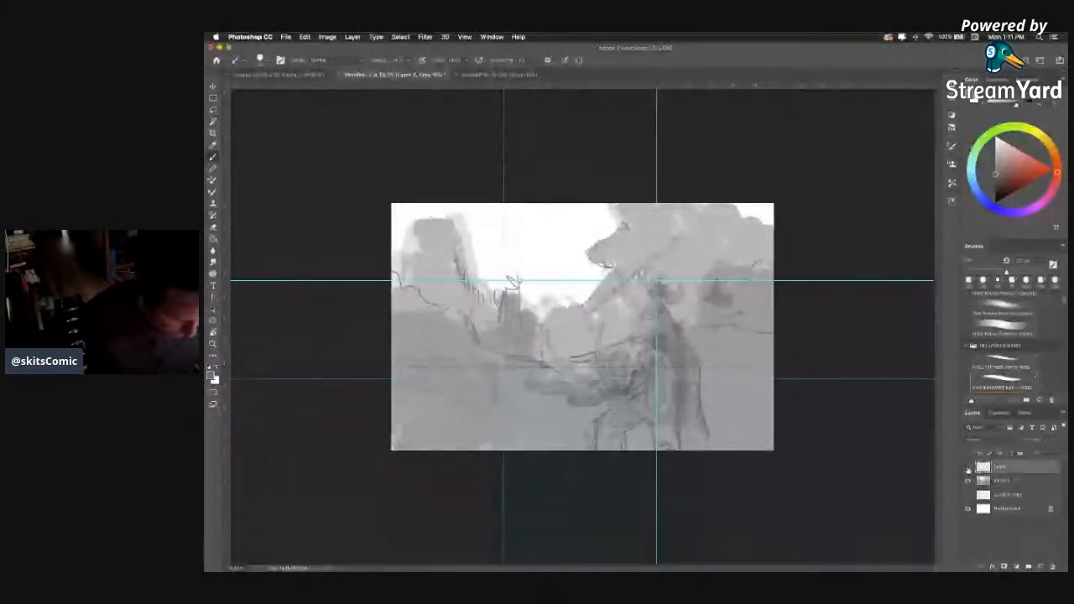
pyautogui.click(1016, 484)
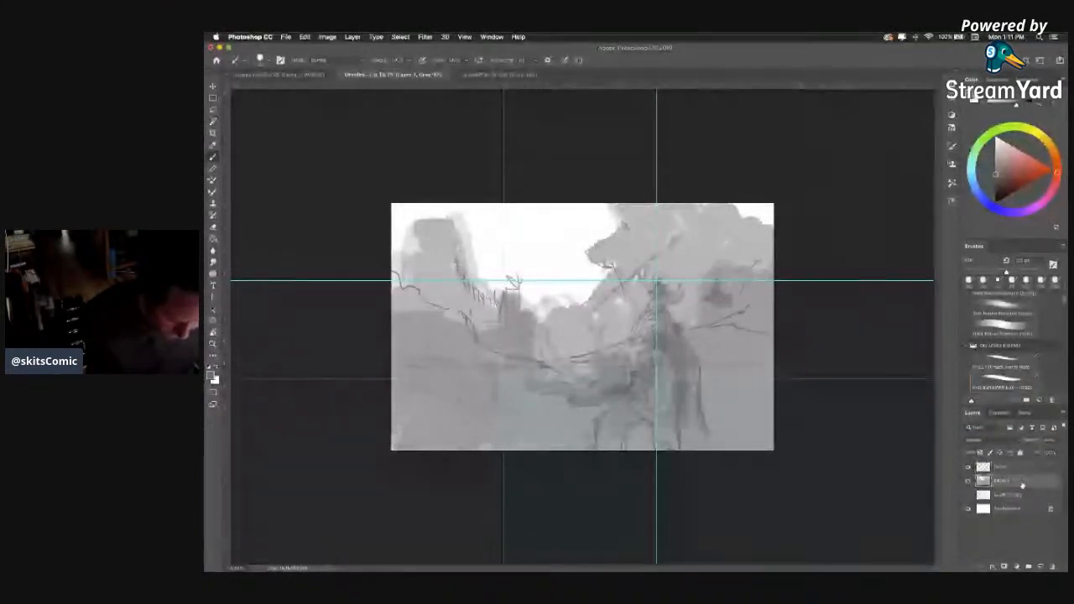
# Add a new layer above the merged sketch layer and choose a darkening blend mode for it.
pyautogui.click(1041, 566)
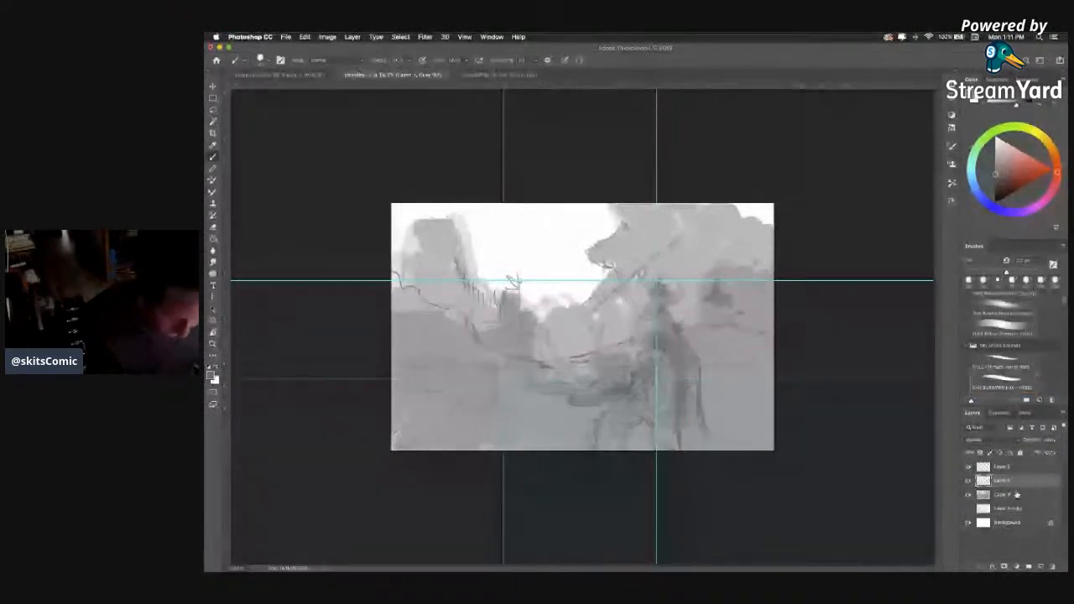
pyautogui.click(1016, 441)
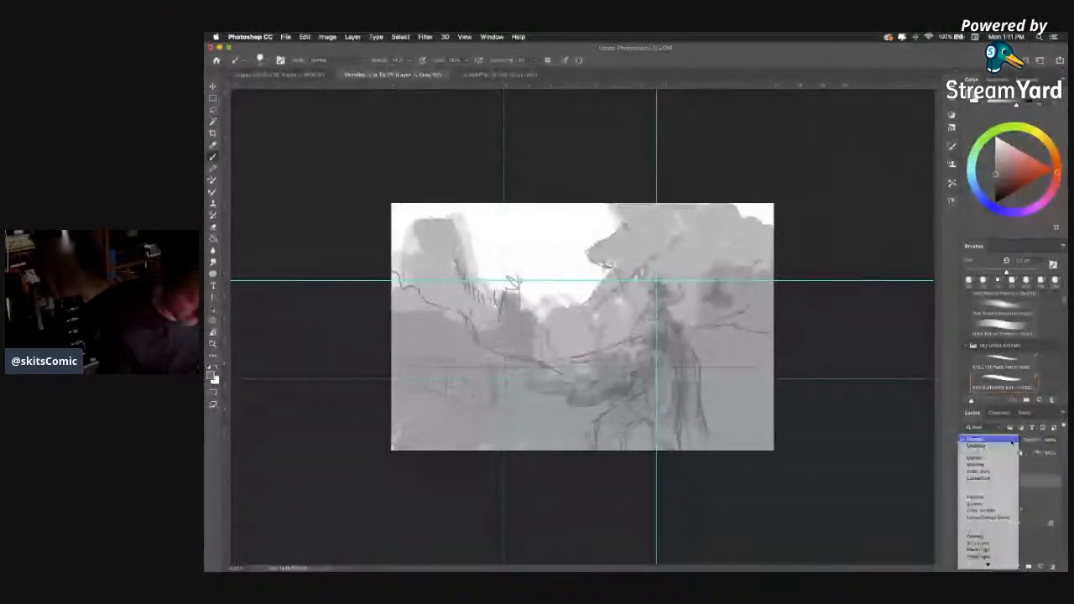
pyautogui.click(973, 470)
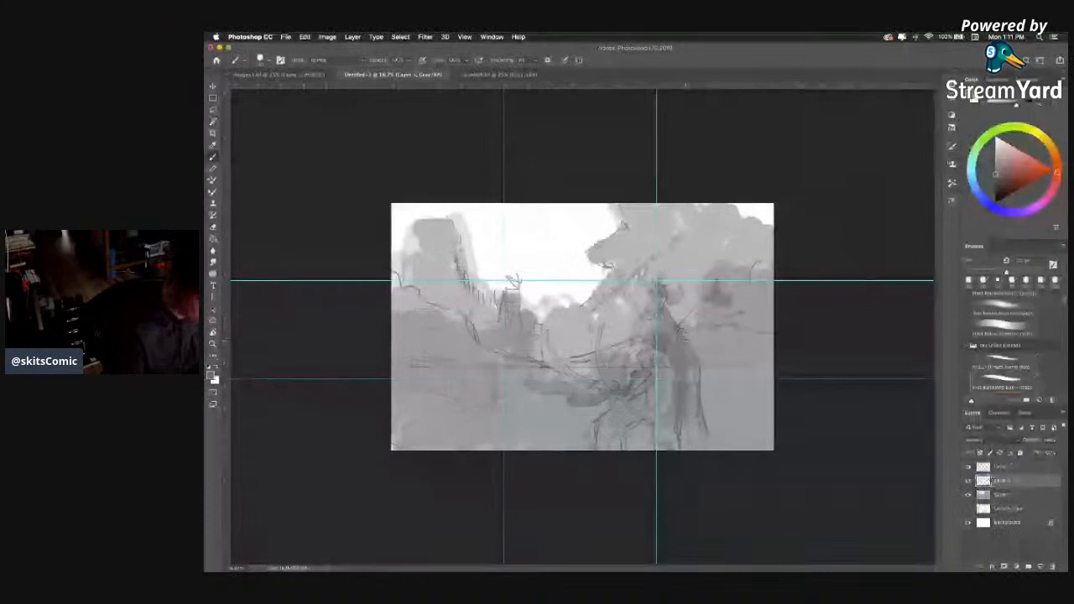
# Paint a broad dark stroke down the rider figure on the new layer.
pyautogui.moveTo(667, 330); pyautogui.dragTo(682, 400)
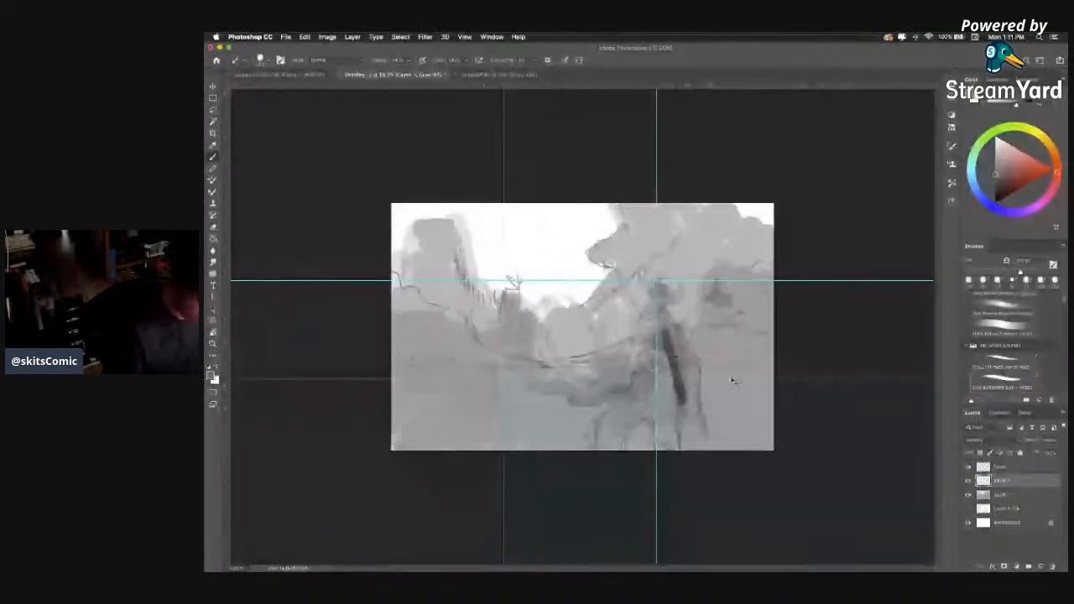
pyautogui.press('super+z')
pyautogui.press('super+shift+z')
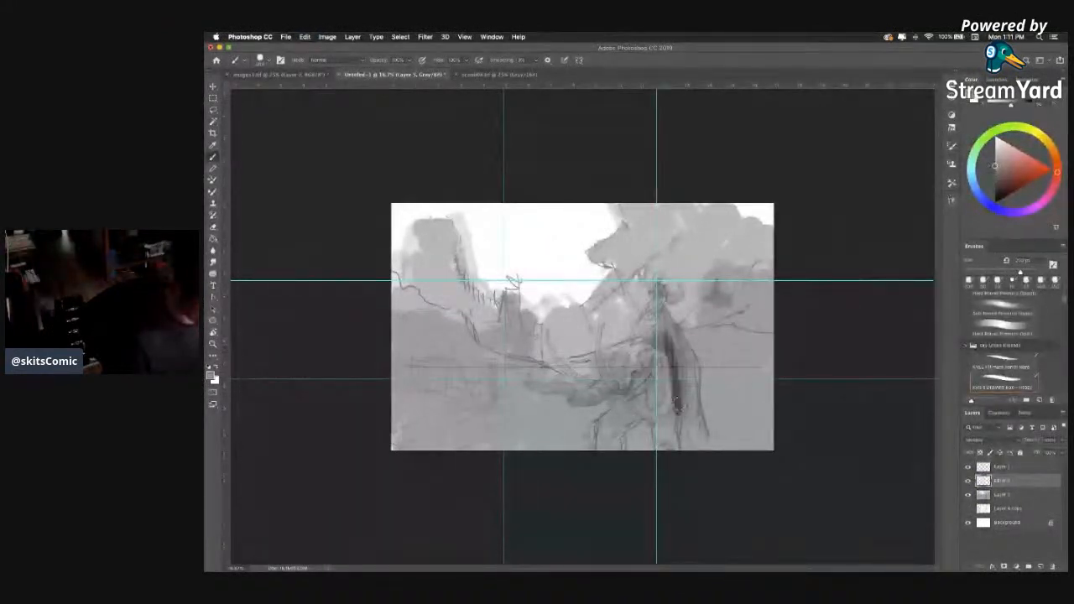
pyautogui.press('super+z')
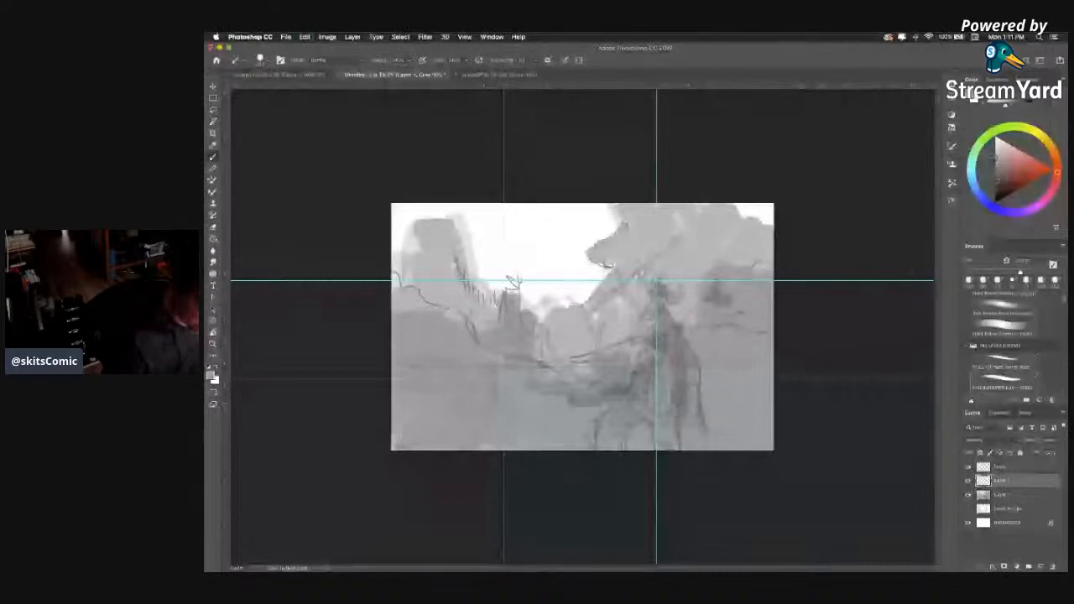
pyautogui.moveTo(668, 334); pyautogui.dragTo(677, 366)
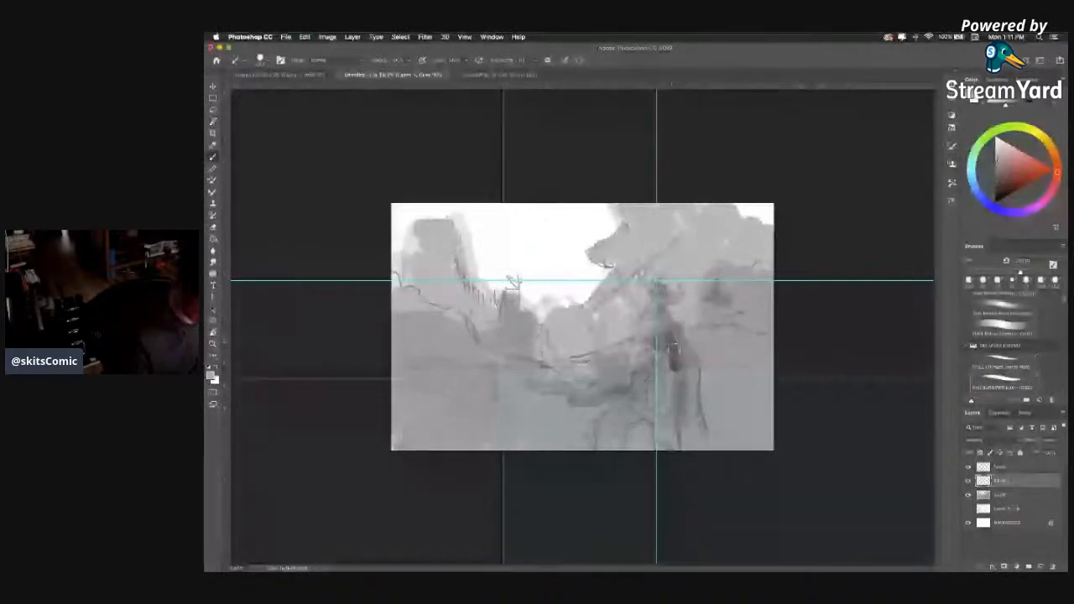
pyautogui.press('super+z')
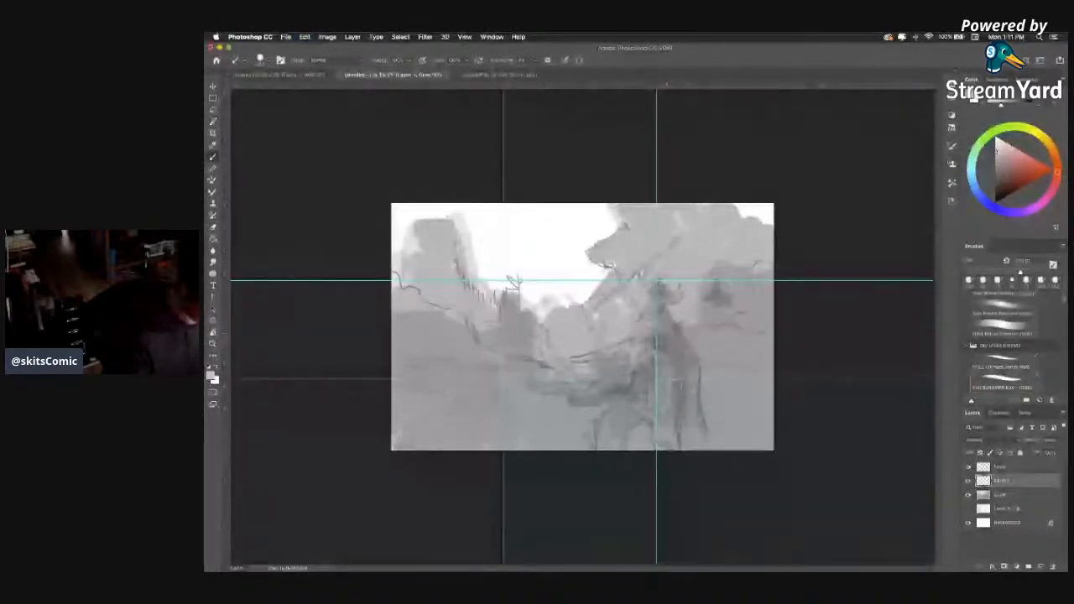
# Paint a darker grey silhouette over the rider's cloak and the elephant's head, body and legs.
pyautogui.moveTo(668, 332)
pyautogui.mouseDown()
pyautogui.moveTo(631, 414)
pyautogui.moveTo(606, 431)
pyautogui.moveTo(601, 447)
pyautogui.moveTo(618, 457)
pyautogui.mouseUp()
pyautogui.moveTo(656, 409)
pyautogui.mouseDown()
pyautogui.moveTo(661, 446)
pyautogui.moveTo(673, 455)
pyautogui.moveTo(675, 403)
pyautogui.moveTo(700, 457)
pyautogui.moveTo(684, 355)
pyautogui.moveTo(671, 324)
pyautogui.moveTo(681, 377)
pyautogui.moveTo(656, 314)
pyautogui.moveTo(609, 393)
pyautogui.moveTo(615, 362)
pyautogui.moveTo(607, 395)
pyautogui.moveTo(631, 389)
pyautogui.mouseUp()
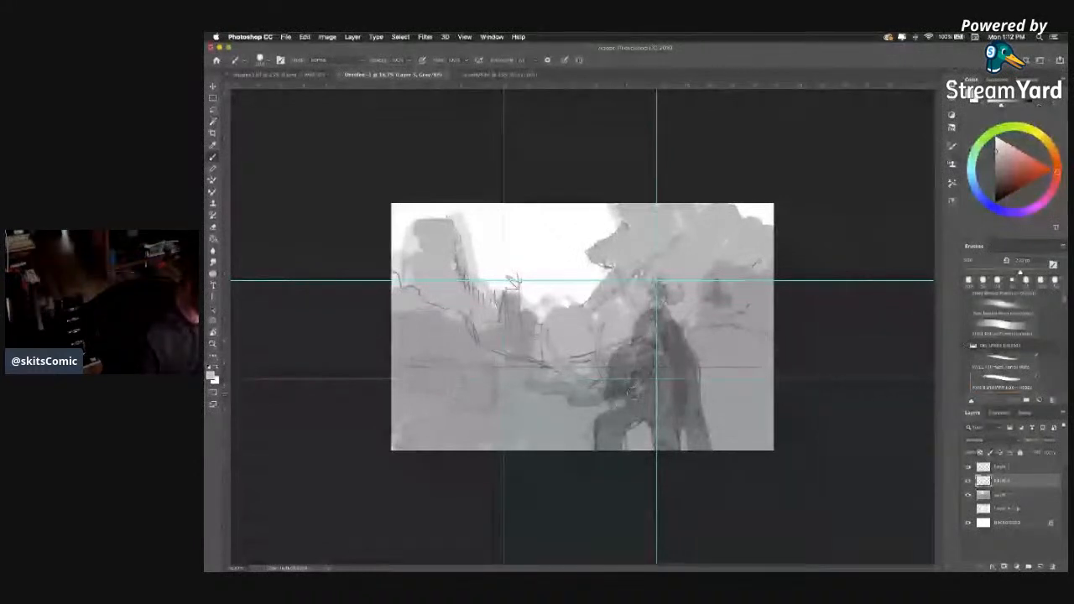
# With a smaller brush, darken the elephant's trunk and tusks, and the rider's head and weapons.
pyautogui.press('[')
pyautogui.press('[')
pyautogui.press('[')
pyautogui.press('[')
pyautogui.press('[')
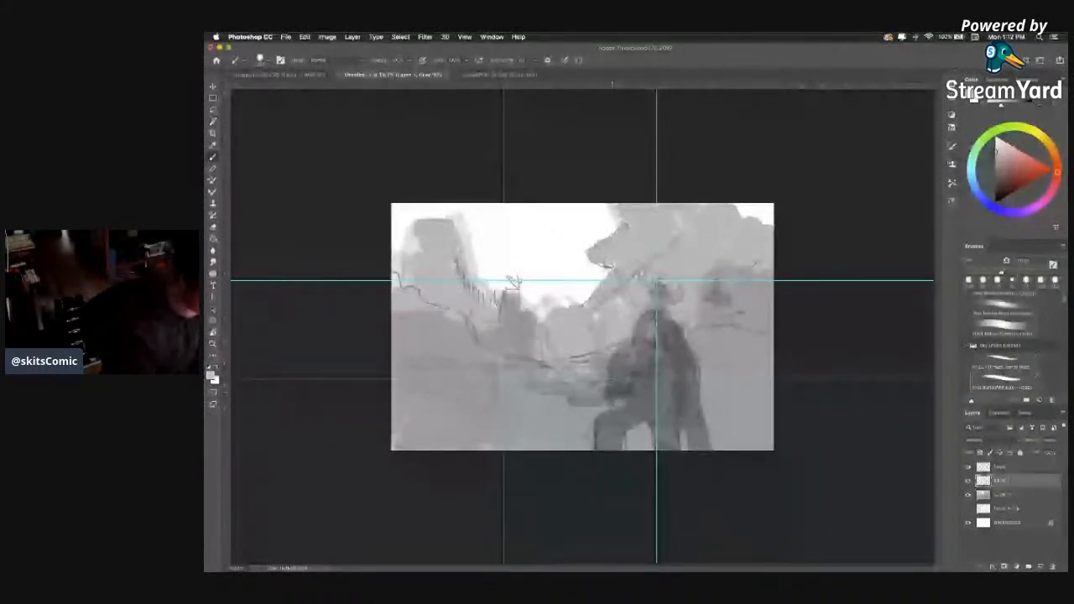
pyautogui.moveTo(602, 394)
pyautogui.mouseDown()
pyautogui.moveTo(525, 377)
pyautogui.moveTo(573, 392)
pyautogui.moveTo(573, 402)
pyautogui.mouseUp()
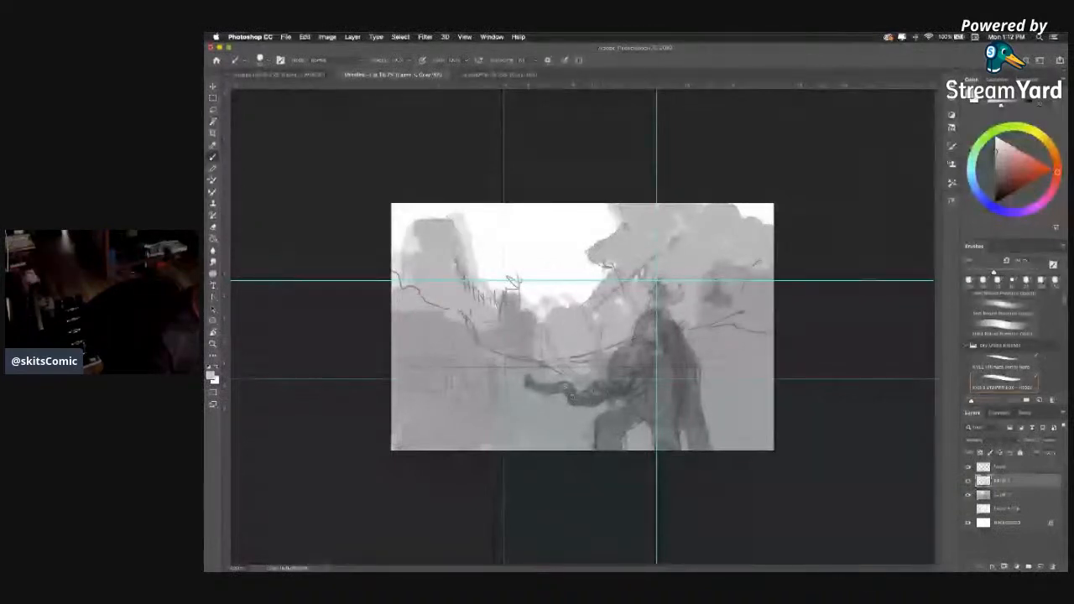
pyautogui.moveTo(546, 332); pyautogui.dragTo(593, 384)
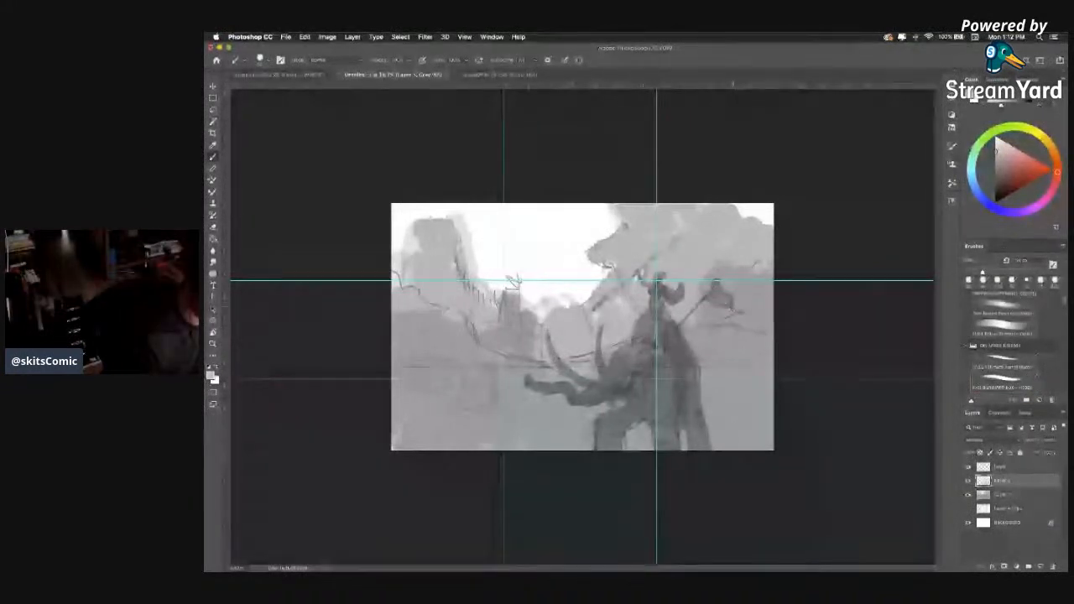
pyautogui.moveTo(731, 307); pyautogui.dragTo(721, 298)
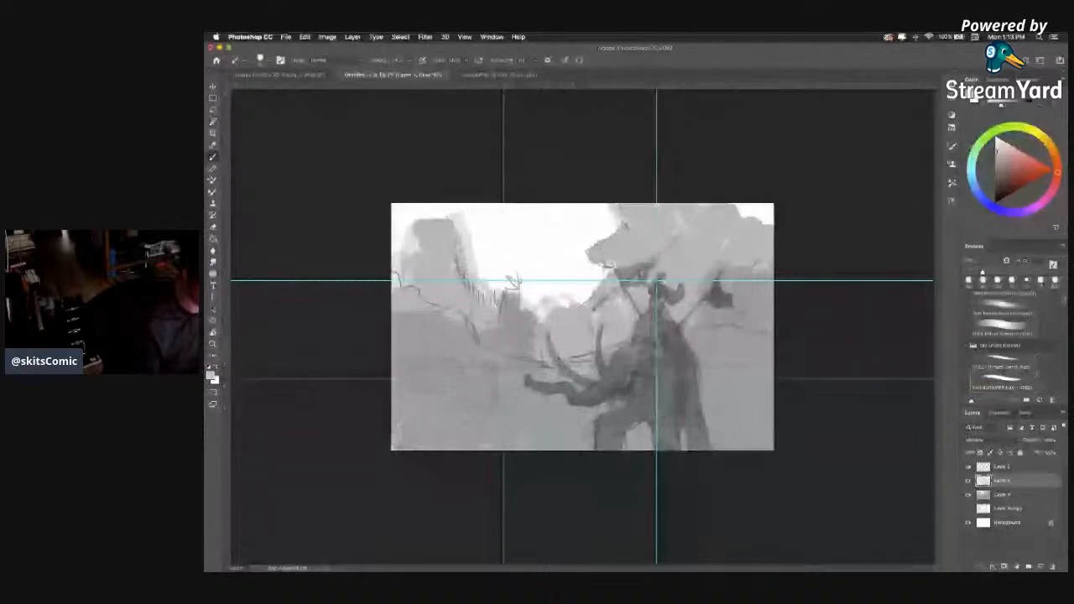
# Sketch branching strokes in the valley beside the elephant's trunk and outline a tall leaning form along the canvas's right edge.
pyautogui.moveTo(505, 394); pyautogui.dragTo(473, 411)
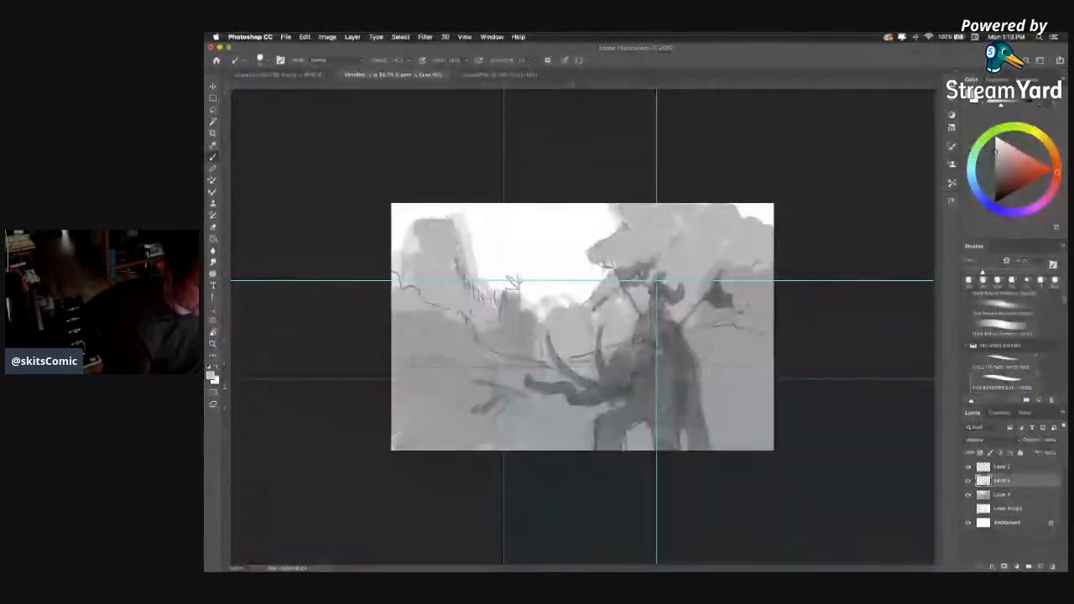
pyautogui.moveTo(740, 336); pyautogui.dragTo(736, 362)
pyautogui.moveTo(745, 307); pyautogui.dragTo(738, 337)
pyautogui.moveTo(759, 284); pyautogui.dragTo(762, 318)
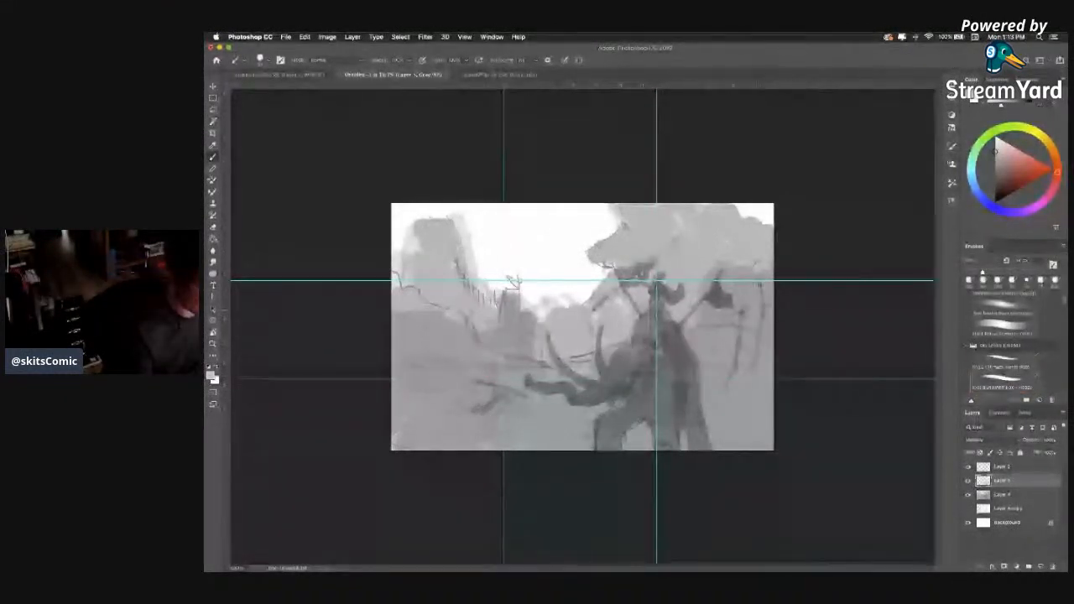
pyautogui.moveTo(736, 250); pyautogui.dragTo(762, 275)
pyautogui.moveTo(732, 205)
pyautogui.mouseDown()
pyautogui.moveTo(737, 249)
pyautogui.moveTo(762, 295)
pyautogui.mouseUp()
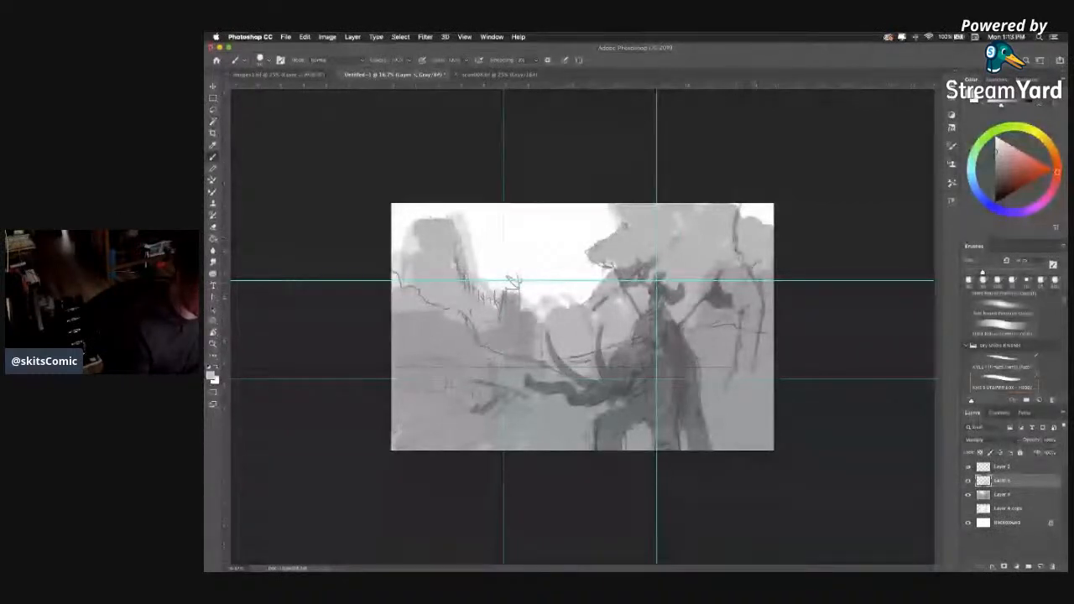
pyautogui.moveTo(749, 383); pyautogui.dragTo(737, 412)
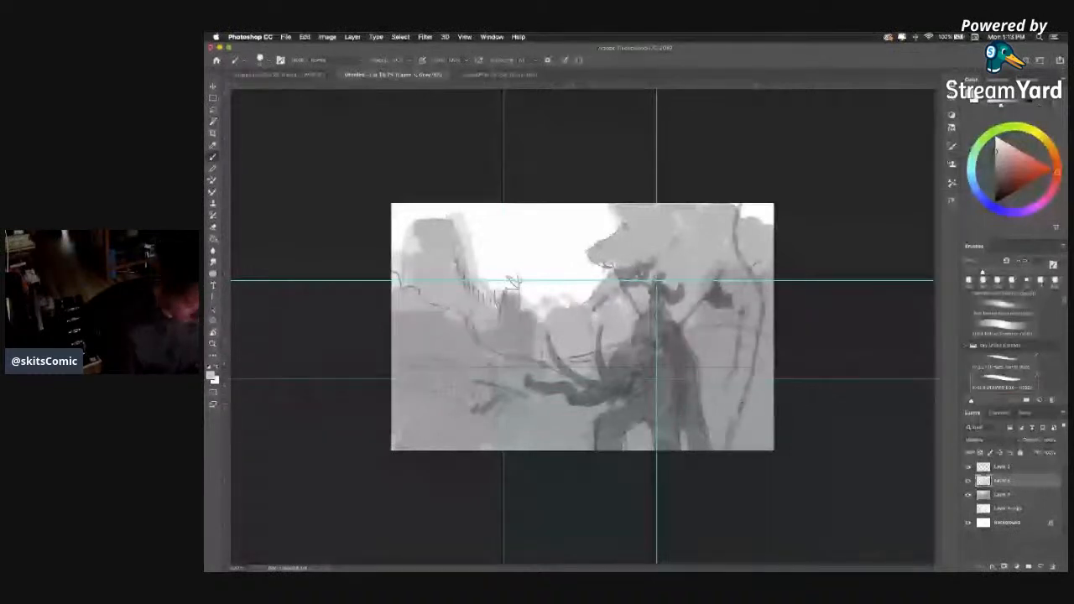
# Fill the tall right-edge form with dark grey and block in dark foreground mounds in the canvas's lower-left corner.
pyautogui.moveTo(743, 224)
pyautogui.mouseDown()
pyautogui.moveTo(742, 258)
pyautogui.moveTo(762, 272)
pyautogui.moveTo(766, 300)
pyautogui.moveTo(743, 450)
pyautogui.moveTo(755, 420)
pyautogui.mouseUp()
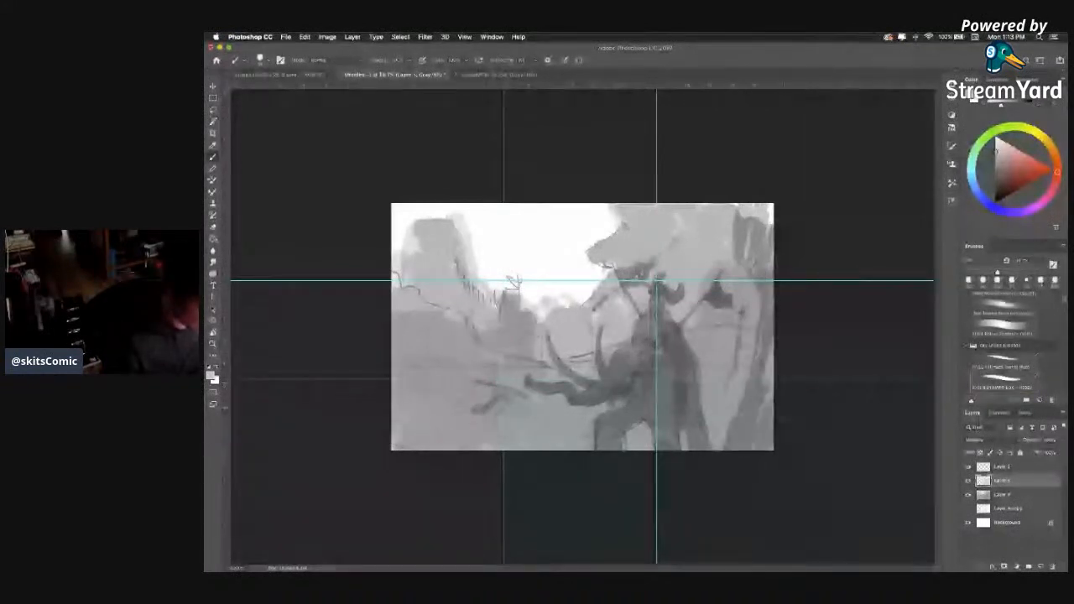
pyautogui.moveTo(766, 336); pyautogui.dragTo(763, 431)
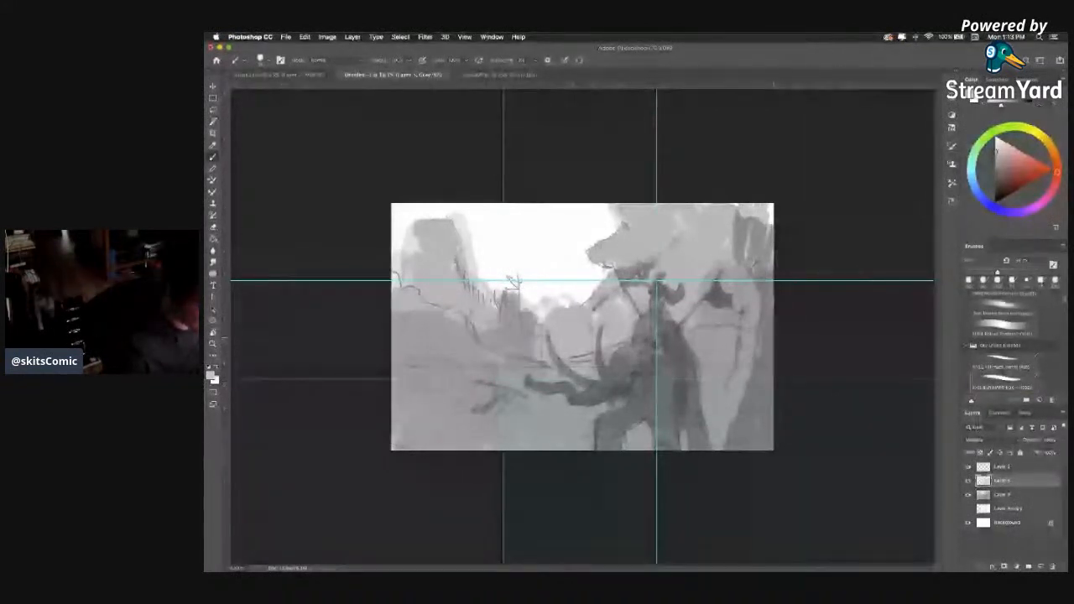
pyautogui.moveTo(771, 205); pyautogui.dragTo(763, 246)
pyautogui.moveTo(735, 207); pyautogui.dragTo(731, 263)
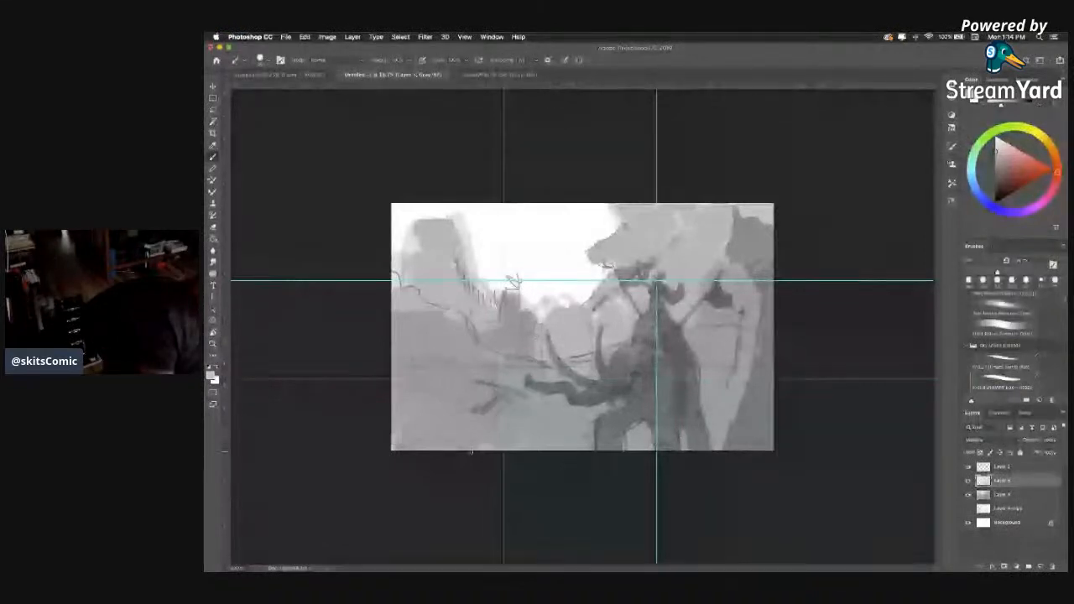
pyautogui.moveTo(458, 448)
pyautogui.mouseDown()
pyautogui.moveTo(484, 437)
pyautogui.moveTo(488, 452)
pyautogui.moveTo(473, 434)
pyautogui.moveTo(401, 450)
pyautogui.moveTo(498, 405)
pyautogui.moveTo(493, 391)
pyautogui.moveTo(508, 403)
pyautogui.moveTo(444, 451)
pyautogui.moveTo(419, 450)
pyautogui.mouseUp()
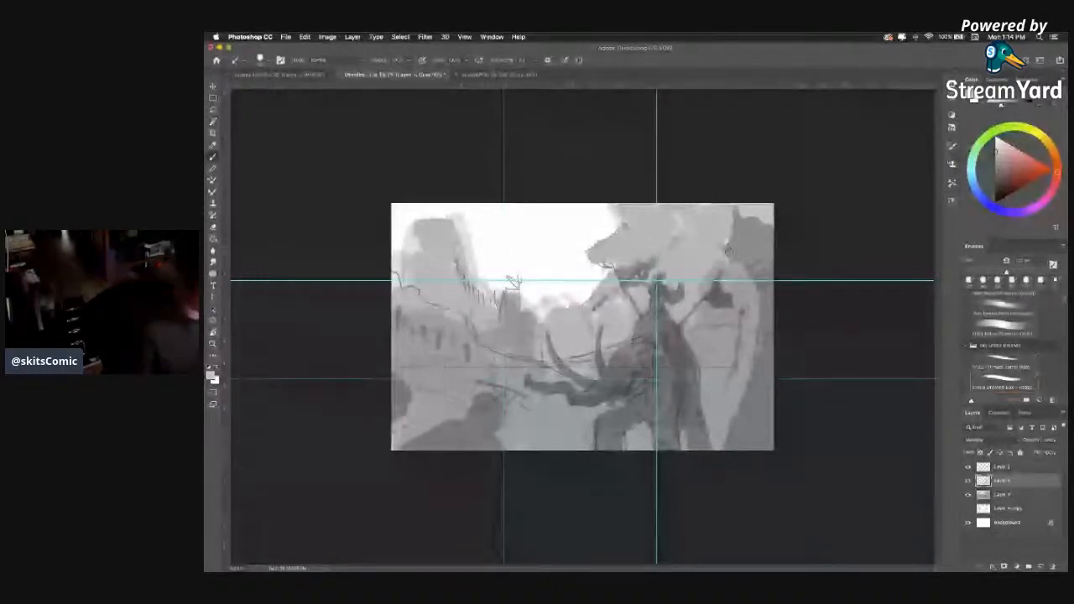
# Check the original elephant rider sketch and the sheet of architecture reference photos.
pyautogui.click(501, 75)
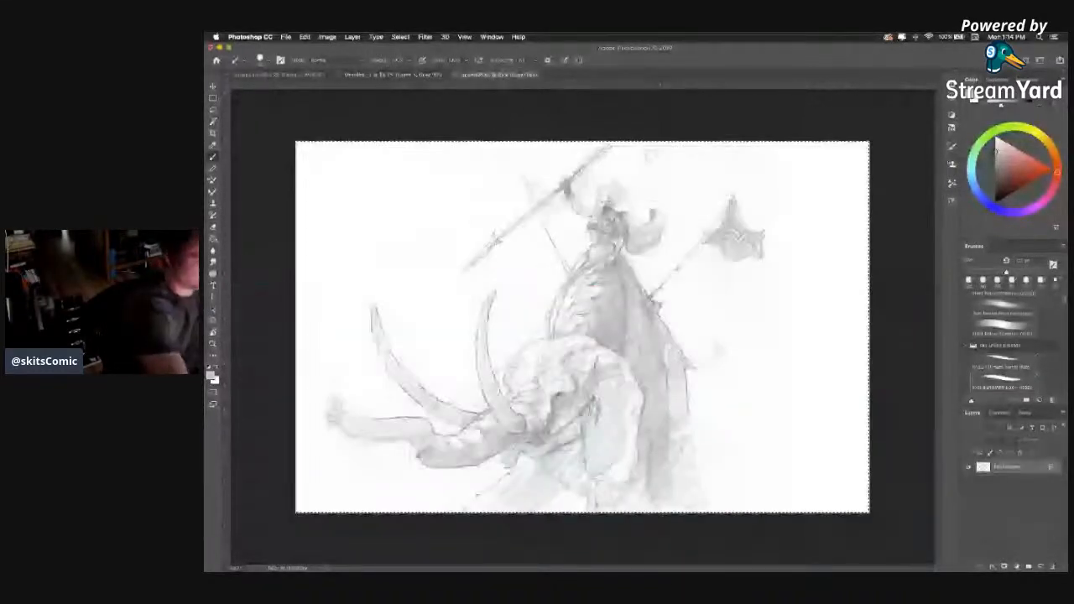
pyautogui.click(426, 76)
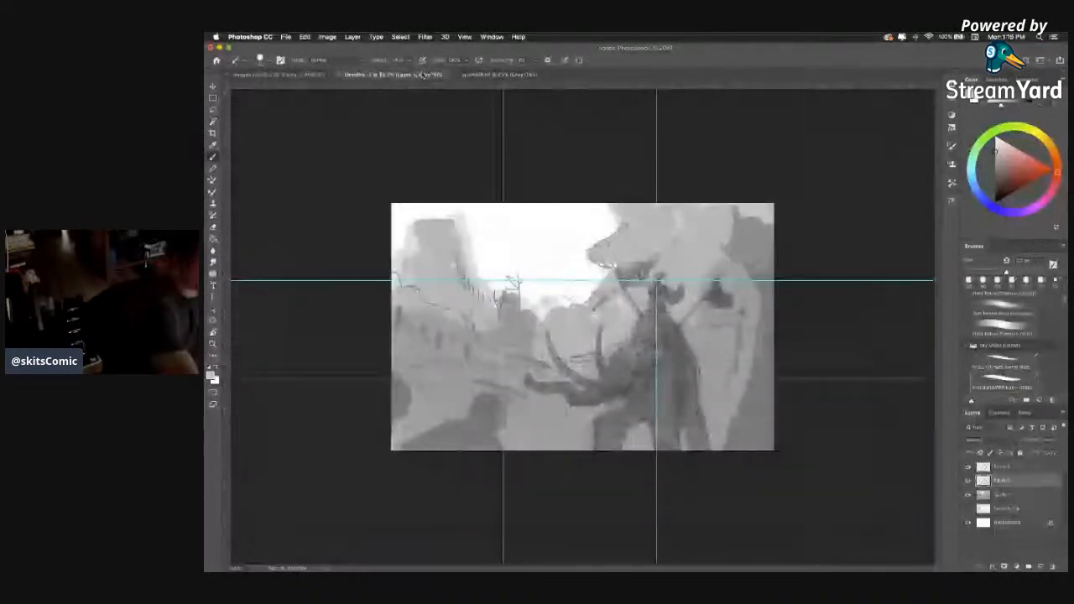
pyautogui.click(324, 75)
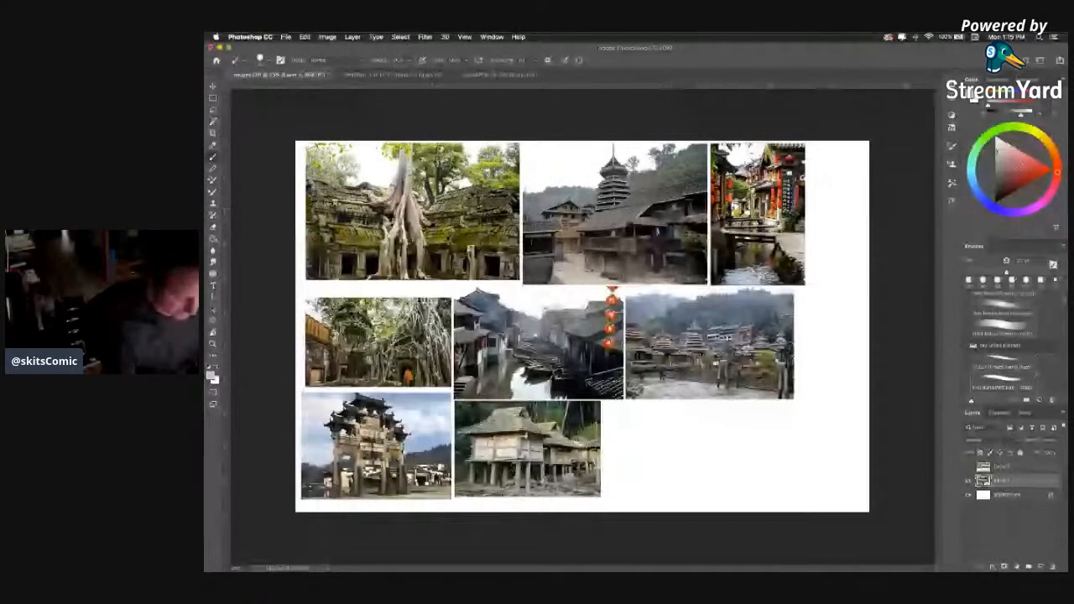
# Circle the stilt house and the mossy temple ruin in red on the reference sheet, and undo the marks.
pyautogui.click(1038, 161)
pyautogui.press('[')
pyautogui.press('[')
pyautogui.press('[')
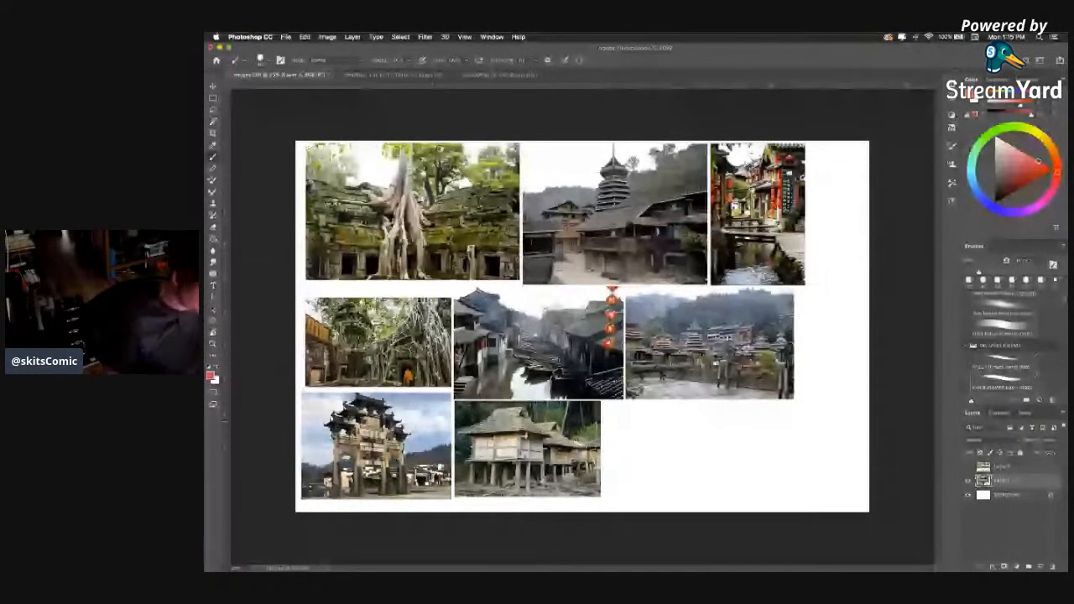
pyautogui.moveTo(599, 411); pyautogui.dragTo(587, 405)
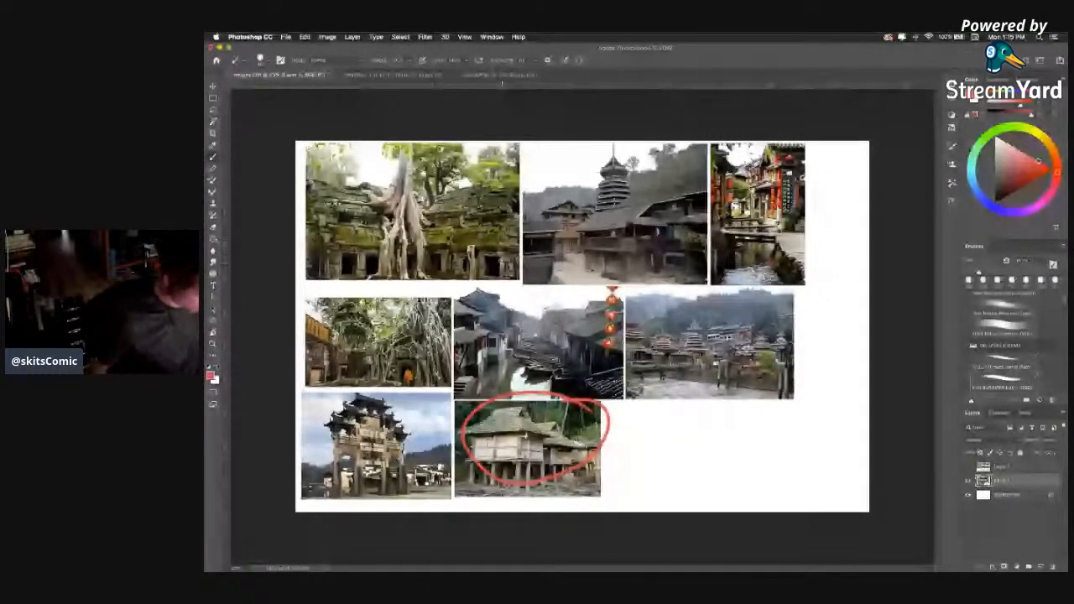
pyautogui.press('super+z')
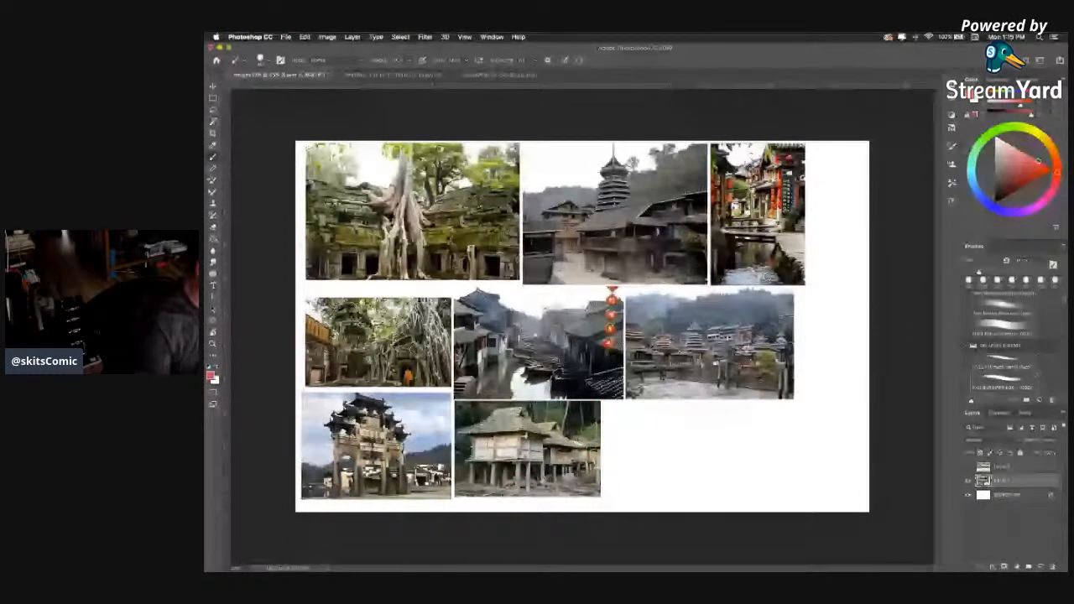
pyautogui.press('super+shift+z')
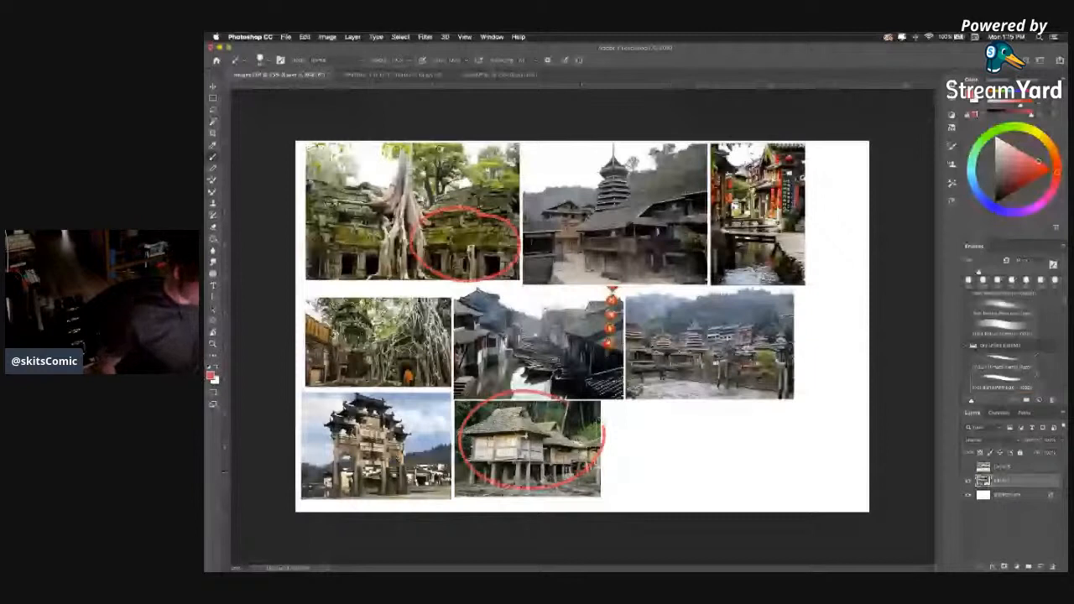
pyautogui.press('super+z')
pyautogui.press('super+z')
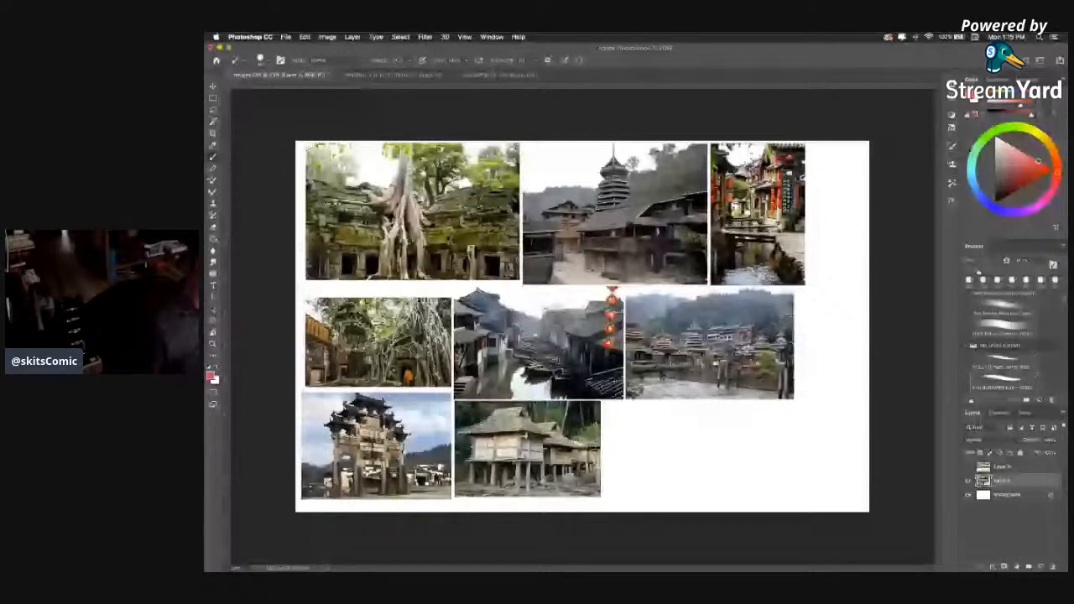
# Return to the scene document, undo the last few strokes and pick a mid grey painting colour.
pyautogui.hotkey('ctrl', 'Tab')
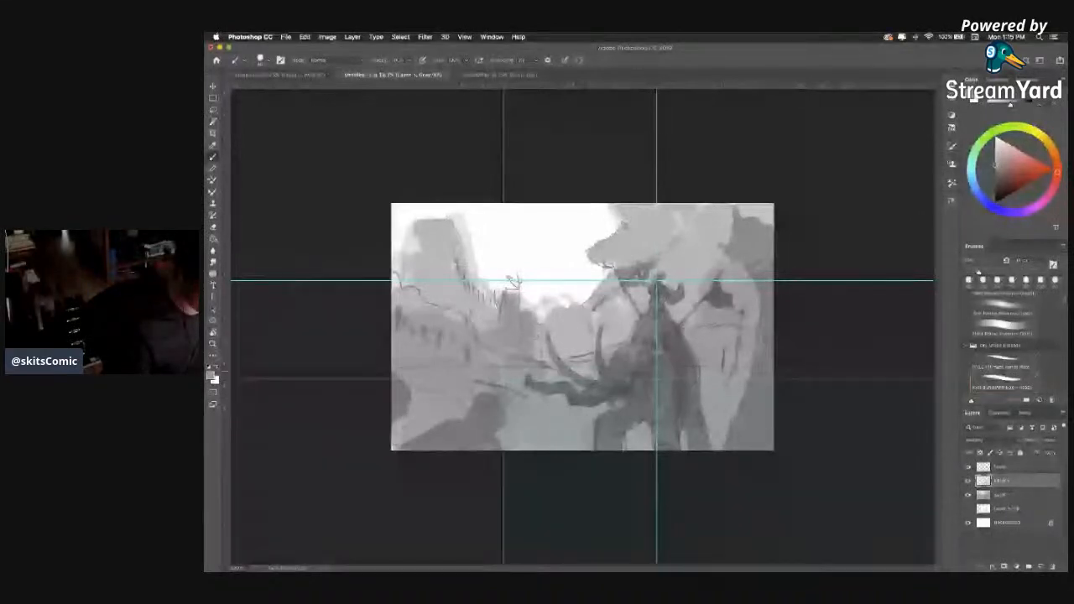
pyautogui.press('super+z')
pyautogui.press('super+z')
pyautogui.press('super+z')
pyautogui.click(995, 155)
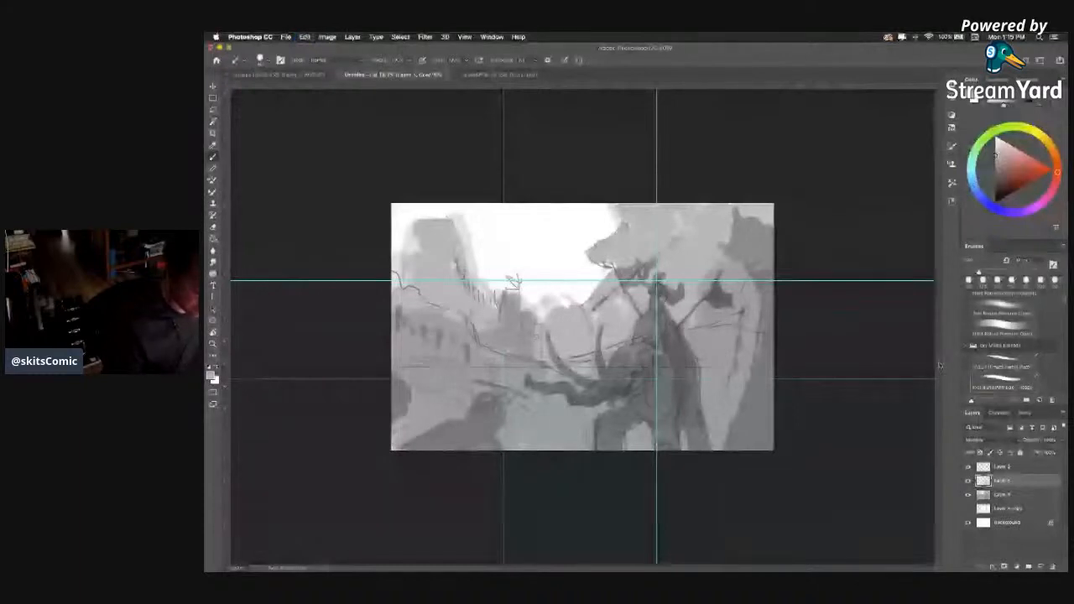
# Merge the shading layer into the sketch layer below and add a new Normal-mode layer above it.
pyautogui.rightClick(1022, 494)
pyautogui.click(993, 464)
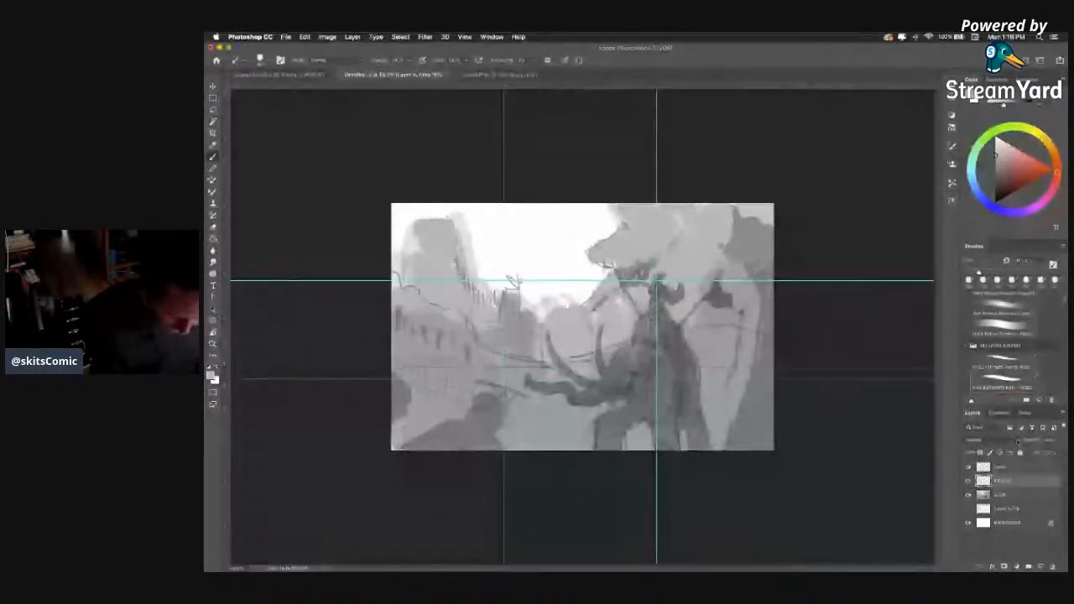
pyautogui.click(977, 440)
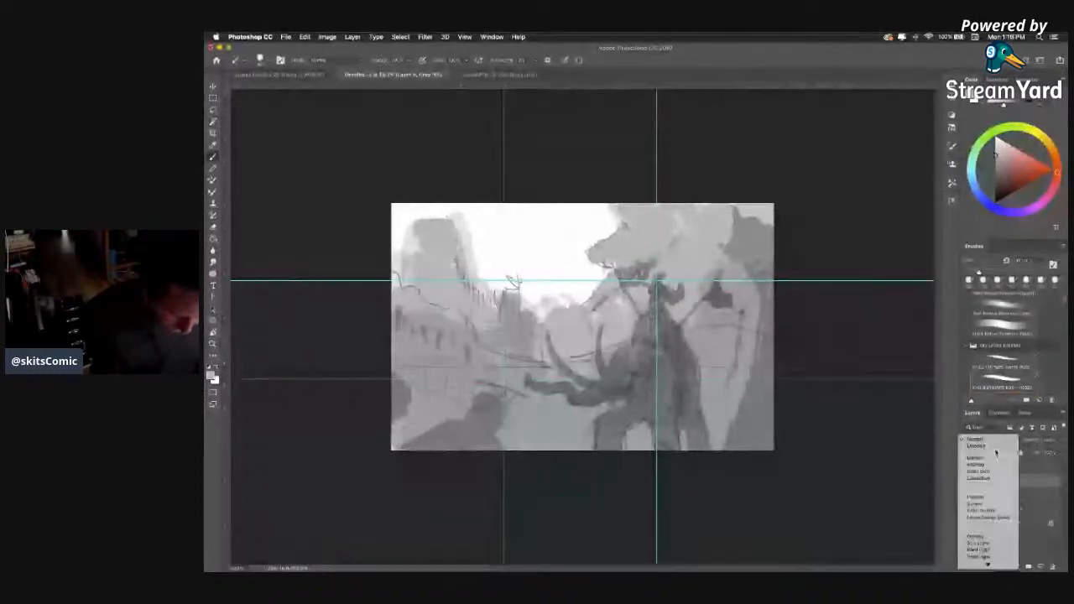
pyautogui.click(1051, 440)
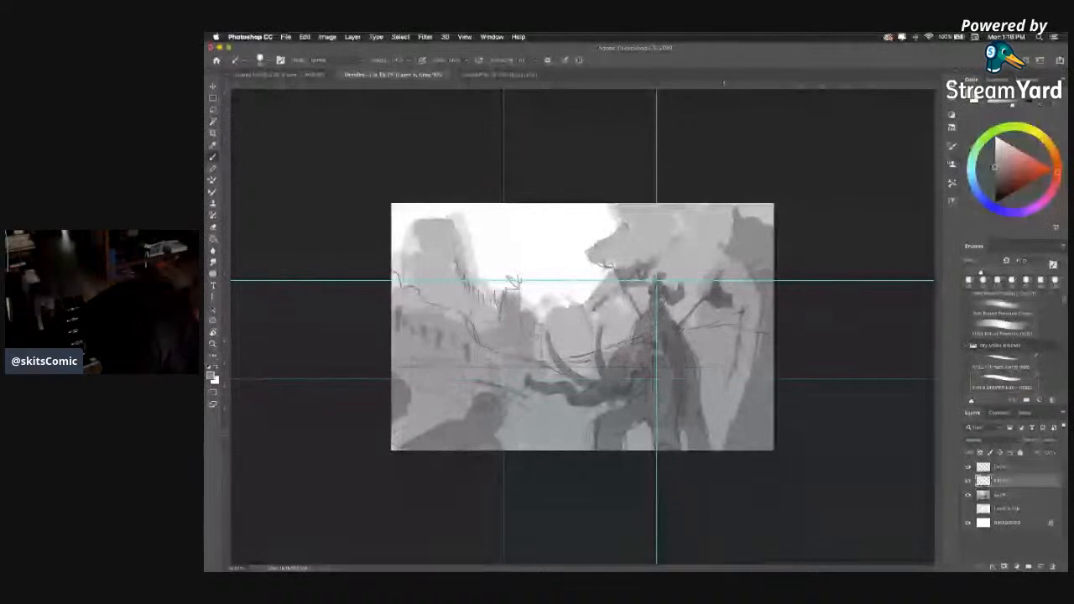
# Pick a darker grey and draw a diagonal contour line along the edge of the dark right-hand form.
pyautogui.click(996, 184)
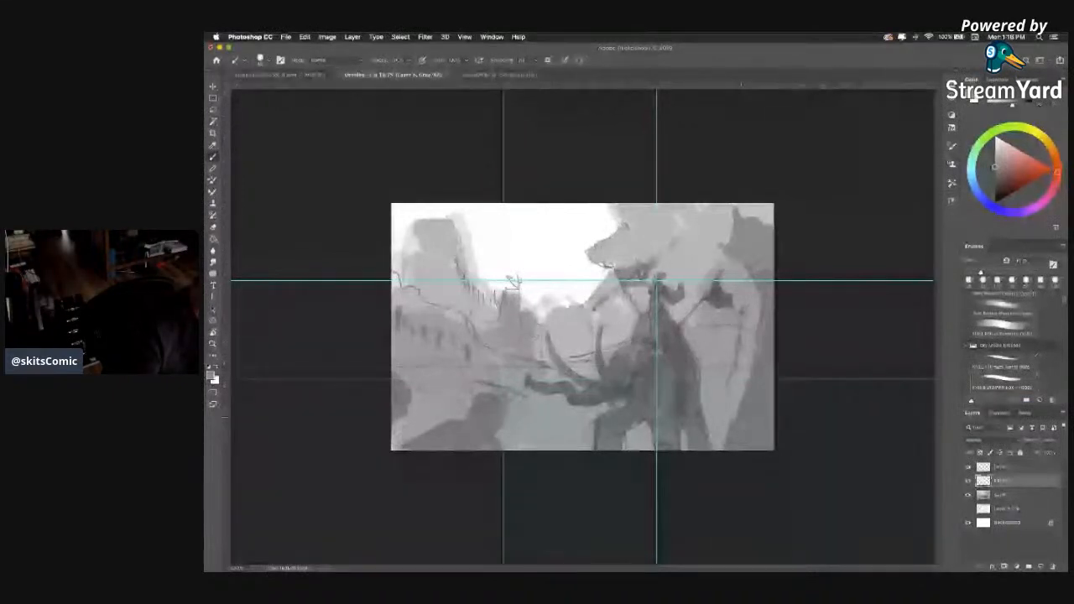
pyautogui.moveTo(744, 397); pyautogui.dragTo(726, 442)
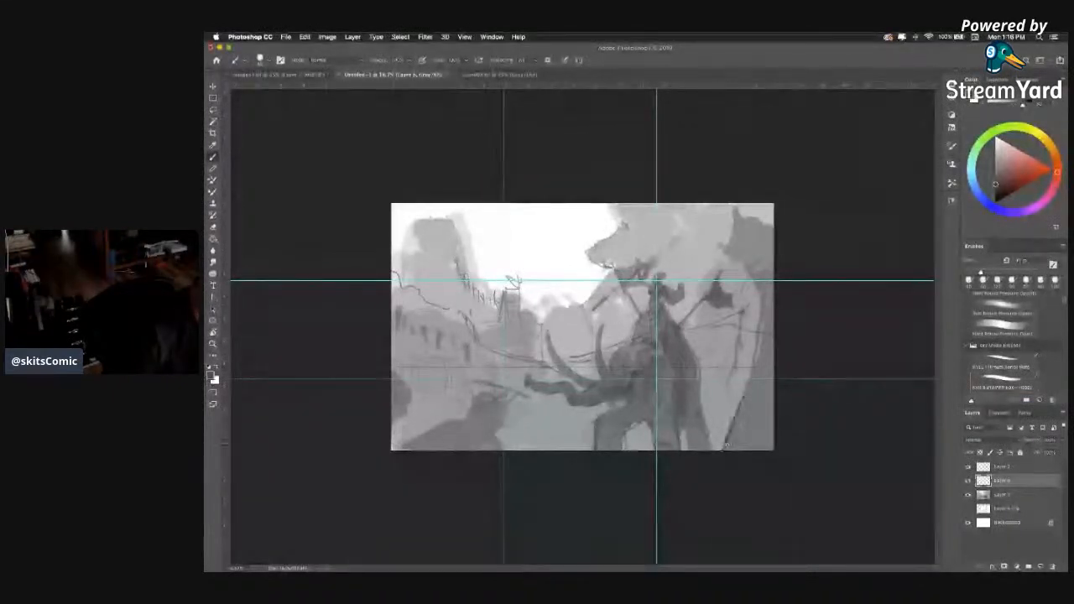
pyautogui.moveTo(727, 444); pyautogui.dragTo(772, 338)
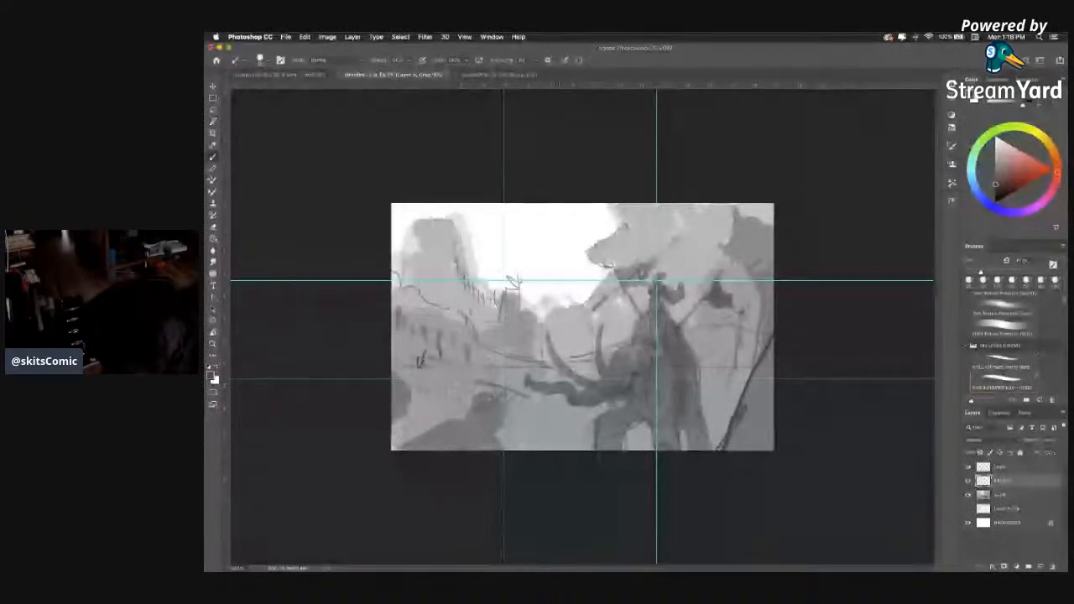
# Outline the lower-left foreground mounds and draw a dark contour line across the valley behind the tusks.
pyautogui.moveTo(475, 395); pyautogui.dragTo(507, 418)
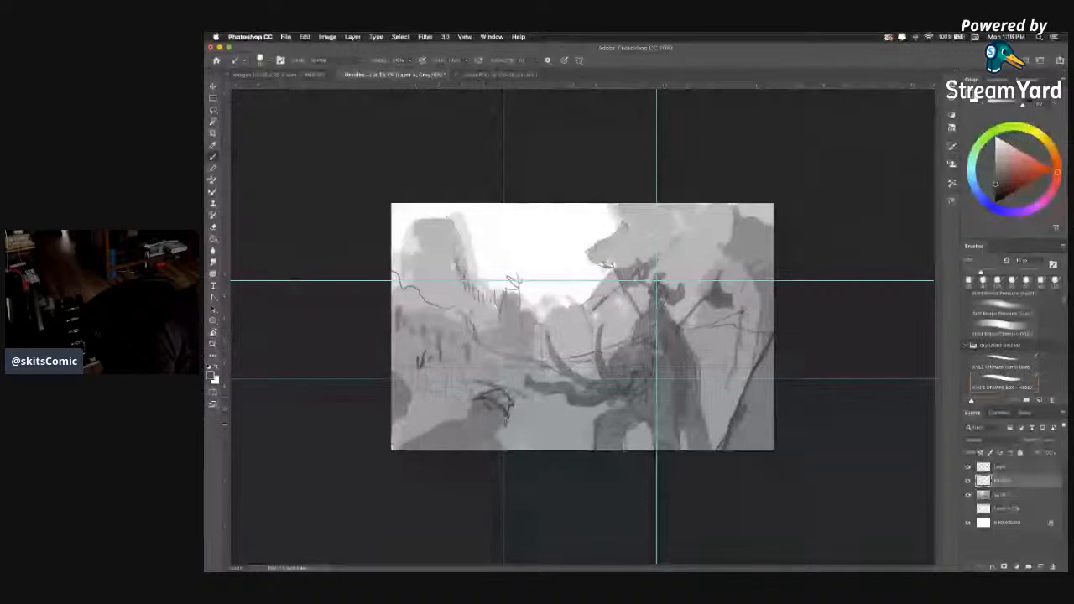
pyautogui.moveTo(462, 421); pyautogui.dragTo(508, 449)
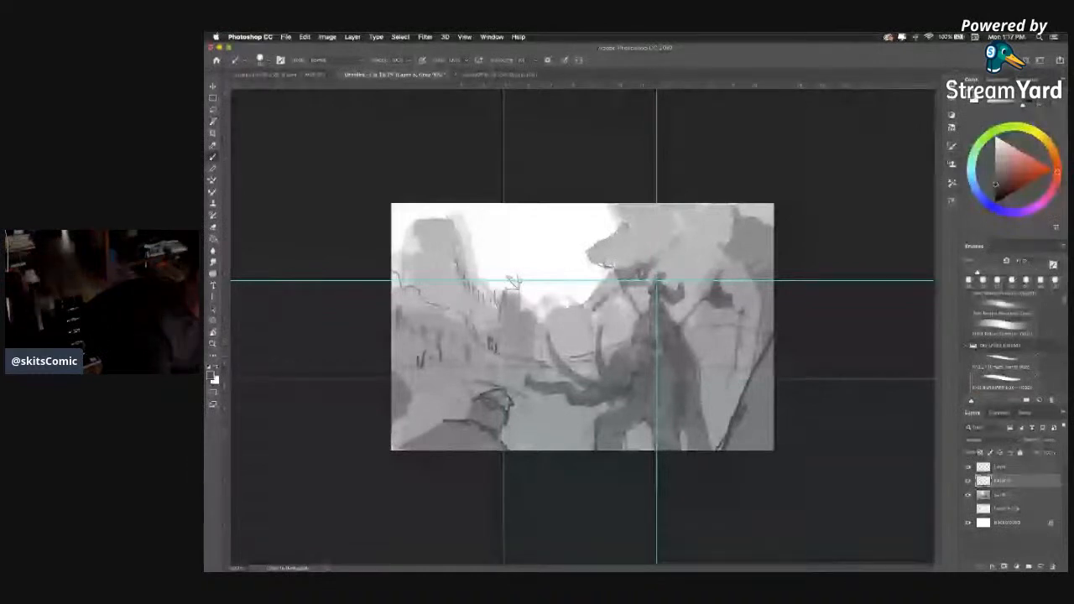
pyautogui.moveTo(528, 361); pyautogui.dragTo(557, 363)
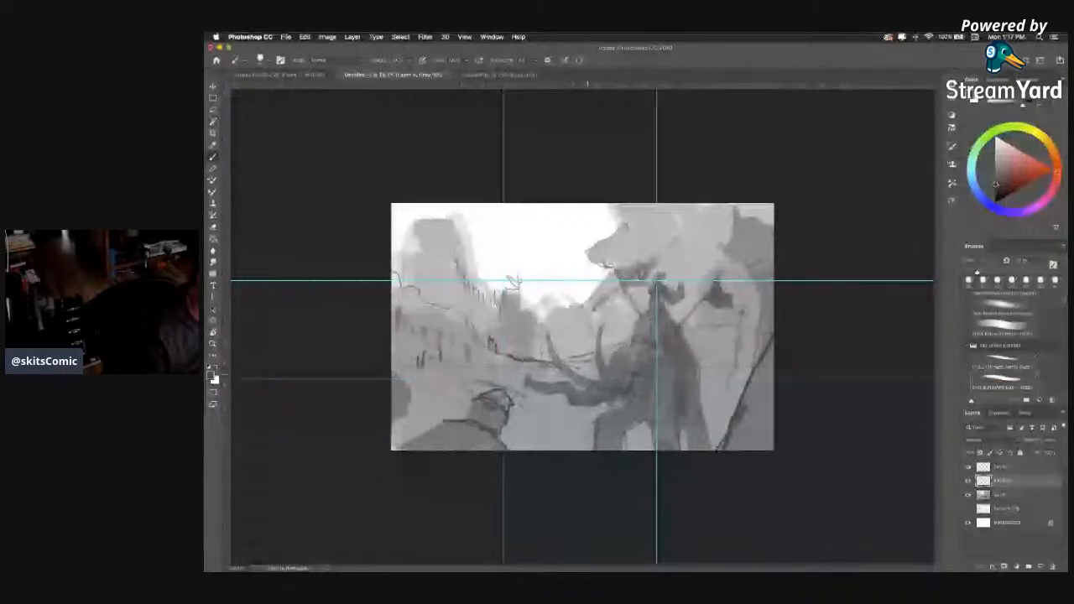
# Add small dark post marks on the valley's far ridge and try a small structure beside the dark right-hand form.
pyautogui.moveTo(534, 315)
pyautogui.mouseDown()
pyautogui.moveTo(538, 334)
pyautogui.moveTo(543, 320)
pyautogui.mouseUp()
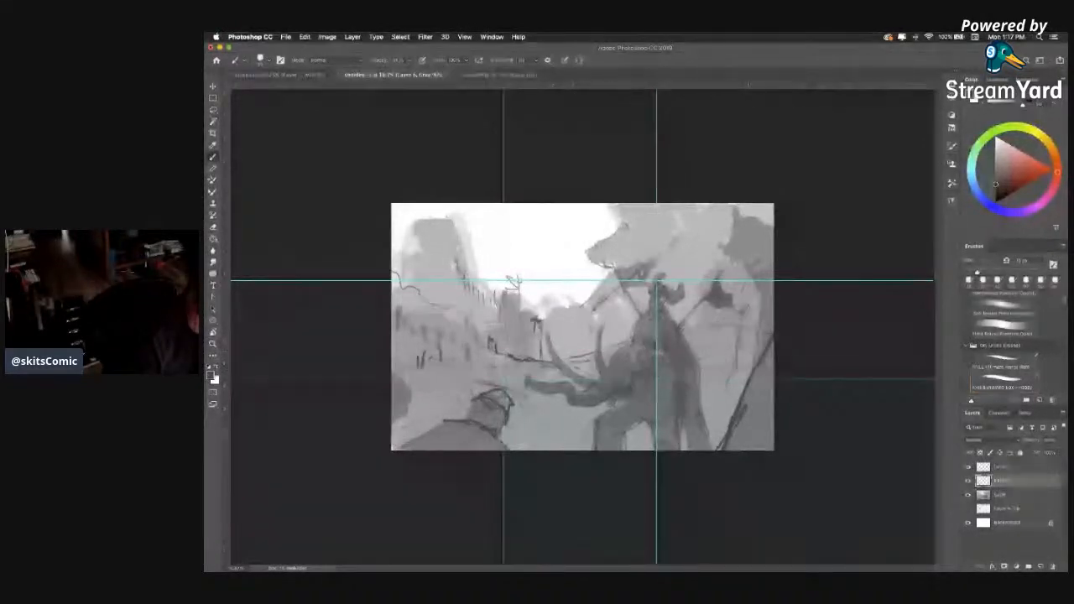
pyautogui.moveTo(746, 288); pyautogui.dragTo(743, 317)
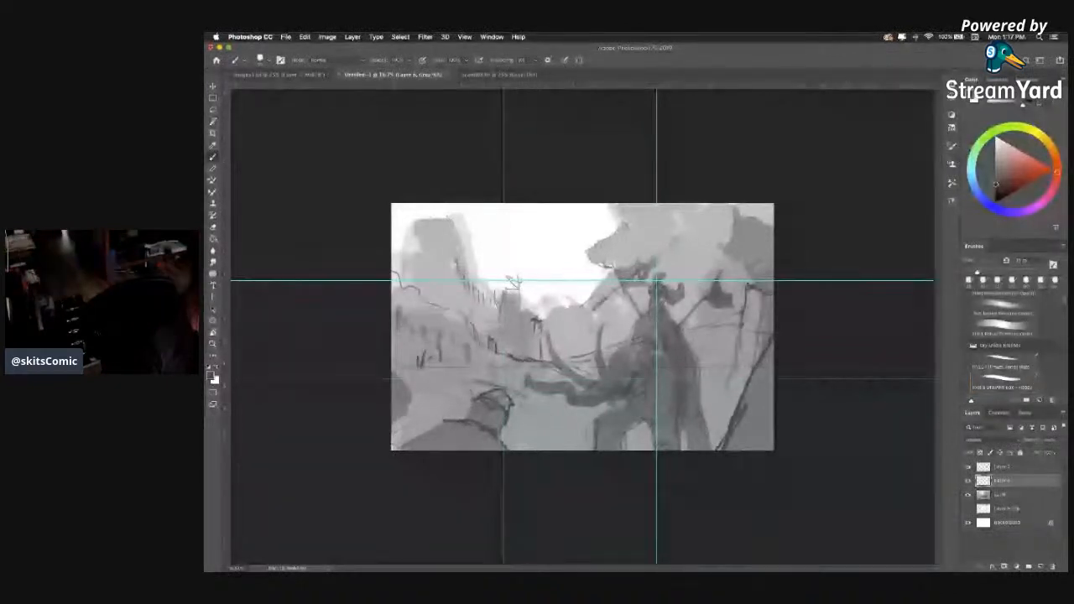
pyautogui.moveTo(752, 290); pyautogui.dragTo(750, 322)
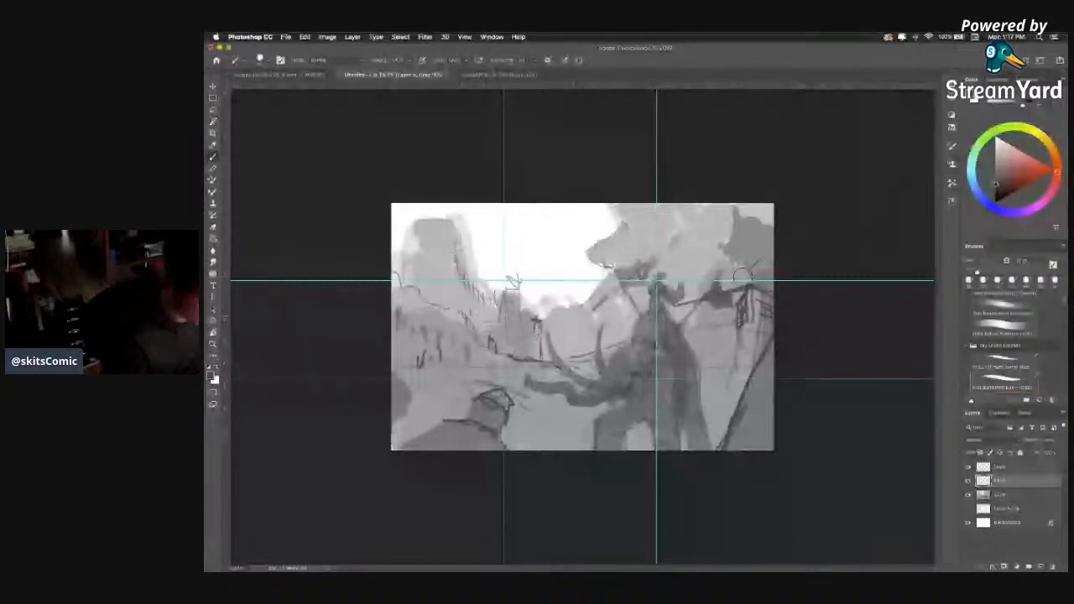
pyautogui.moveTo(730, 282); pyautogui.dragTo(759, 323)
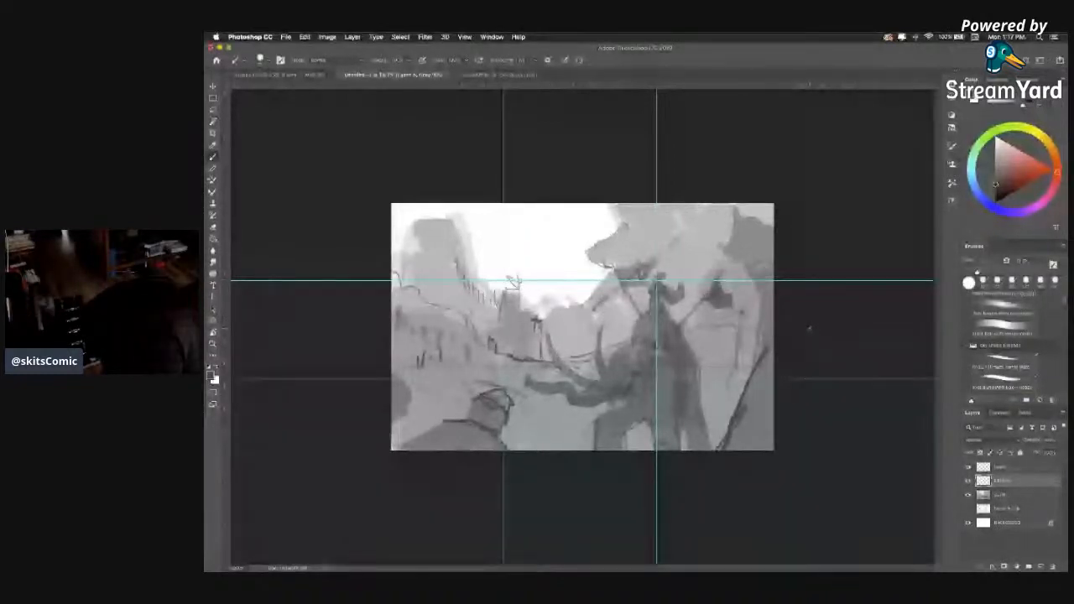
# Try sketching a large gabled building with posts and long roof lines on the left hillside behind the foreground mounds.
pyautogui.click(1003, 382)
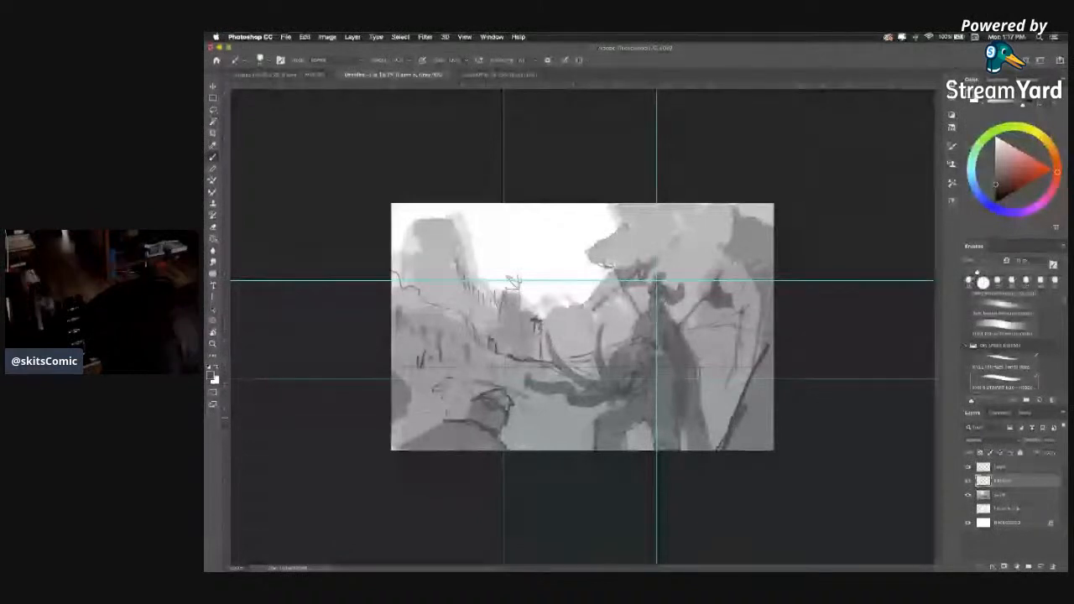
pyautogui.moveTo(448, 380); pyautogui.dragTo(446, 415)
pyautogui.moveTo(424, 409); pyautogui.dragTo(444, 411)
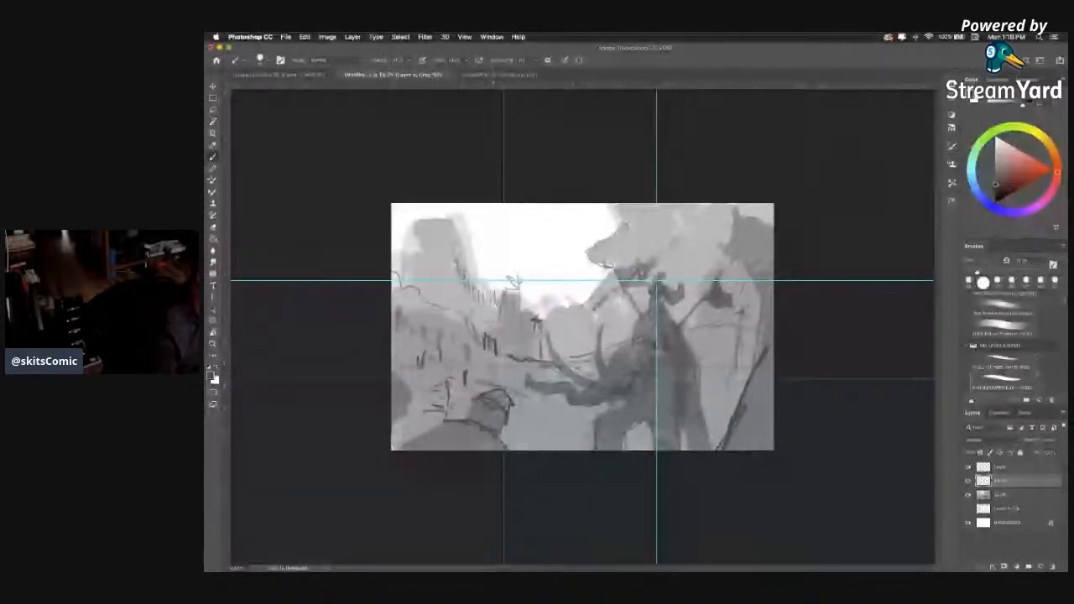
pyautogui.moveTo(447, 385); pyautogui.dragTo(480, 355)
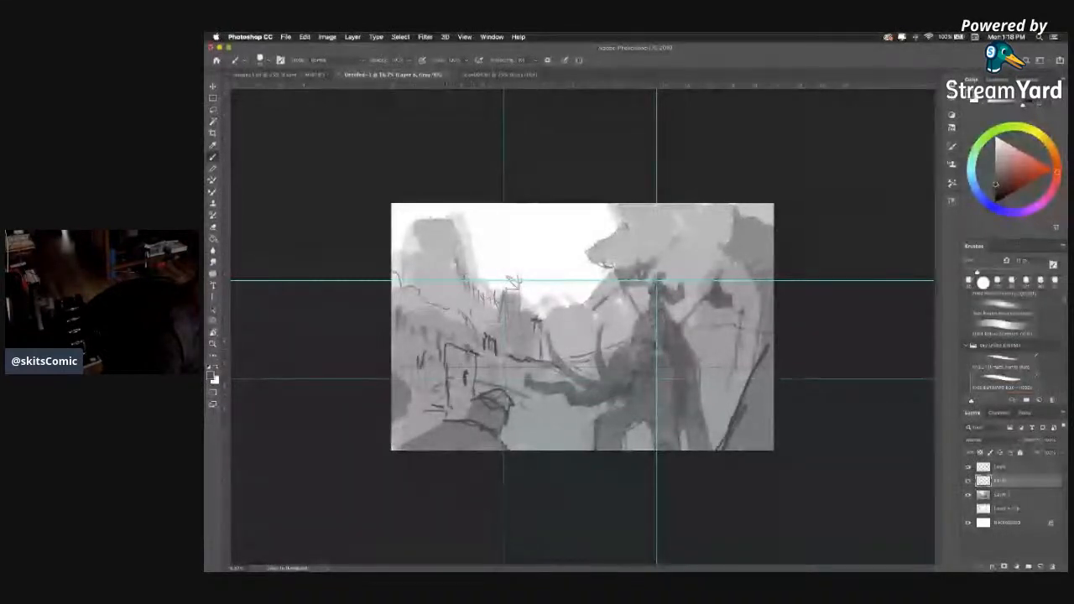
pyautogui.moveTo(451, 339); pyautogui.dragTo(403, 356)
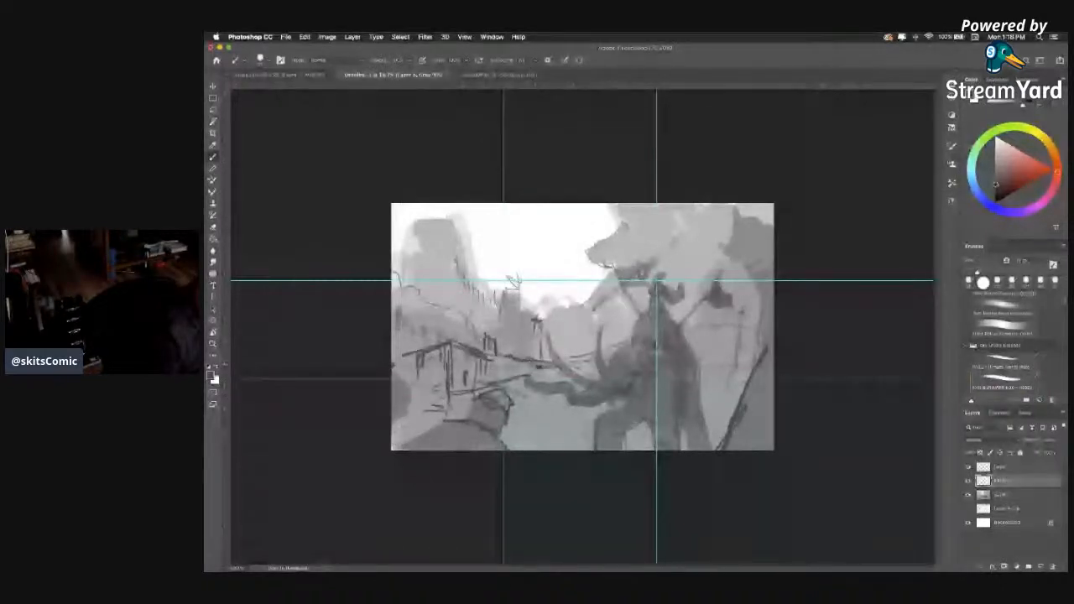
pyautogui.moveTo(456, 352); pyautogui.dragTo(543, 367)
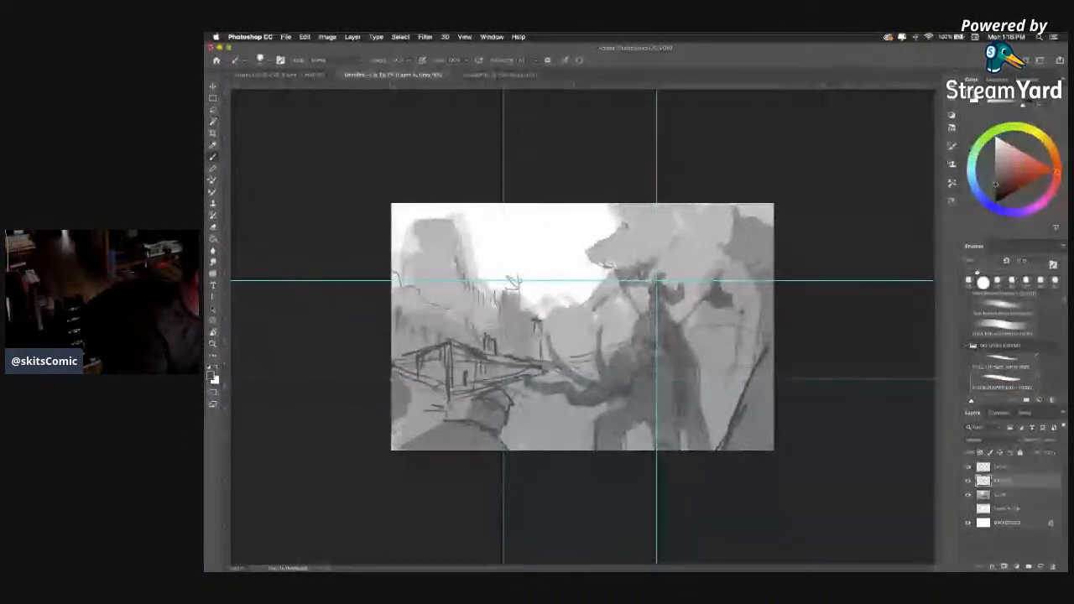
# Undo the building strokes on the left hillside one after another.
pyautogui.press('super+z')
pyautogui.press('super+z')
pyautogui.press('super+z')
pyautogui.press('super+z')
pyautogui.press('super+z')
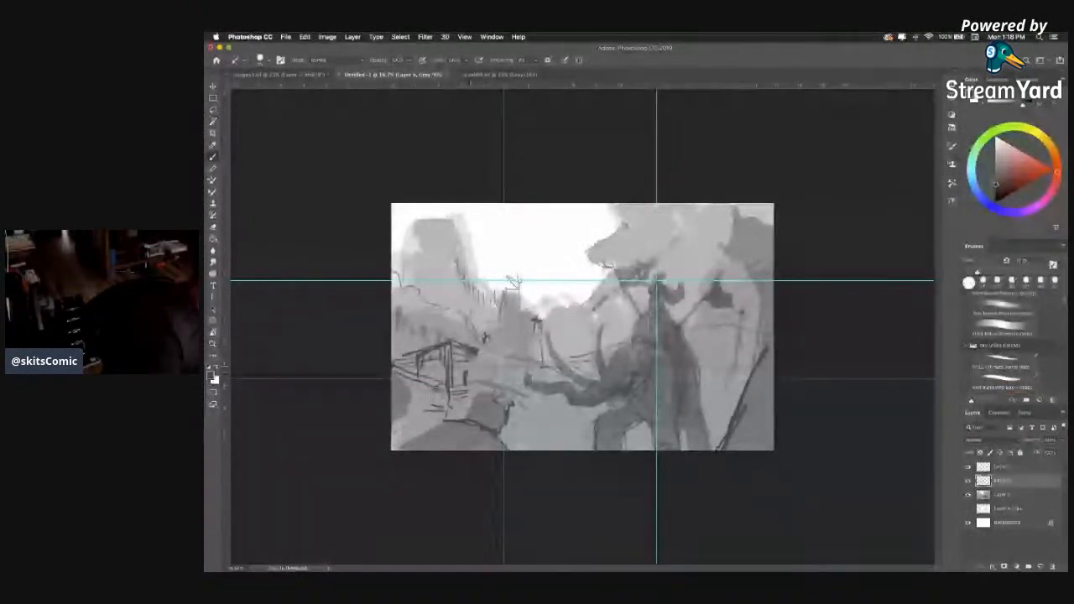
pyautogui.press('super+z')
pyautogui.press('super+z')
pyautogui.press('super+z')
pyautogui.press('super+z')
pyautogui.press('super+z')
pyautogui.press('super+z')
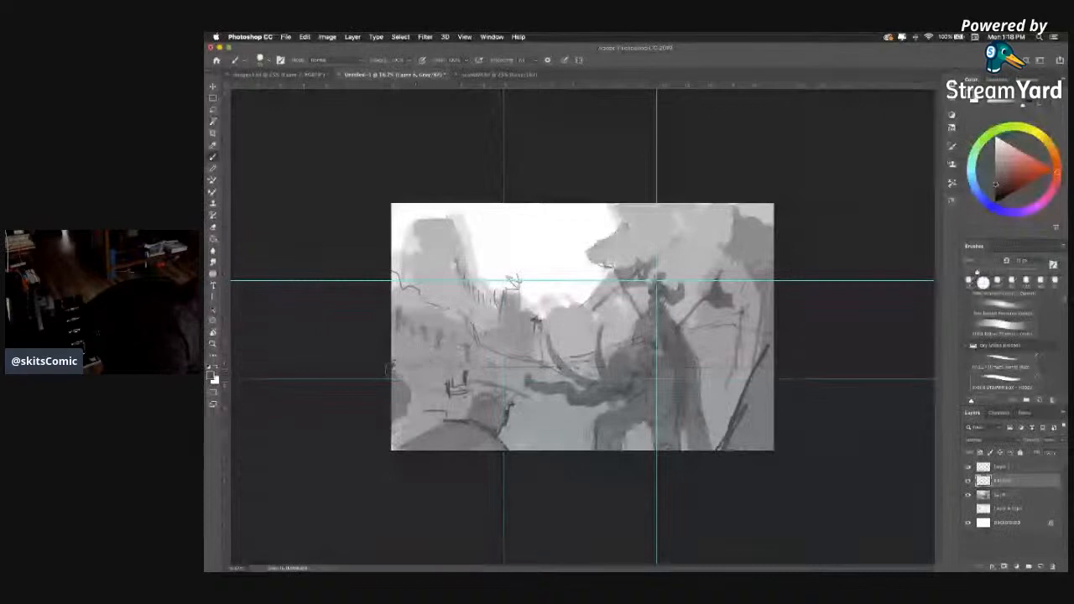
pyautogui.press('super+z')
pyautogui.press('super+z')
pyautogui.press('super+z')
pyautogui.press('super+z')
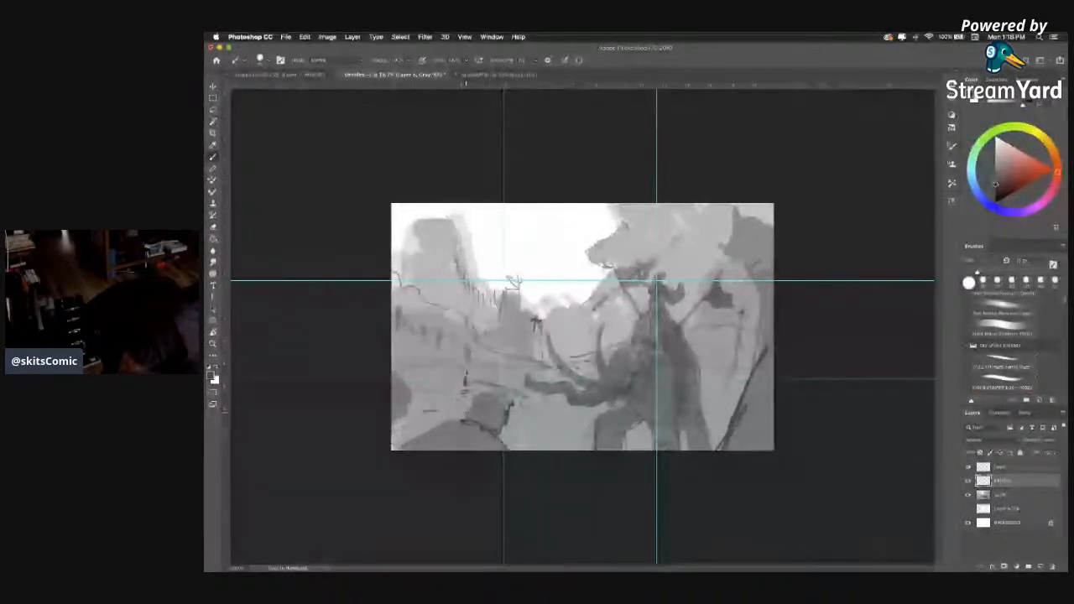
pyautogui.press('super+z')
pyautogui.press('super+z')
pyautogui.press('super+z')
pyautogui.press('super+z')
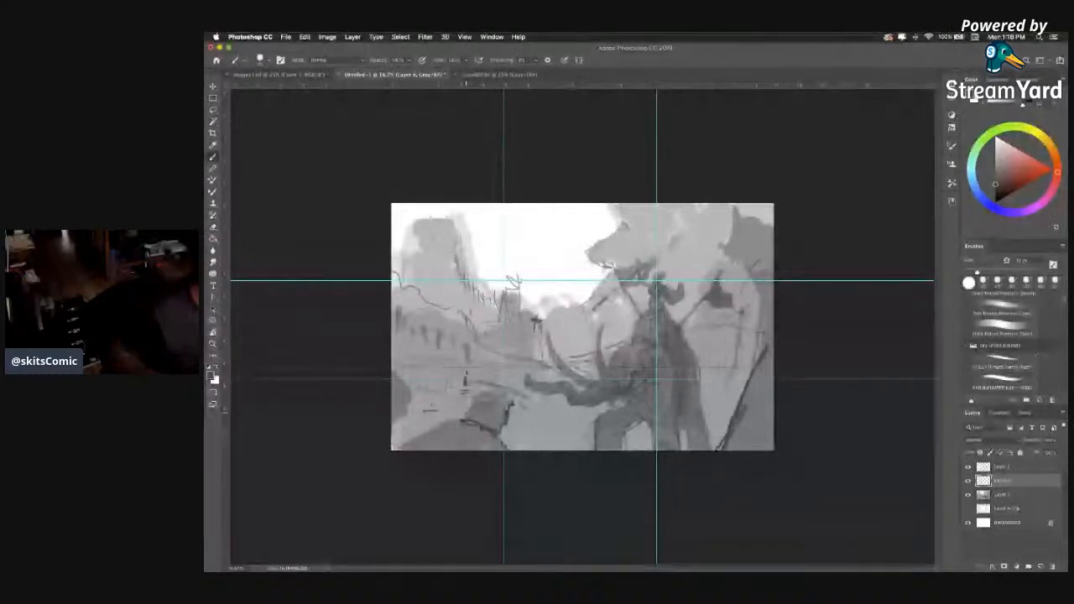
pyautogui.press('super+z')
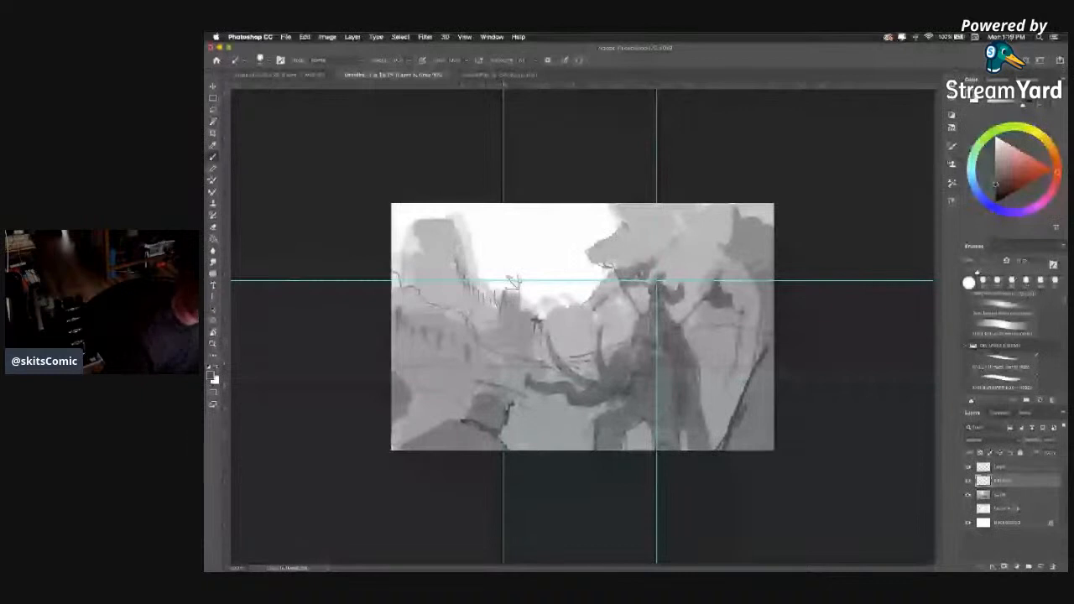
# Choose a sketching brush preset and outline the lower-left foreground figure's rounded head and sloping shoulder in dark grey.
pyautogui.click(1003, 380)
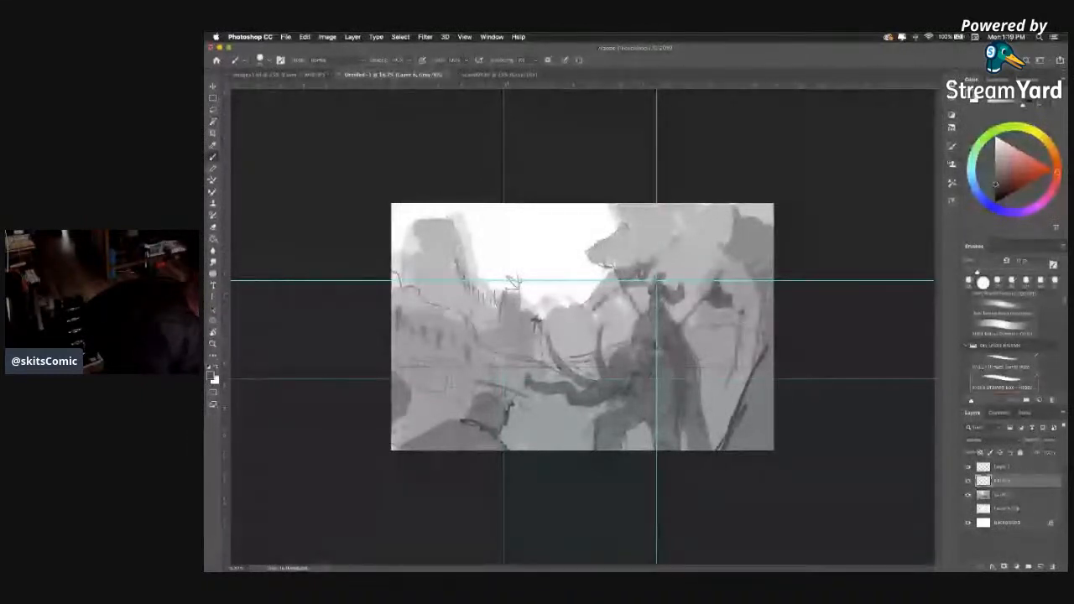
pyautogui.moveTo(494, 386); pyautogui.dragTo(461, 416)
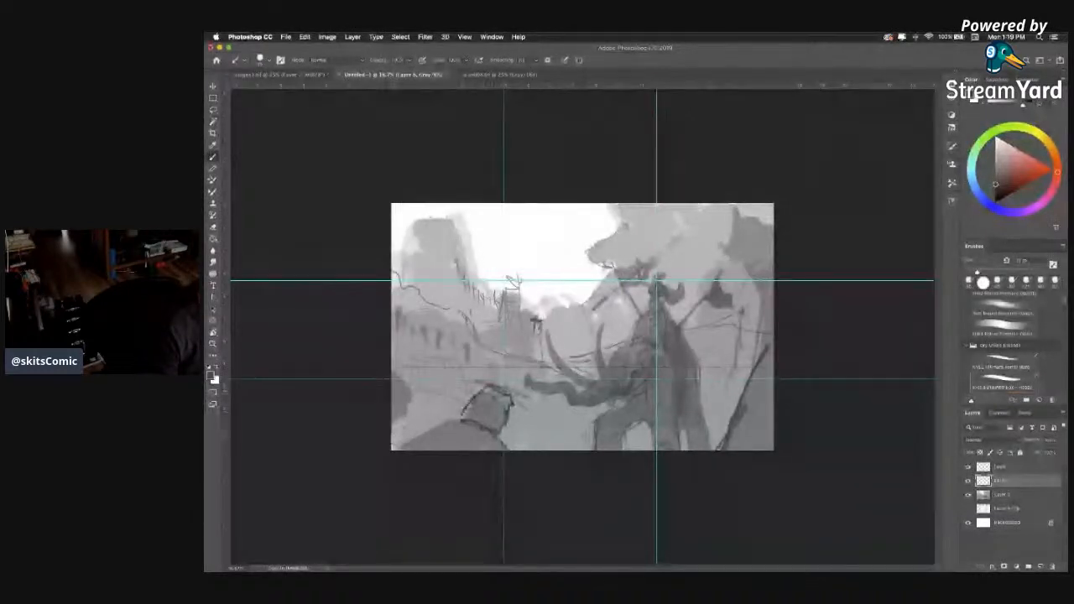
pyautogui.moveTo(468, 419)
pyautogui.mouseDown()
pyautogui.moveTo(444, 417)
pyautogui.moveTo(392, 445)
pyautogui.mouseUp()
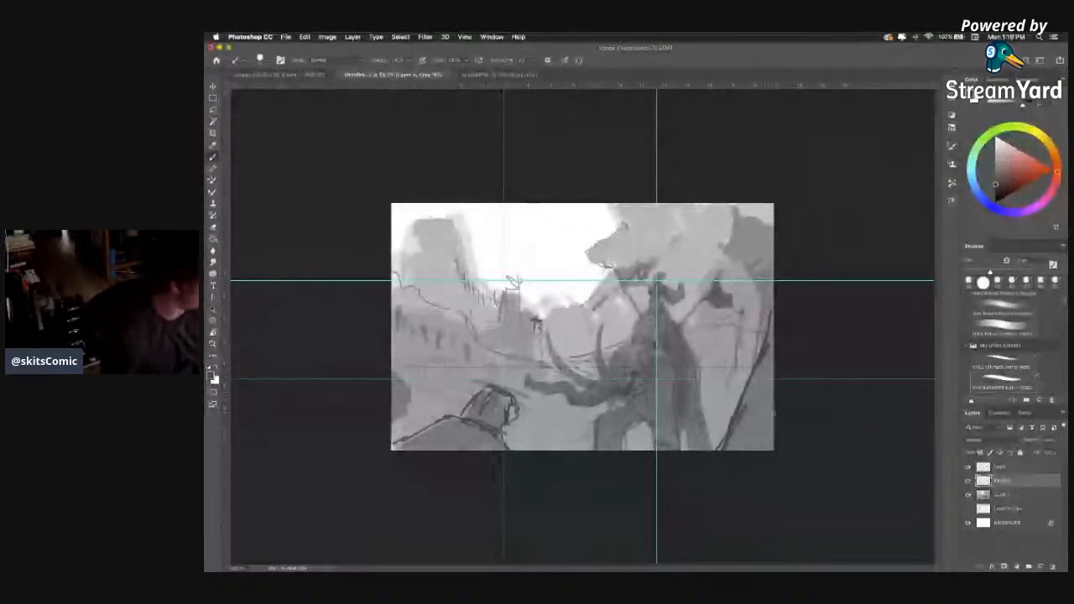
# Thicken the right-hand form's diagonal contour and extend it upward into an angular outline near the canvas's upper corner.
pyautogui.moveTo(754, 379); pyautogui.dragTo(718, 450)
pyautogui.moveTo(741, 406)
pyautogui.mouseDown()
pyautogui.moveTo(765, 352)
pyautogui.moveTo(755, 357)
pyautogui.moveTo(764, 289)
pyautogui.mouseUp()
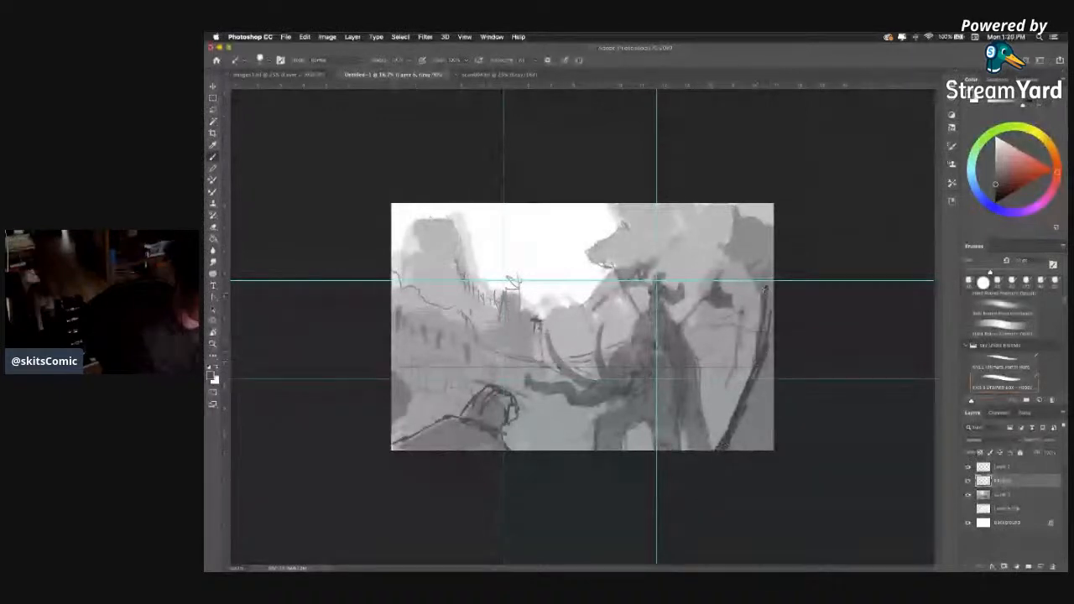
pyautogui.moveTo(763, 290)
pyautogui.mouseDown()
pyautogui.moveTo(723, 244)
pyautogui.moveTo(733, 210)
pyautogui.moveTo(771, 215)
pyautogui.mouseUp()
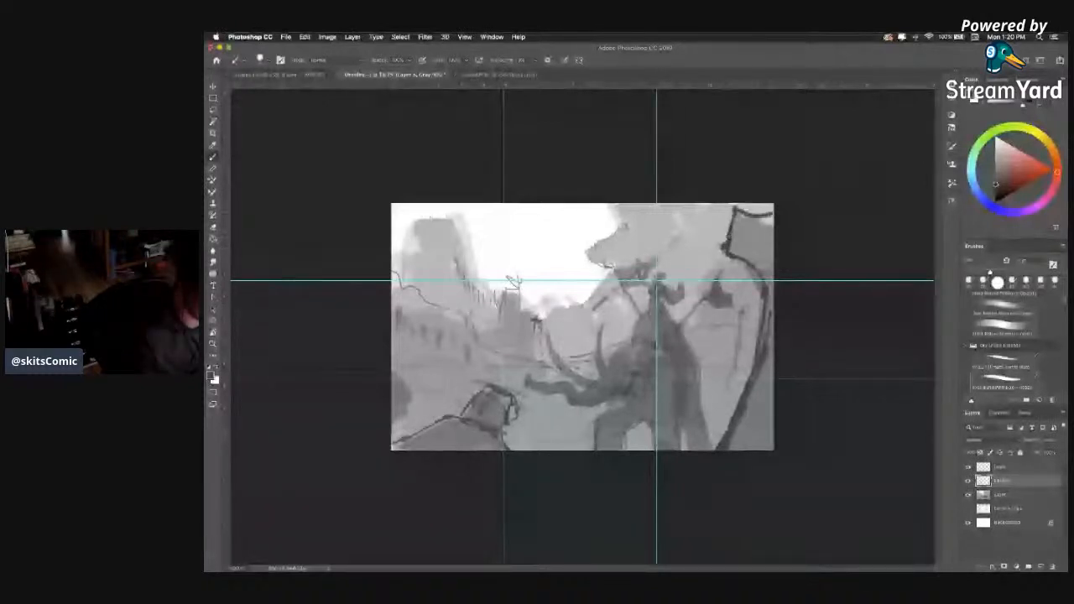
# Hatch the upper block of the right-hand foreground form with dark slanted strokes.
pyautogui.moveTo(743, 209); pyautogui.dragTo(733, 248)
pyautogui.moveTo(753, 211); pyautogui.dragTo(743, 254)
pyautogui.moveTo(762, 213); pyautogui.dragTo(753, 258)
pyautogui.moveTo(772, 216); pyautogui.dragTo(762, 266)
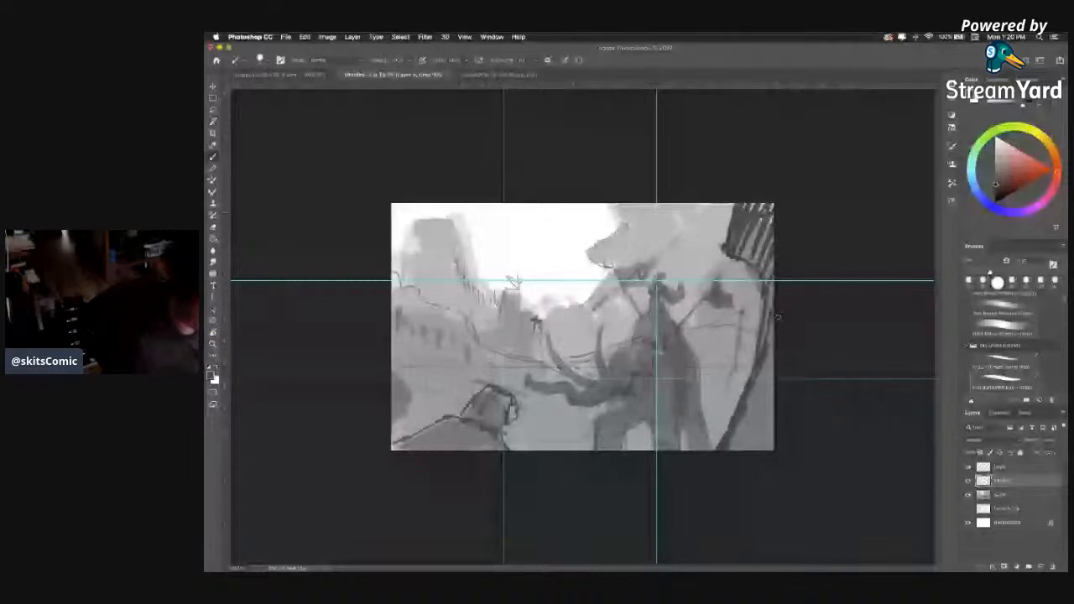
# Fill the lower part of the right-hand foreground form with dense dark hatching and widen its base toward the elephant.
pyautogui.moveTo(775, 319); pyautogui.dragTo(728, 448)
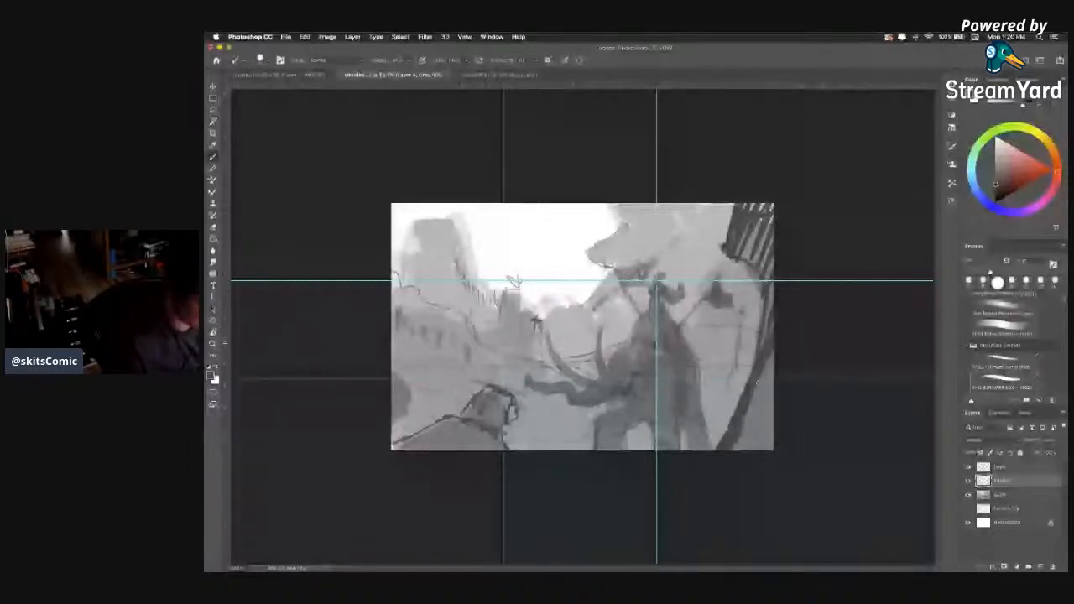
pyautogui.moveTo(773, 353); pyautogui.dragTo(734, 450)
pyautogui.moveTo(745, 374); pyautogui.dragTo(715, 418)
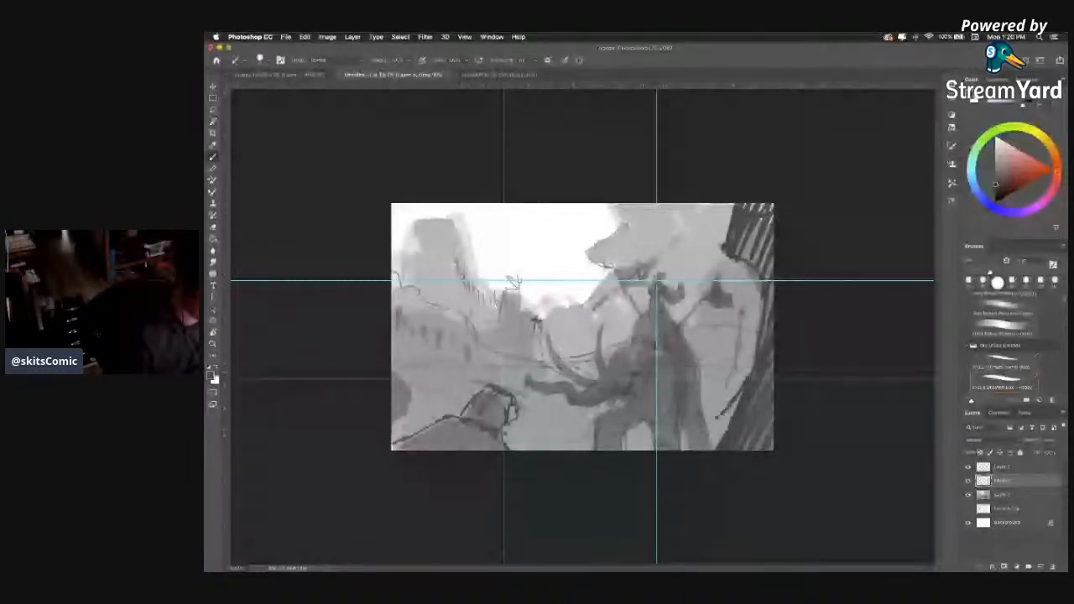
pyautogui.moveTo(720, 429); pyautogui.dragTo(703, 449)
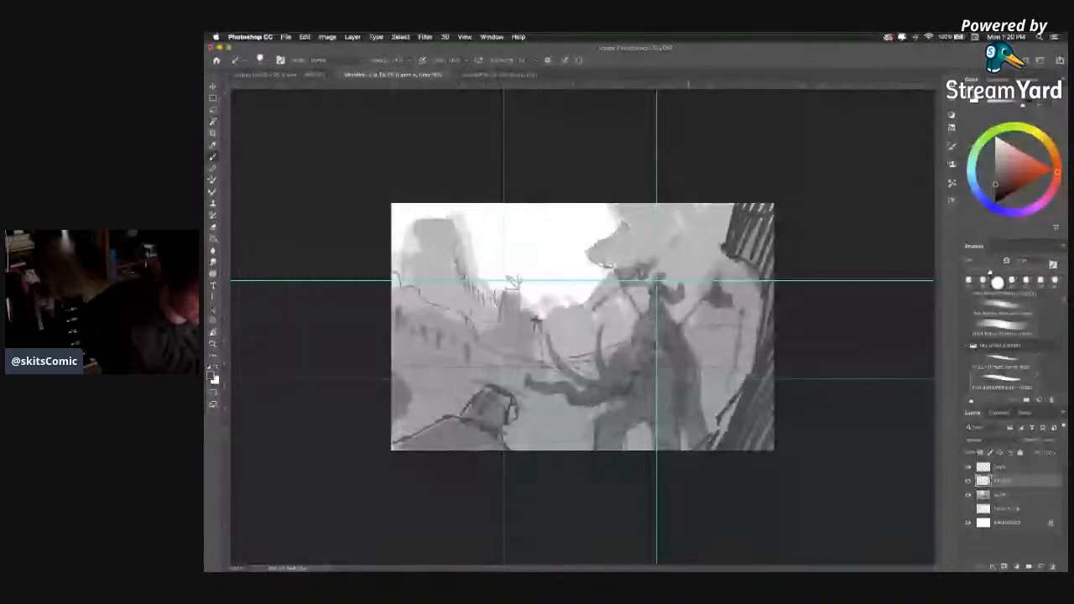
pyautogui.moveTo(750, 364)
pyautogui.mouseDown()
pyautogui.moveTo(711, 448)
pyautogui.moveTo(770, 430)
pyautogui.moveTo(772, 365)
pyautogui.mouseUp()
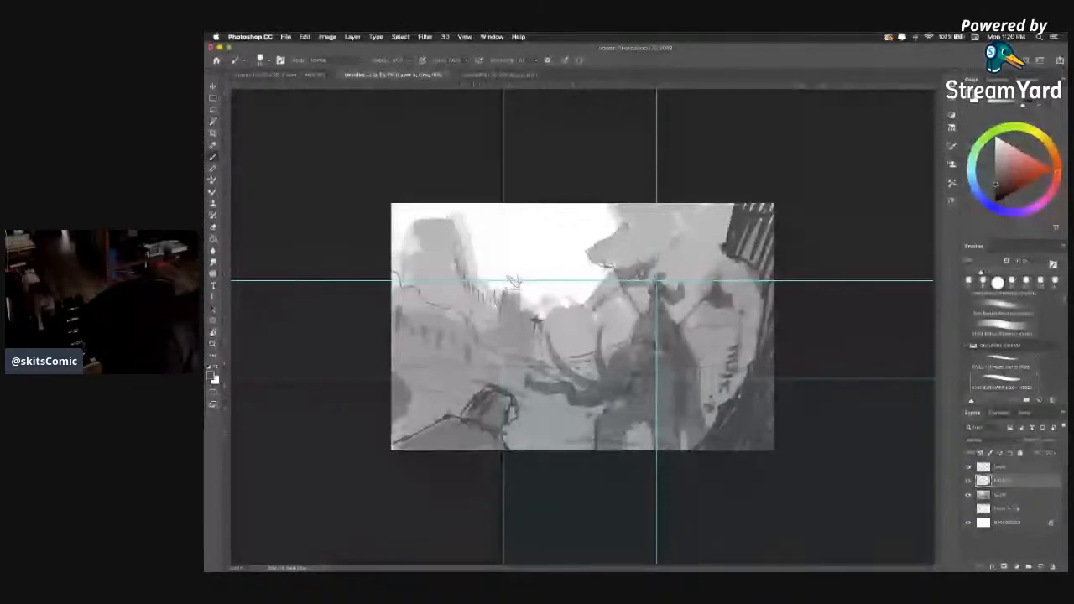
# Darken the lower-left foreground figure and draw two long diagonal pitchforks rising across the left side of the scene.
pyautogui.moveTo(492, 336)
pyautogui.mouseDown()
pyautogui.moveTo(419, 430)
pyautogui.moveTo(508, 300)
pyautogui.moveTo(507, 310)
pyautogui.moveTo(534, 312)
pyautogui.moveTo(513, 309)
pyautogui.moveTo(522, 312)
pyautogui.moveTo(422, 431)
pyautogui.mouseUp()
pyautogui.moveTo(537, 320); pyautogui.dragTo(540, 349)
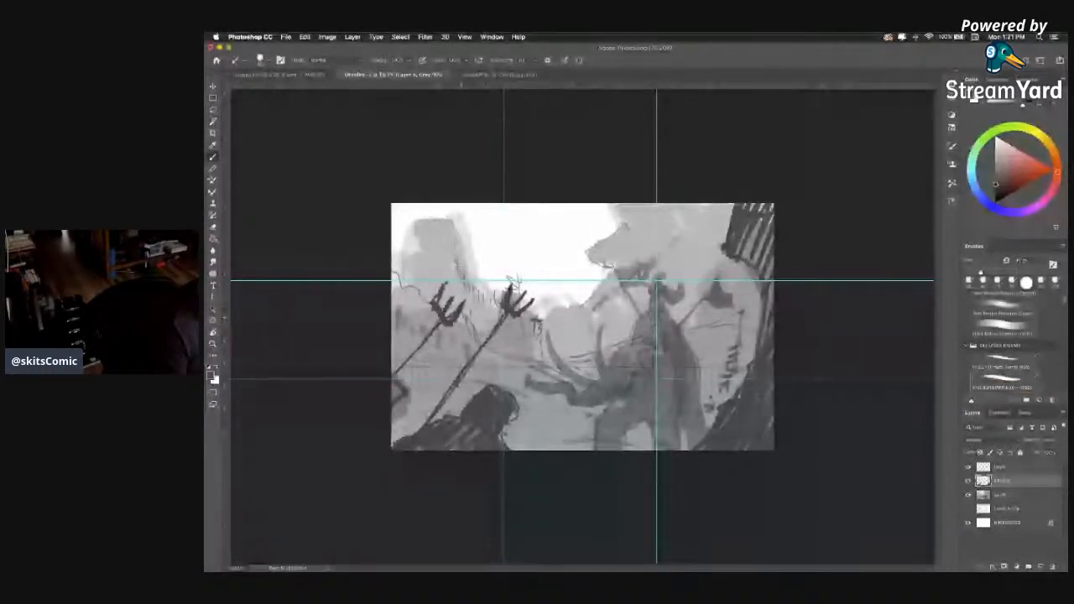
pyautogui.moveTo(417, 348); pyautogui.dragTo(394, 374)
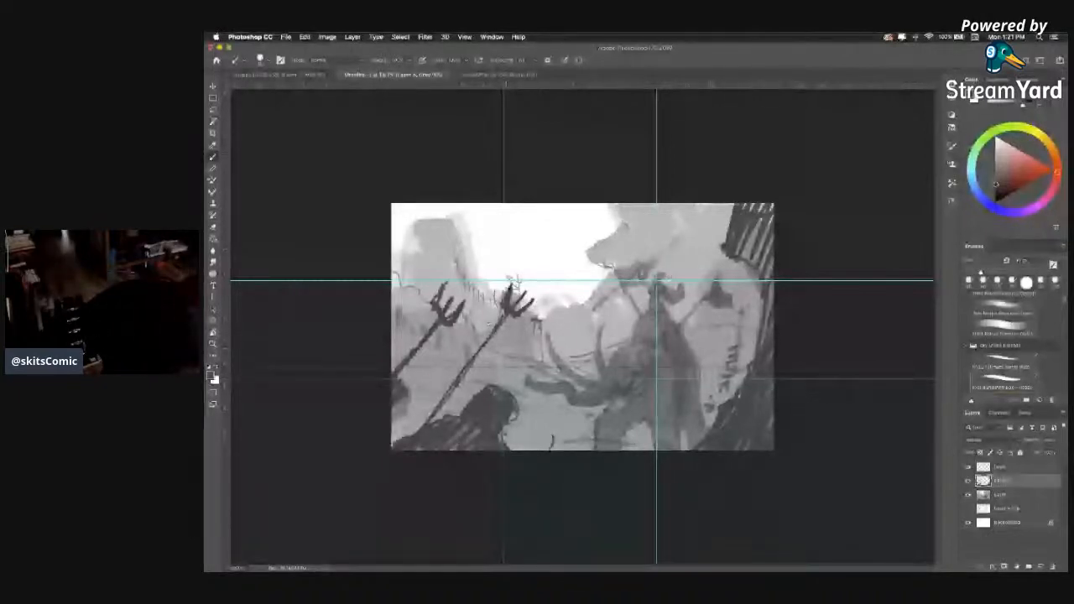
# Lasso the leftmost pitchfork, move it lower in the scene and return to the Brush tool.
pyautogui.click(213, 111)
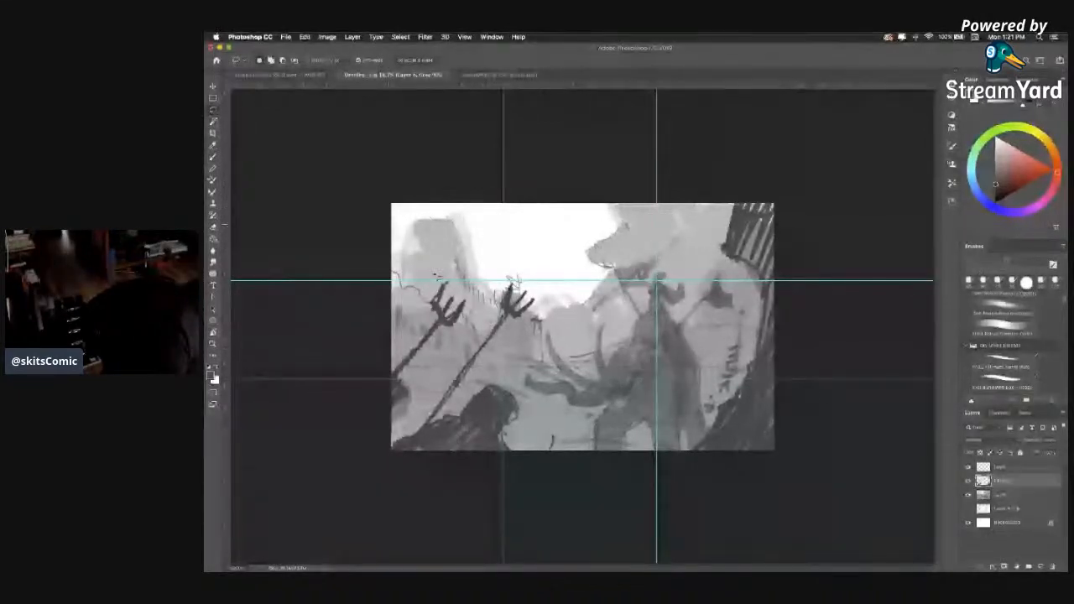
pyautogui.moveTo(398, 282)
pyautogui.mouseDown()
pyautogui.moveTo(438, 277)
pyautogui.moveTo(443, 304)
pyautogui.moveTo(424, 332)
pyautogui.moveTo(441, 323)
pyautogui.moveTo(433, 334)
pyautogui.moveTo(450, 333)
pyautogui.mouseUp()
pyautogui.press('v')
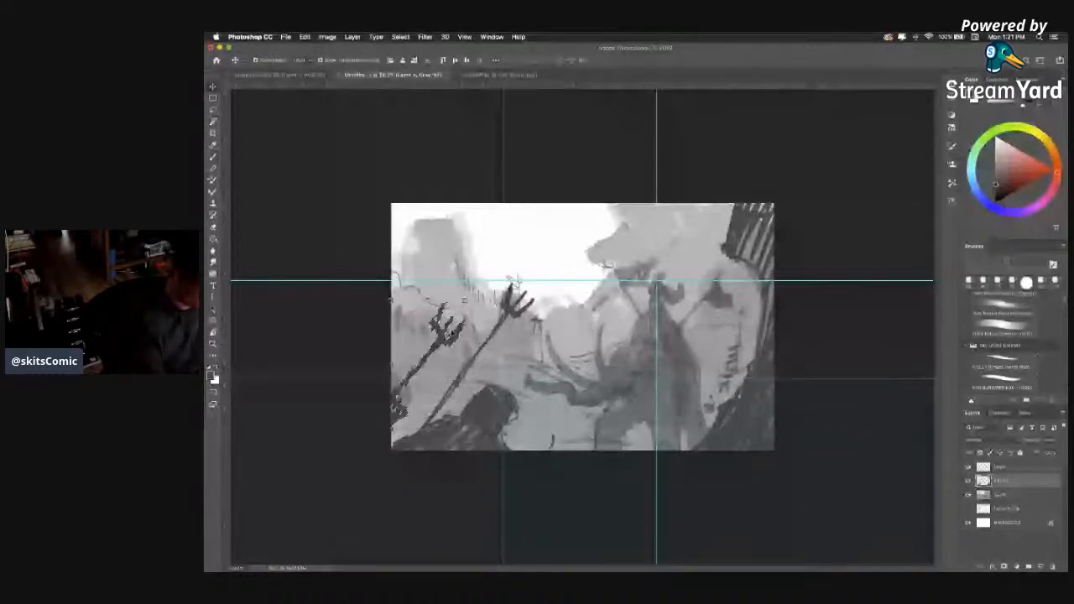
pyautogui.press('b')
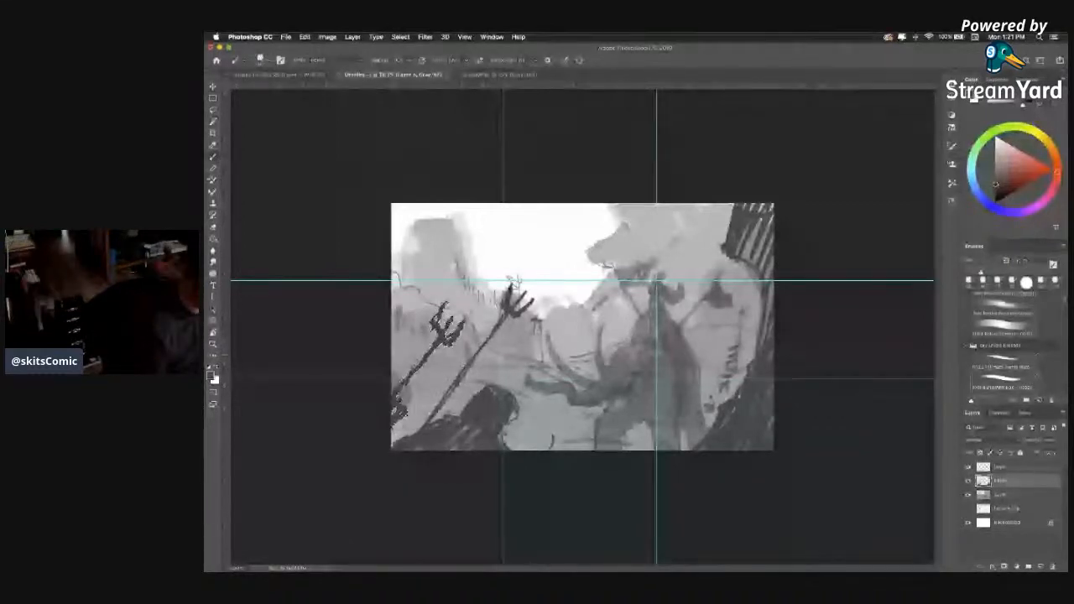
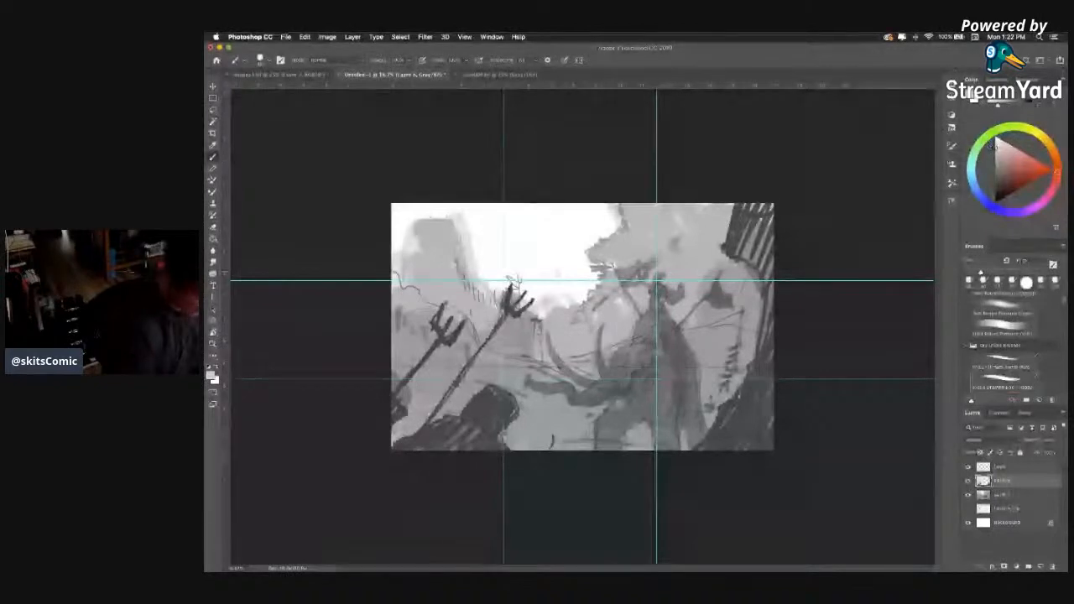
# Paint a diagonal band of light grey clouds across the white sky with a larger brush.
pyautogui.press(']')
pyautogui.press(']')
pyautogui.press(']')
pyautogui.press(']')
pyautogui.moveTo(518, 238); pyautogui.dragTo(518, 250)
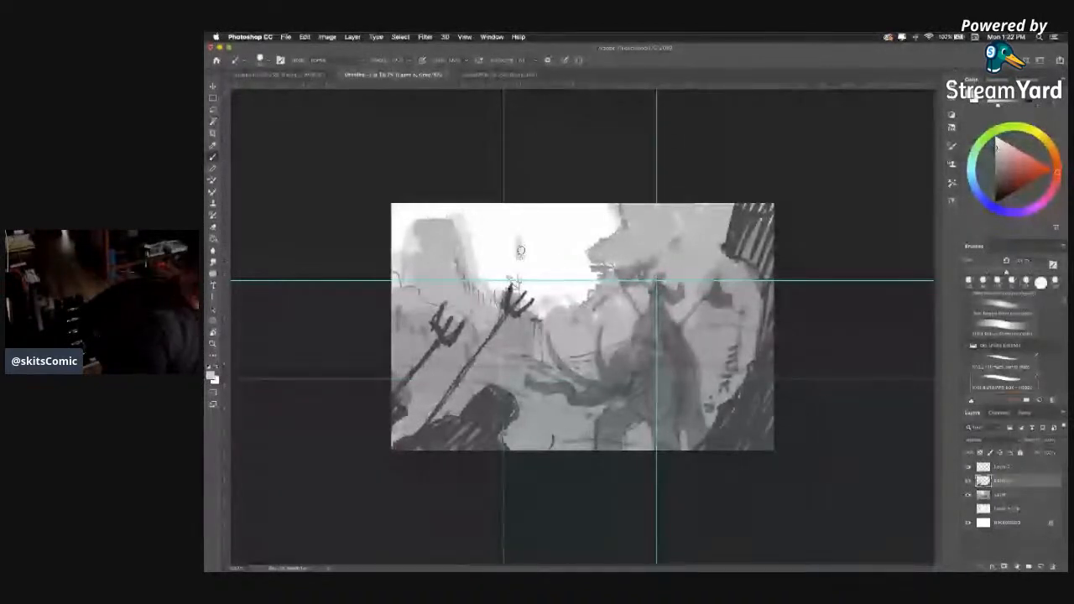
pyautogui.press('super+z')
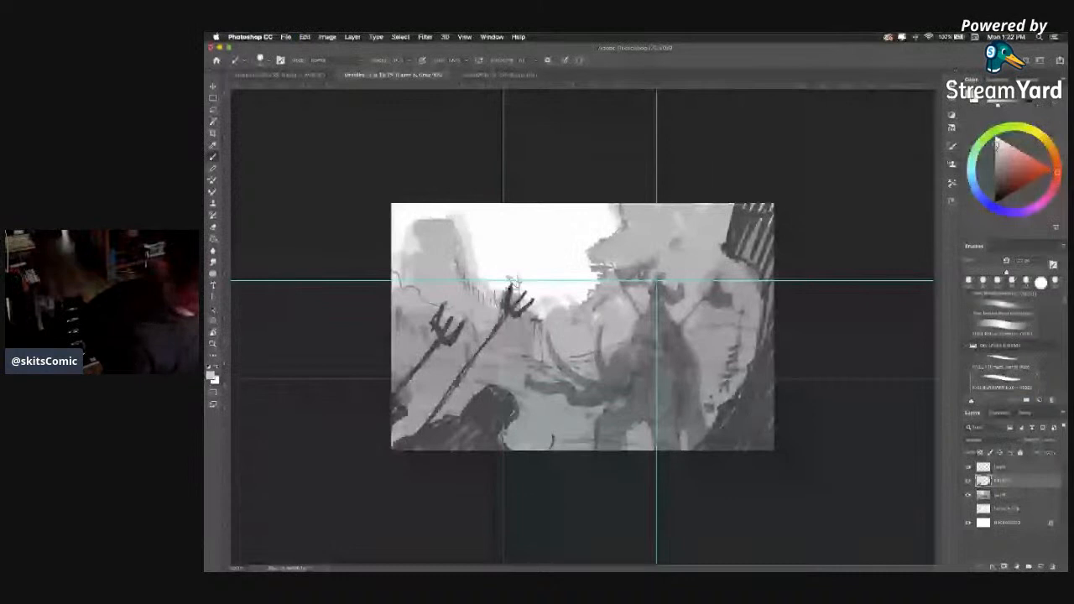
pyautogui.moveTo(549, 225)
pyautogui.mouseDown()
pyautogui.moveTo(549, 246)
pyautogui.moveTo(477, 266)
pyautogui.mouseUp()
pyautogui.moveTo(574, 219)
pyautogui.mouseDown()
pyautogui.moveTo(535, 265)
pyautogui.moveTo(504, 270)
pyautogui.mouseUp()
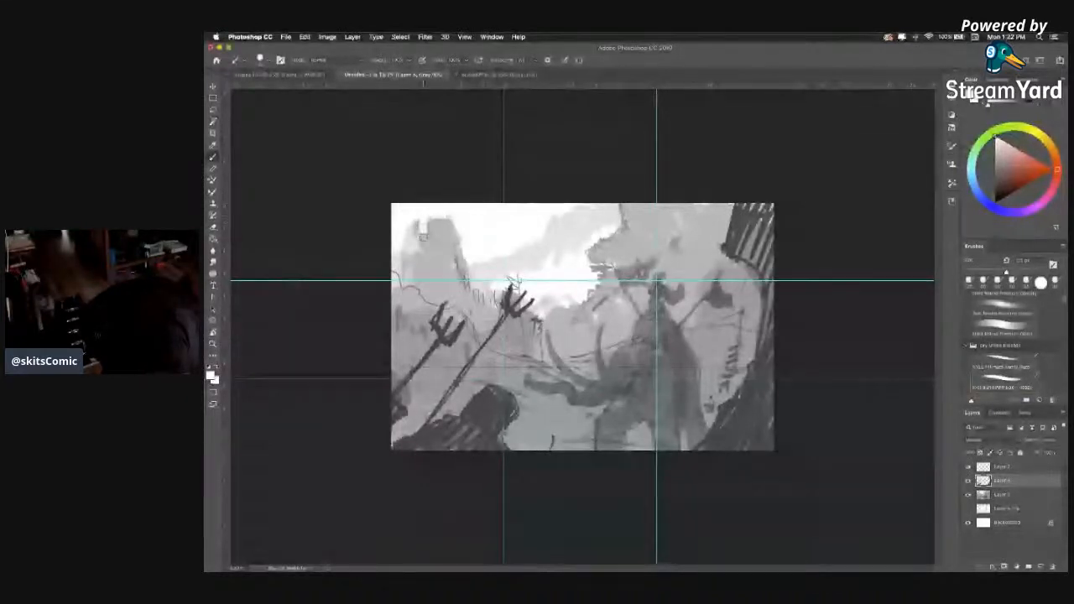
# Trim the flat top of the distant rock into a narrower peak and touch up the sky's grey clouds.
pyautogui.moveTo(418, 226)
pyautogui.mouseDown()
pyautogui.moveTo(400, 261)
pyautogui.moveTo(443, 215)
pyautogui.mouseUp()
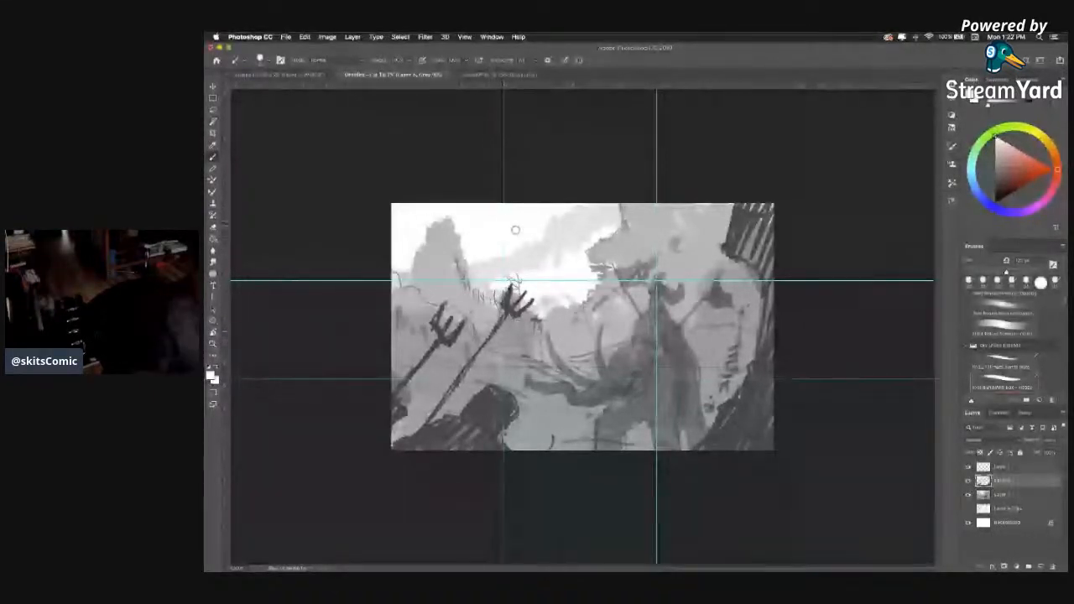
pyautogui.keyDown('alt'); pyautogui.click(572, 225); pyautogui.keyUp('alt')
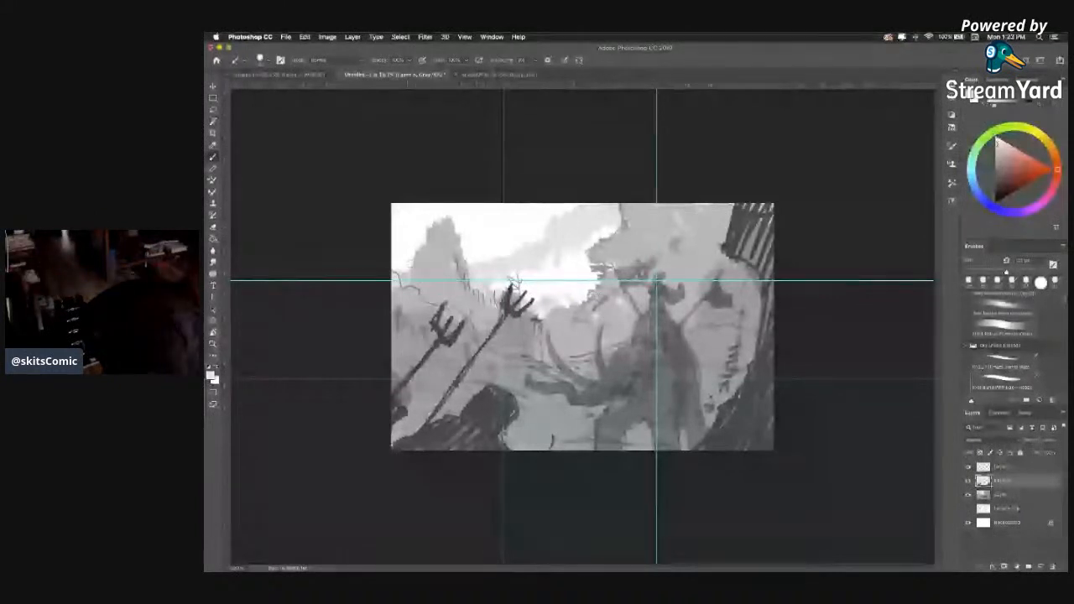
pyautogui.moveTo(411, 263); pyautogui.dragTo(404, 258)
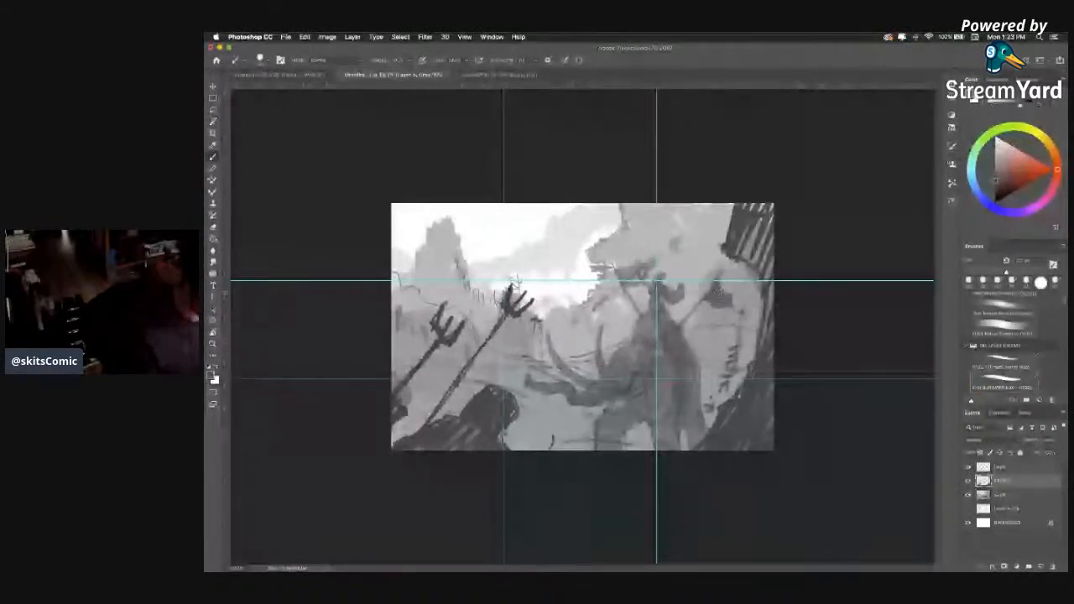
# Dab darker grey shading onto the elephant's body and legs.
pyautogui.keyDown('alt'); pyautogui.click(716, 294); pyautogui.keyUp('alt')
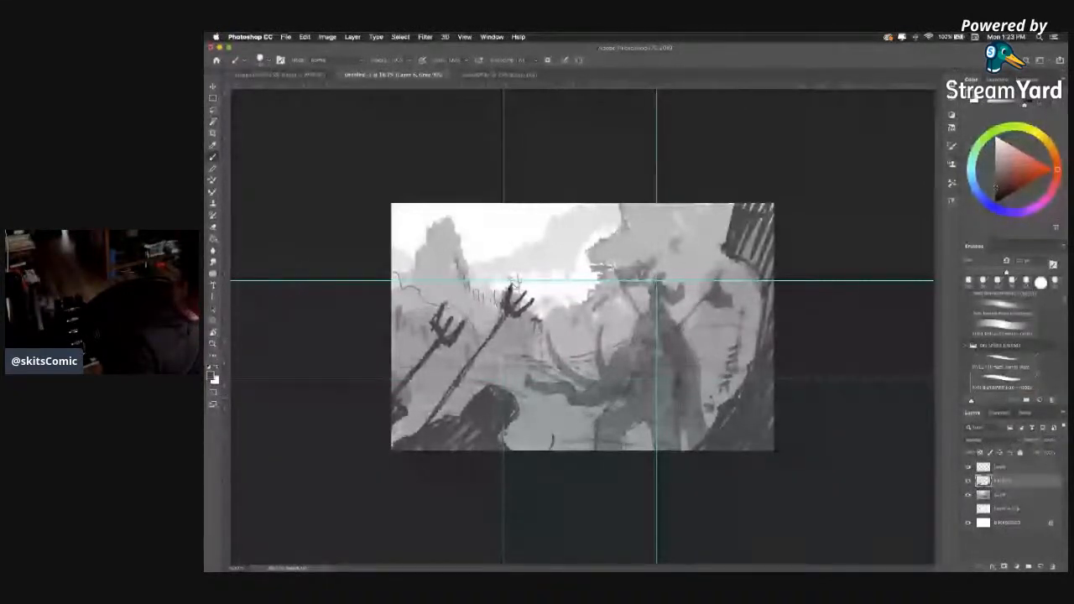
pyautogui.press('super+z')
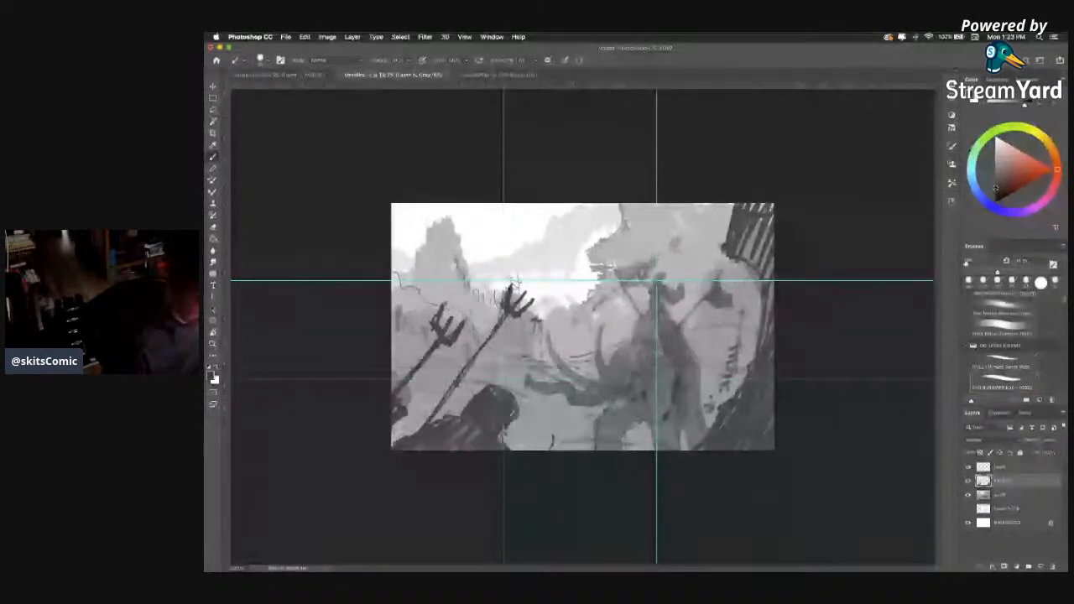
pyautogui.keyDown('alt'); pyautogui.click(677, 385); pyautogui.keyUp('alt')
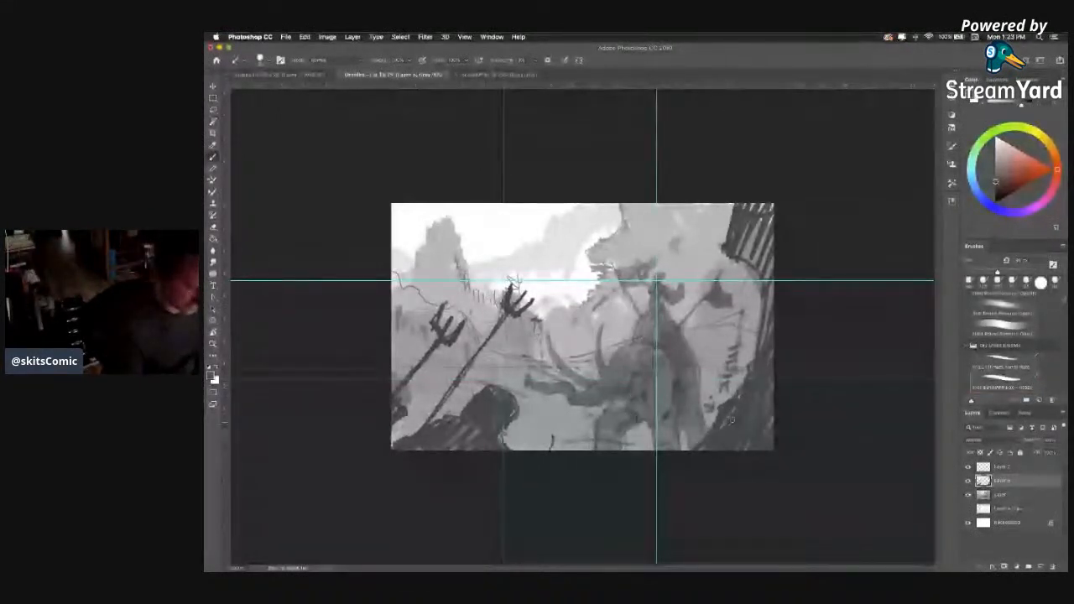
# Outline the inner edge of the right-hand foreground form in black and scribble dark leafy tips around its upper end.
pyautogui.moveTo(729, 414); pyautogui.dragTo(691, 453)
pyautogui.moveTo(719, 412)
pyautogui.mouseDown()
pyautogui.moveTo(765, 302)
pyautogui.moveTo(756, 270)
pyautogui.moveTo(721, 245)
pyautogui.moveTo(731, 212)
pyautogui.moveTo(768, 205)
pyautogui.moveTo(726, 245)
pyautogui.moveTo(766, 212)
pyautogui.moveTo(739, 206)
pyautogui.mouseUp()
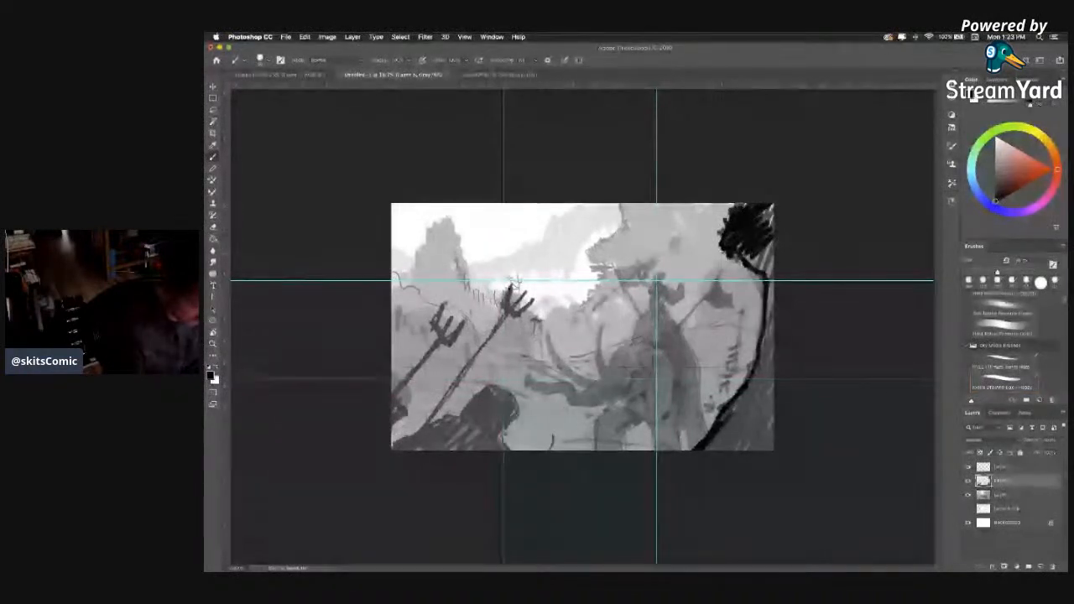
pyautogui.press('[')
pyautogui.press('[')
pyautogui.press('[')
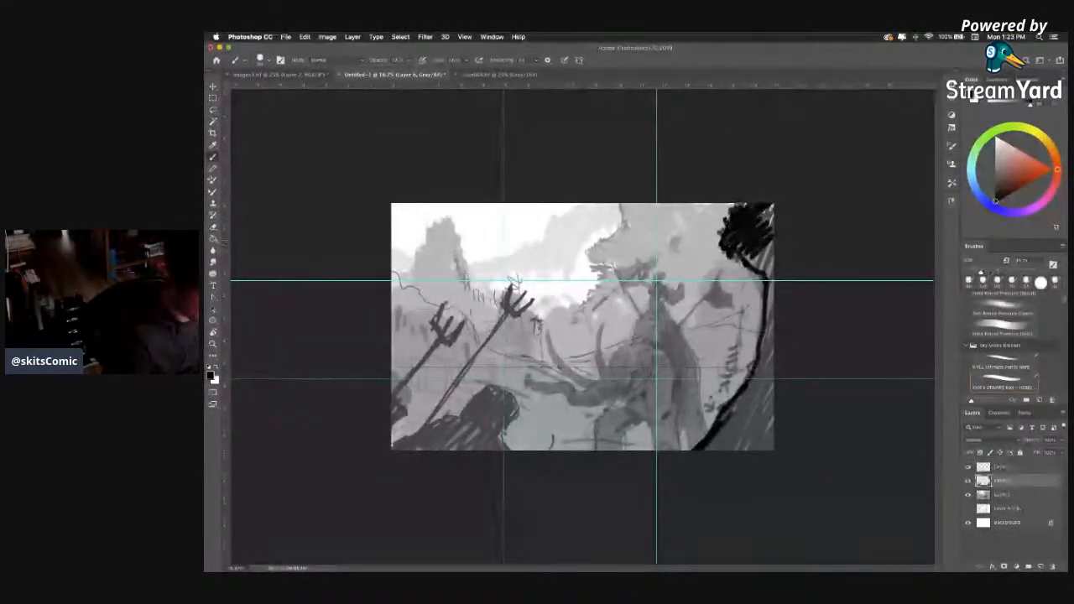
pyautogui.moveTo(723, 220); pyautogui.dragTo(718, 224)
pyautogui.moveTo(724, 234); pyautogui.dragTo(718, 242)
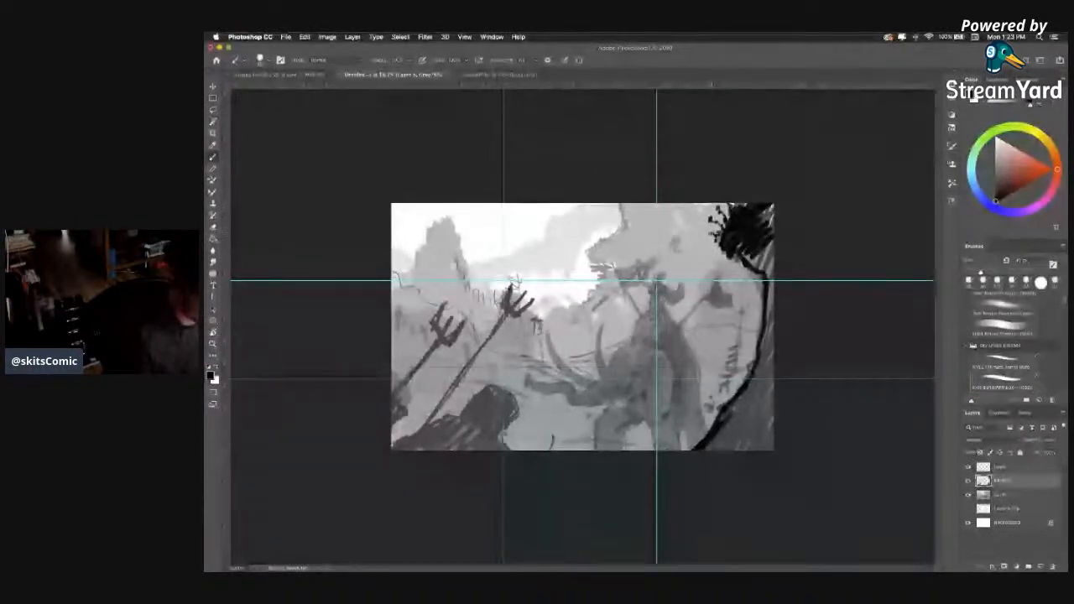
# Fill the right-hand foreground form with solid black from the upper foliage down to its base, using larger brush sizes.
pyautogui.press(']')
pyautogui.press(']')
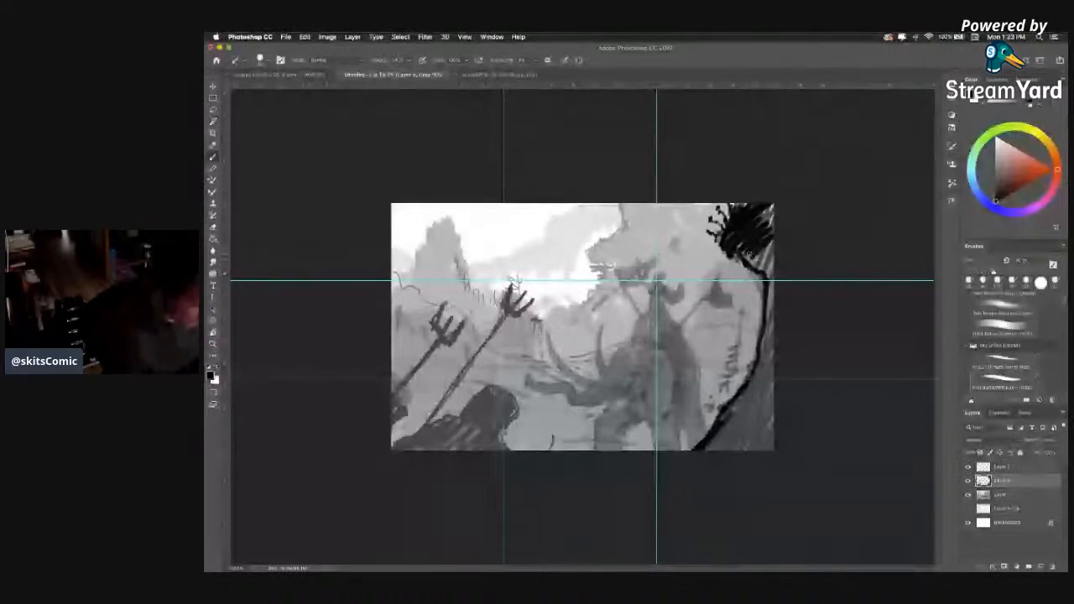
pyautogui.press(']')
pyautogui.moveTo(760, 245)
pyautogui.mouseDown()
pyautogui.moveTo(770, 284)
pyautogui.moveTo(761, 366)
pyautogui.moveTo(773, 337)
pyautogui.moveTo(713, 449)
pyautogui.moveTo(738, 462)
pyautogui.moveTo(777, 458)
pyautogui.mouseUp()
pyautogui.press(']')
pyautogui.press(']')
pyautogui.press(']')
pyautogui.press(']')
pyautogui.press(']')
pyautogui.moveTo(775, 345)
pyautogui.mouseDown()
pyautogui.moveTo(748, 418)
pyautogui.moveTo(714, 451)
pyautogui.mouseUp()
pyautogui.moveTo(756, 423)
pyautogui.mouseDown()
pyautogui.moveTo(738, 449)
pyautogui.moveTo(770, 439)
pyautogui.mouseUp()
pyautogui.moveTo(772, 235)
pyautogui.mouseDown()
pyautogui.moveTo(770, 206)
pyautogui.moveTo(729, 206)
pyautogui.mouseUp()
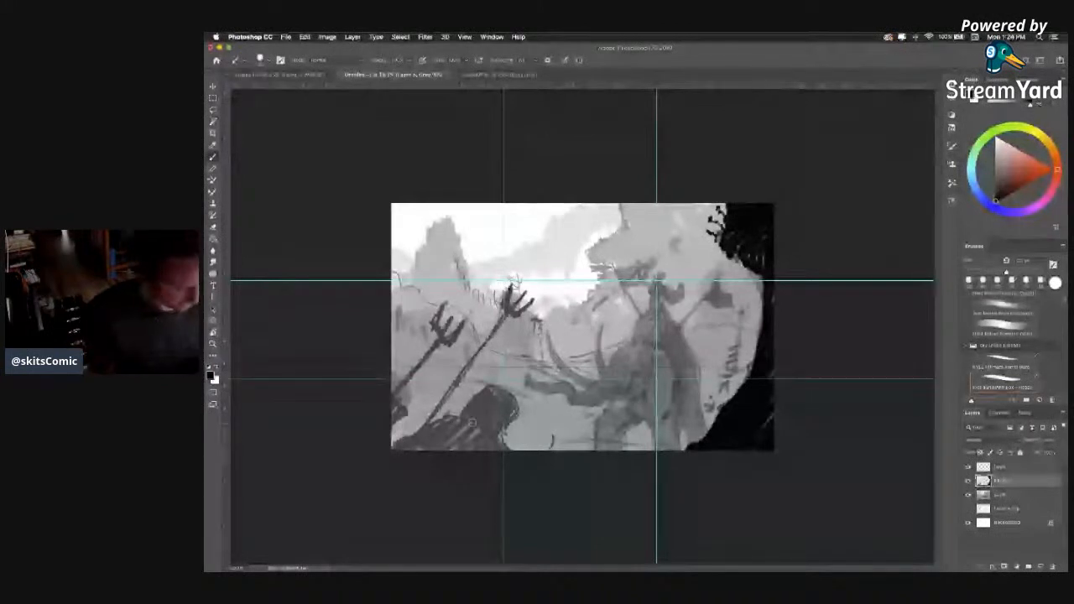
# Blacken the lower-left foreground figure and its pitchfork, and add a curved black spike at the bottom edge of the scene.
pyautogui.moveTo(483, 404)
pyautogui.mouseDown()
pyautogui.moveTo(463, 414)
pyautogui.moveTo(505, 390)
pyautogui.moveTo(512, 407)
pyautogui.moveTo(501, 426)
pyautogui.moveTo(480, 411)
pyautogui.moveTo(490, 399)
pyautogui.moveTo(493, 437)
pyautogui.moveTo(394, 439)
pyautogui.moveTo(463, 419)
pyautogui.moveTo(493, 449)
pyautogui.mouseUp()
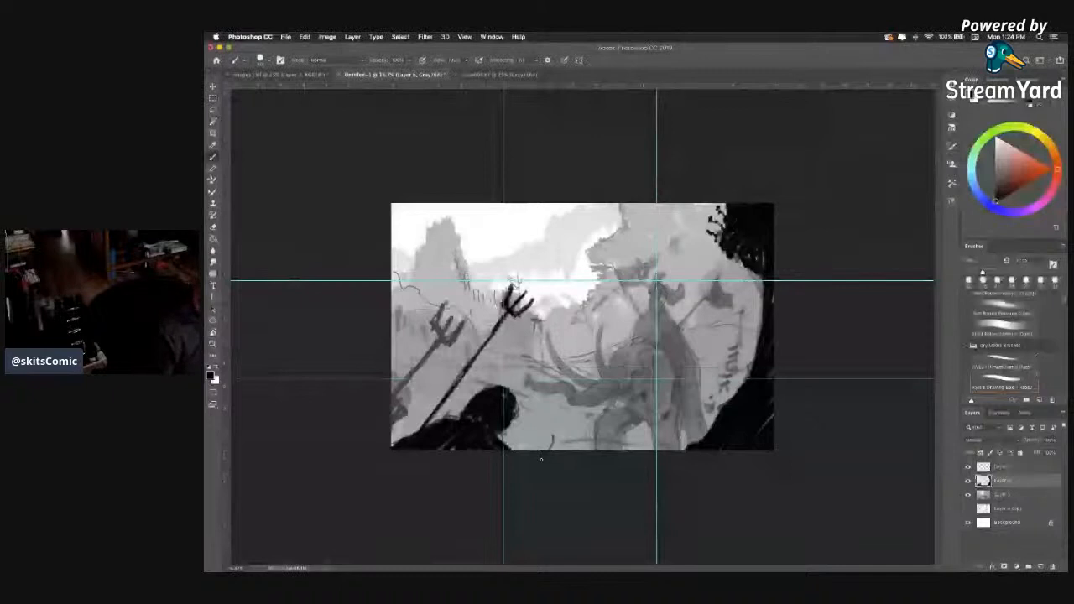
pyautogui.moveTo(559, 451)
pyautogui.mouseDown()
pyautogui.moveTo(561, 421)
pyautogui.moveTo(566, 452)
pyautogui.mouseUp()
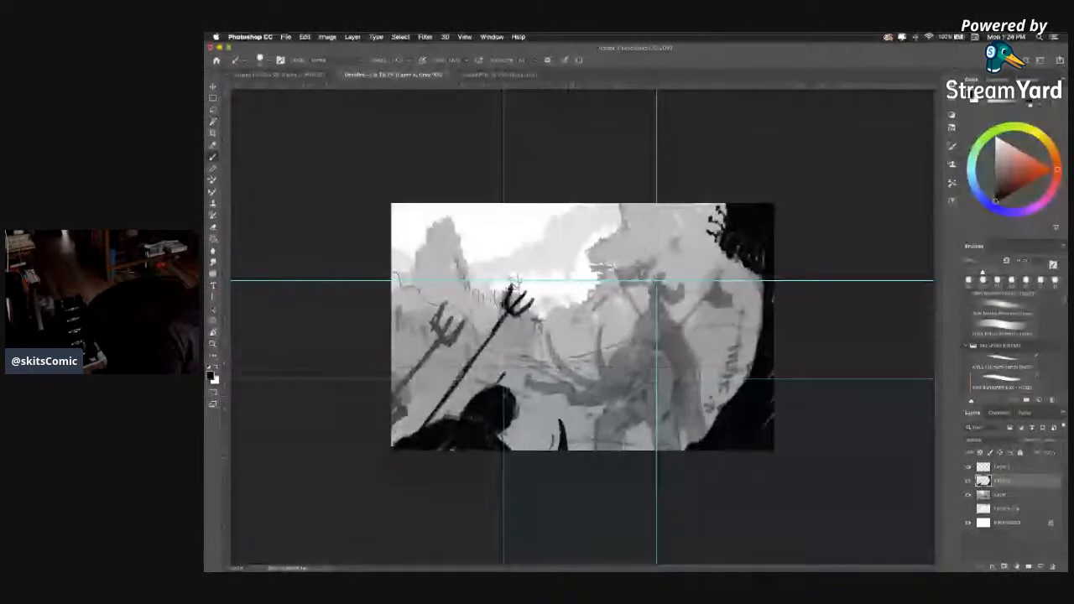
# Reshape the foreground figure's head with jagged black points and trace the leftmost pitchfork in black.
pyautogui.moveTo(486, 379); pyautogui.dragTo(527, 401)
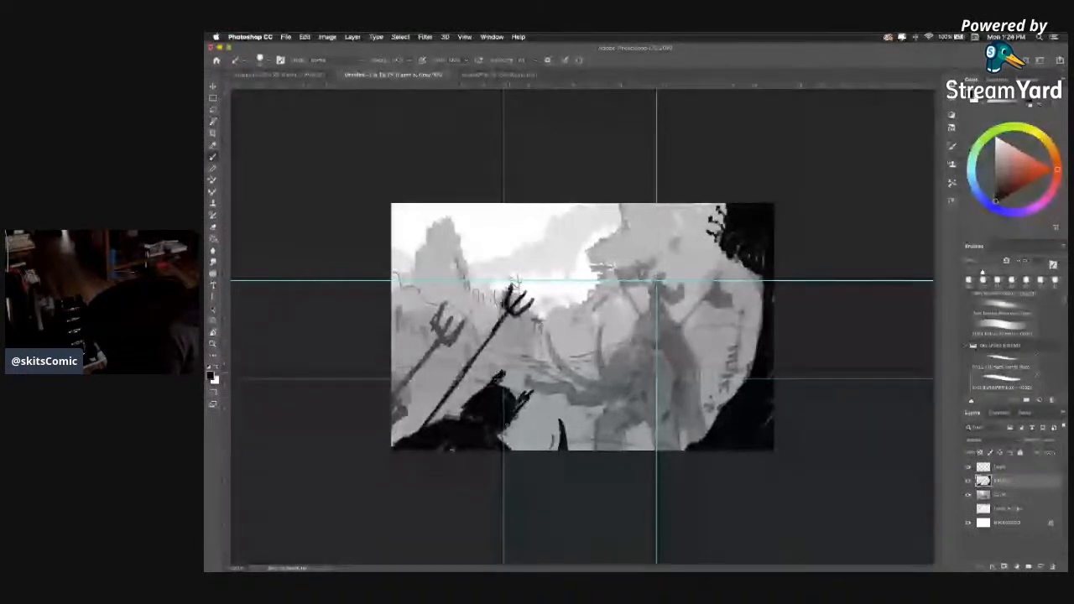
pyautogui.moveTo(504, 390); pyautogui.dragTo(515, 401)
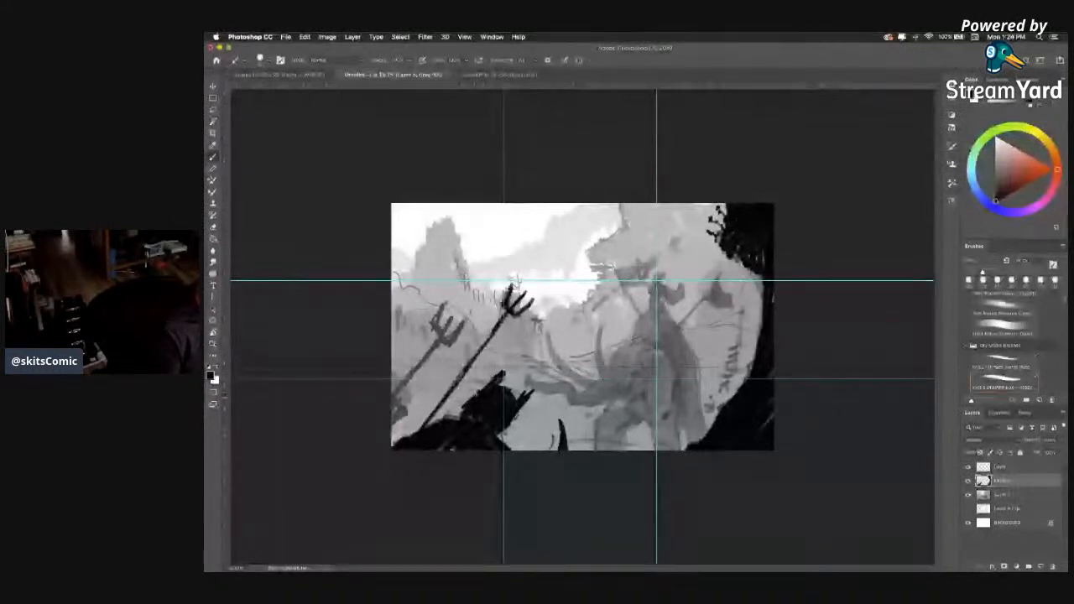
pyautogui.moveTo(507, 366); pyautogui.dragTo(488, 392)
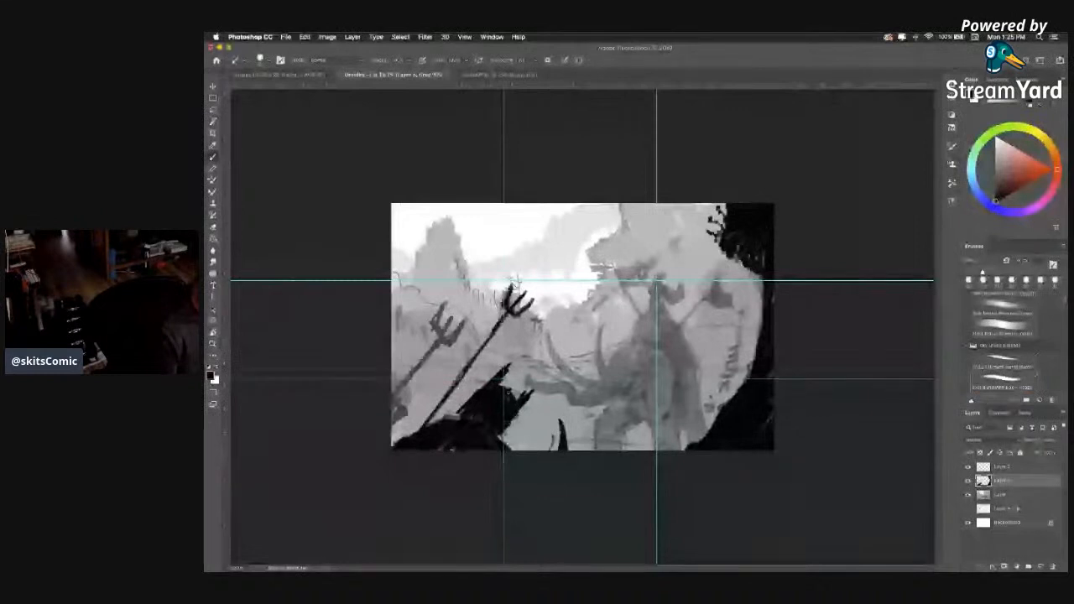
pyautogui.moveTo(508, 382)
pyautogui.mouseDown()
pyautogui.moveTo(524, 394)
pyautogui.moveTo(517, 379)
pyautogui.mouseUp()
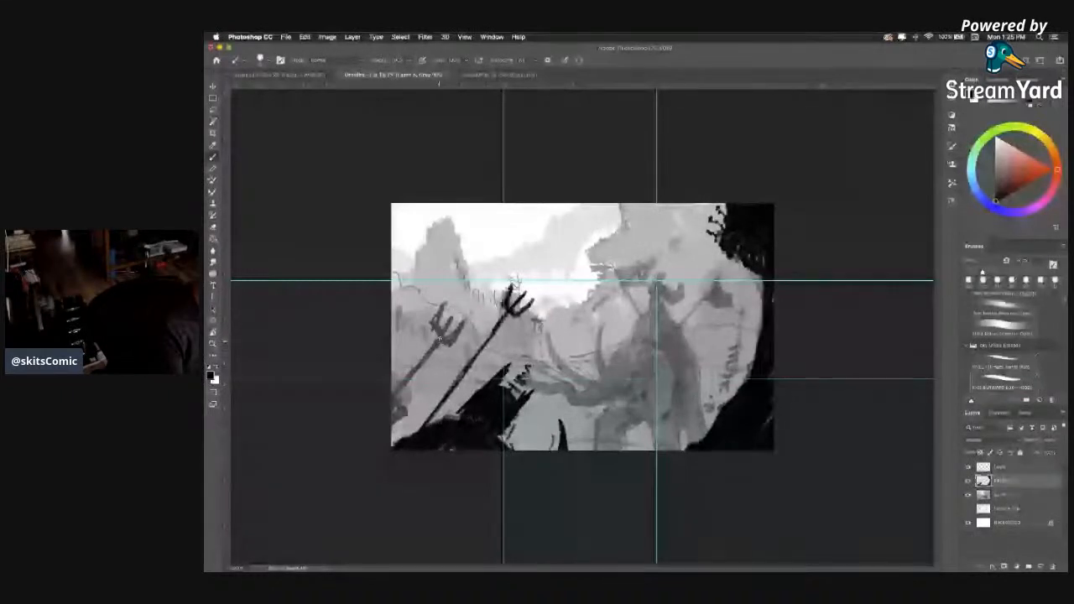
pyautogui.moveTo(439, 339); pyautogui.dragTo(392, 398)
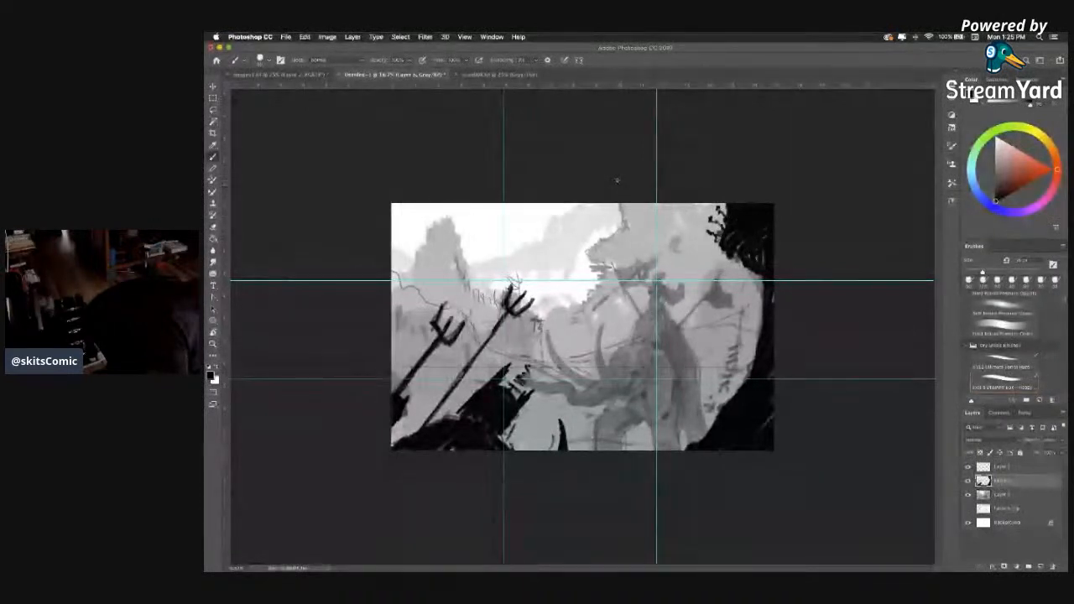
pyautogui.moveTo(609, 191); pyautogui.dragTo(315, 293)
pyautogui.hotkey('ctrl', 'z')
pyautogui.moveTo(558, 193); pyautogui.dragTo(376, 263)
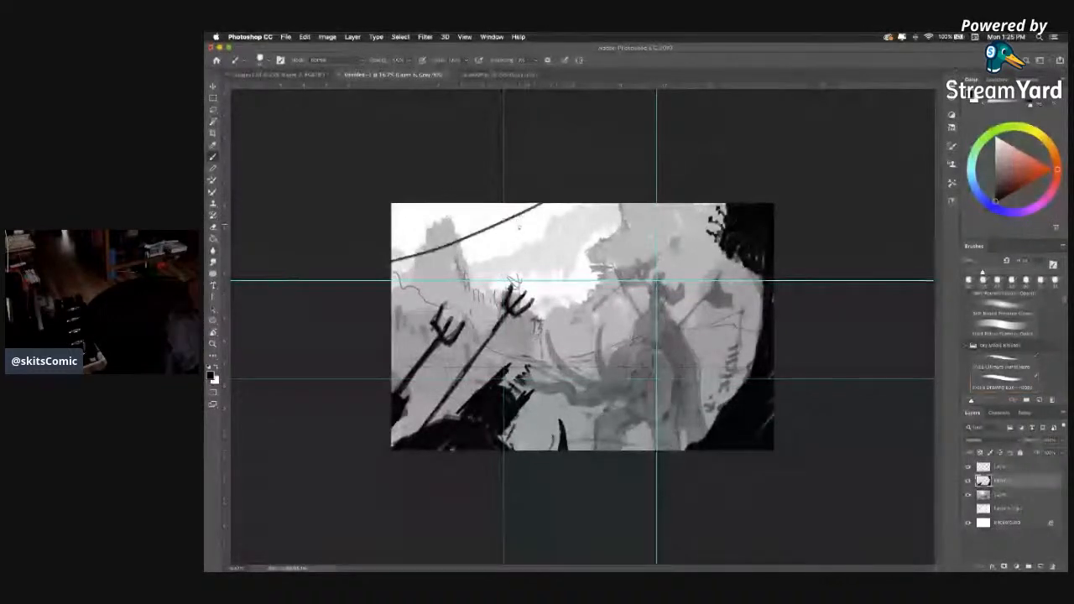
pyautogui.press('super+z')
pyautogui.press('super+z')
pyautogui.press('super+z')
pyautogui.press('super+z')
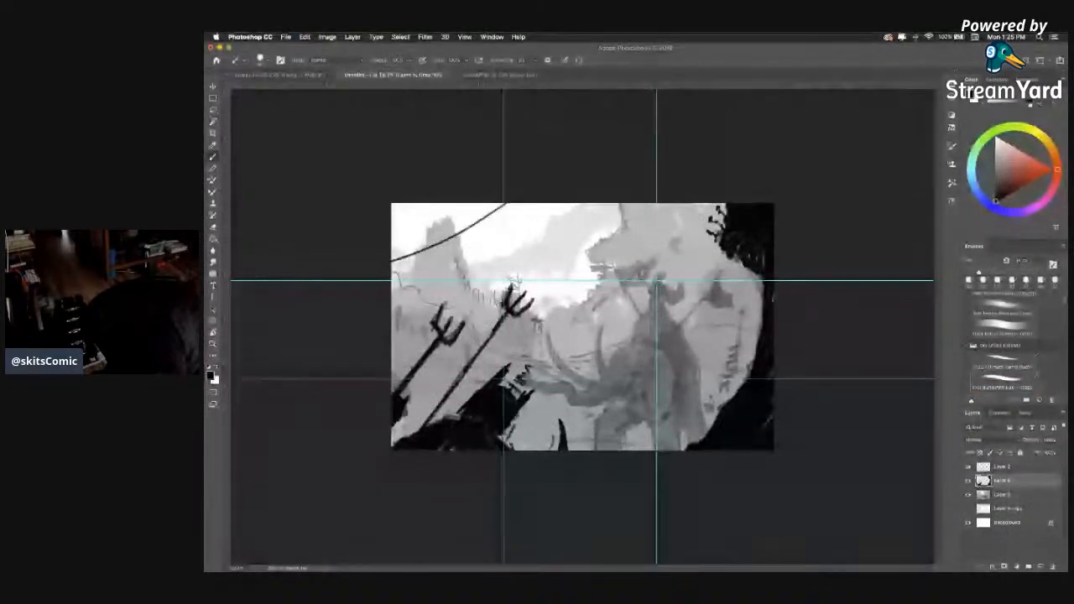
pyautogui.press('super+z')
# Draw a thin sagging rope diagonally across the sky and outline a tattered flag blowing from its upper end.
pyautogui.moveTo(581, 204); pyautogui.dragTo(391, 274)
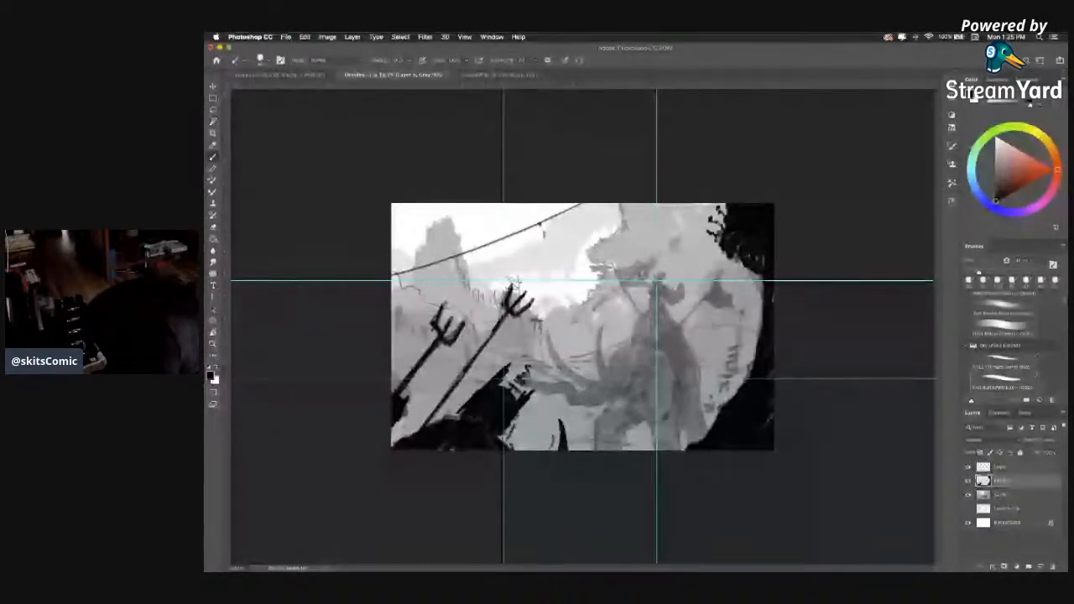
pyautogui.moveTo(544, 237); pyautogui.dragTo(587, 254)
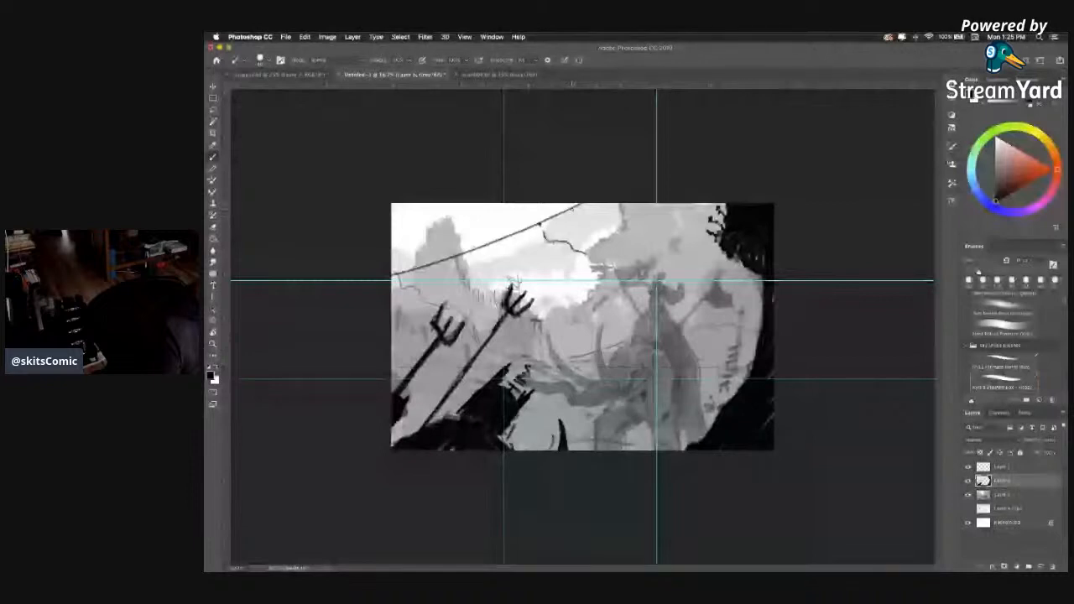
pyautogui.moveTo(575, 206); pyautogui.dragTo(604, 221)
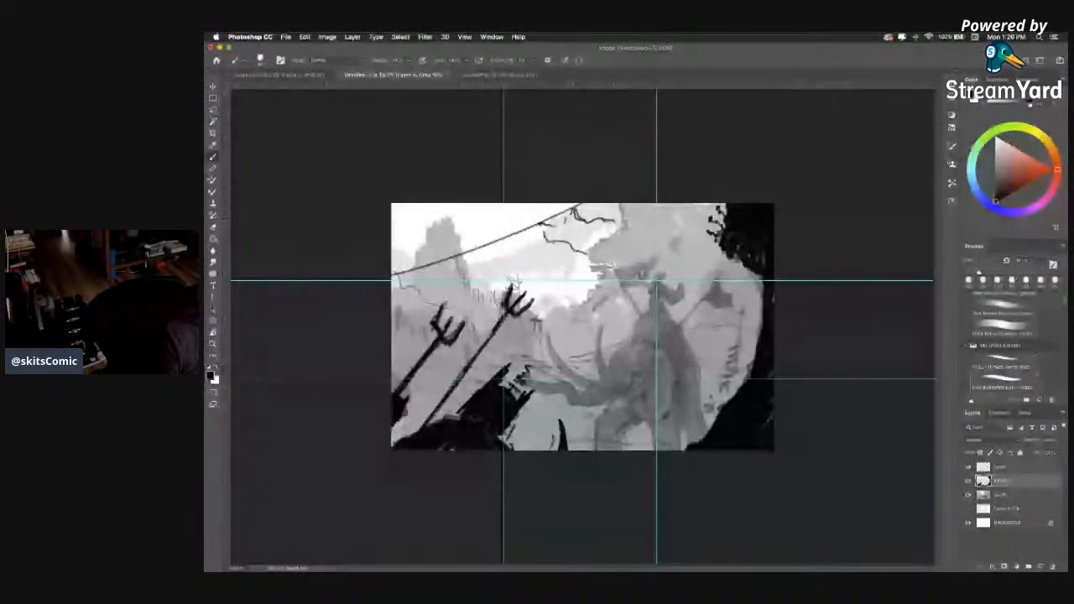
pyautogui.moveTo(615, 222); pyautogui.dragTo(588, 255)
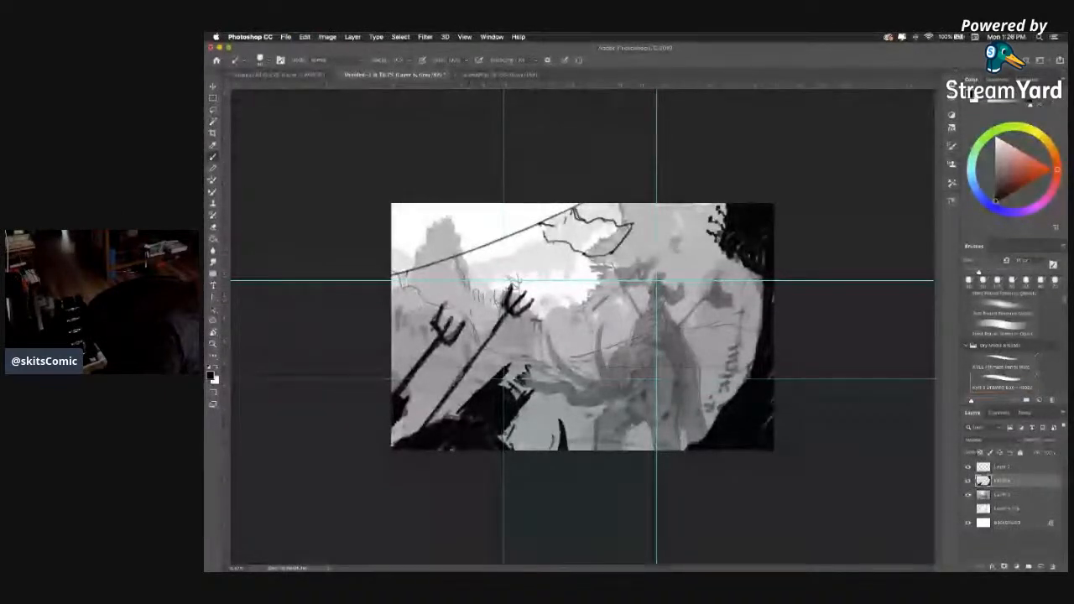
# Outline a second tattered flag hanging from the middle of the rope, above the taller pitchfork.
pyautogui.moveTo(449, 259)
pyautogui.mouseDown()
pyautogui.moveTo(466, 280)
pyautogui.moveTo(510, 281)
pyautogui.mouseUp()
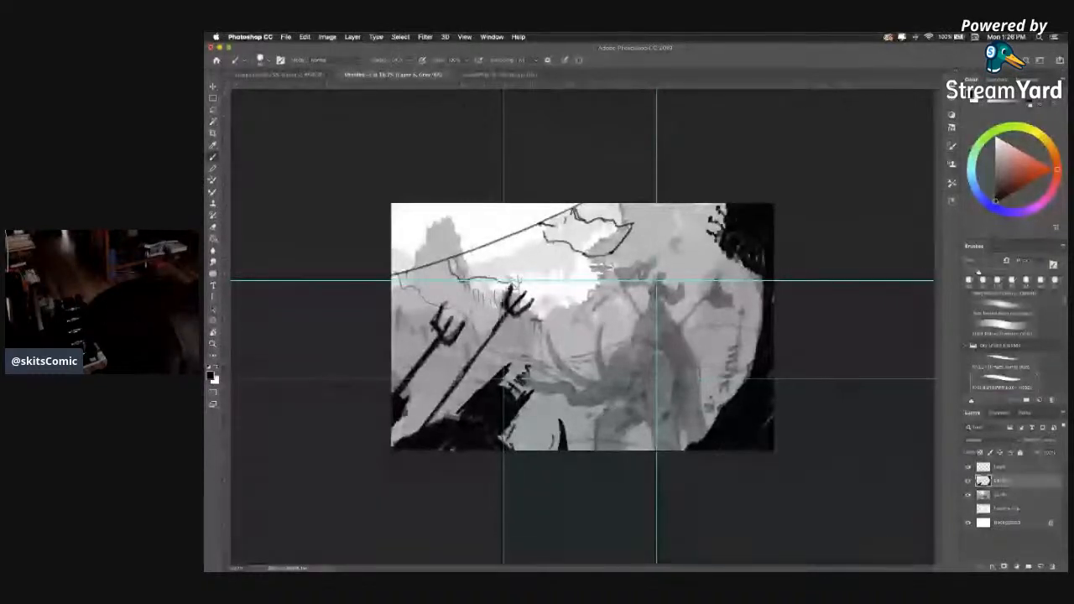
pyautogui.press('super+z')
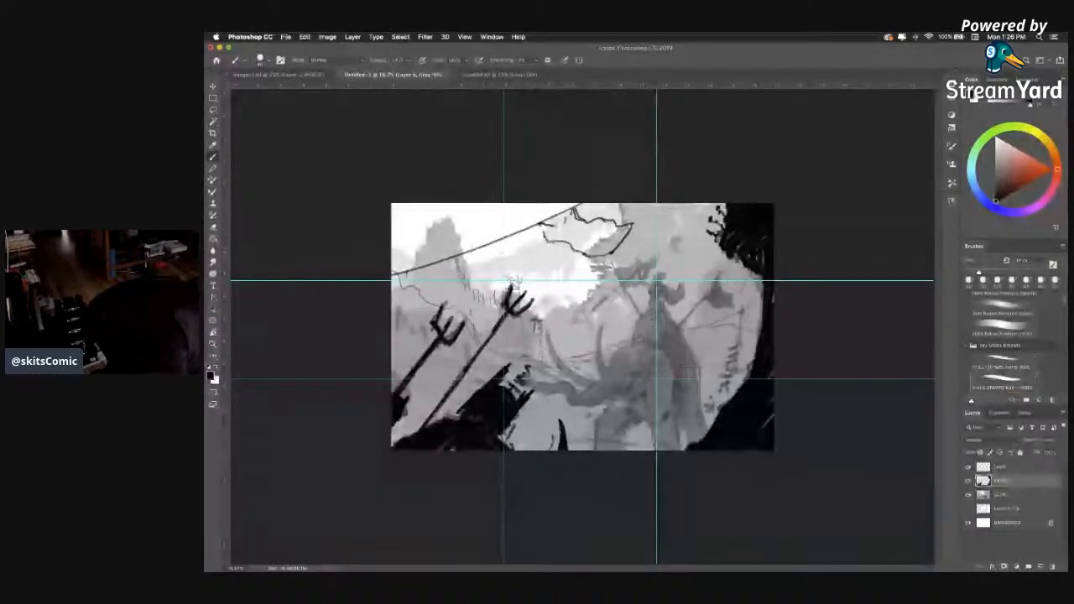
pyautogui.moveTo(460, 251); pyautogui.dragTo(478, 265)
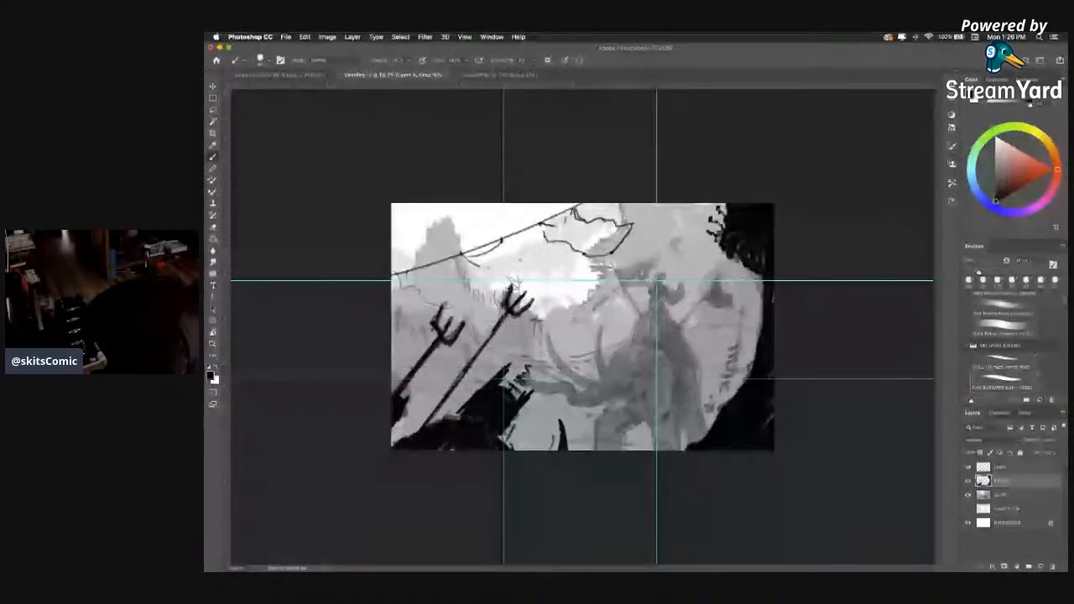
pyautogui.moveTo(501, 240); pyautogui.dragTo(550, 263)
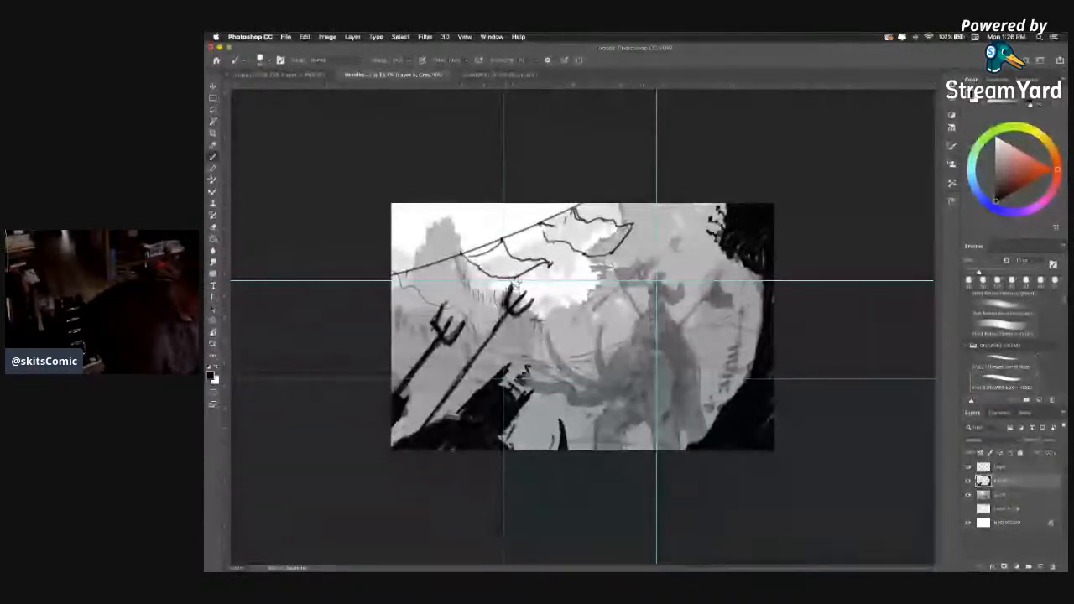
# Hatch both hanging flags in near-black and add a third dark flag shape at the scene's left edge.
pyautogui.click(999, 189)
pyautogui.moveTo(998, 188); pyautogui.dragTo(996, 195)
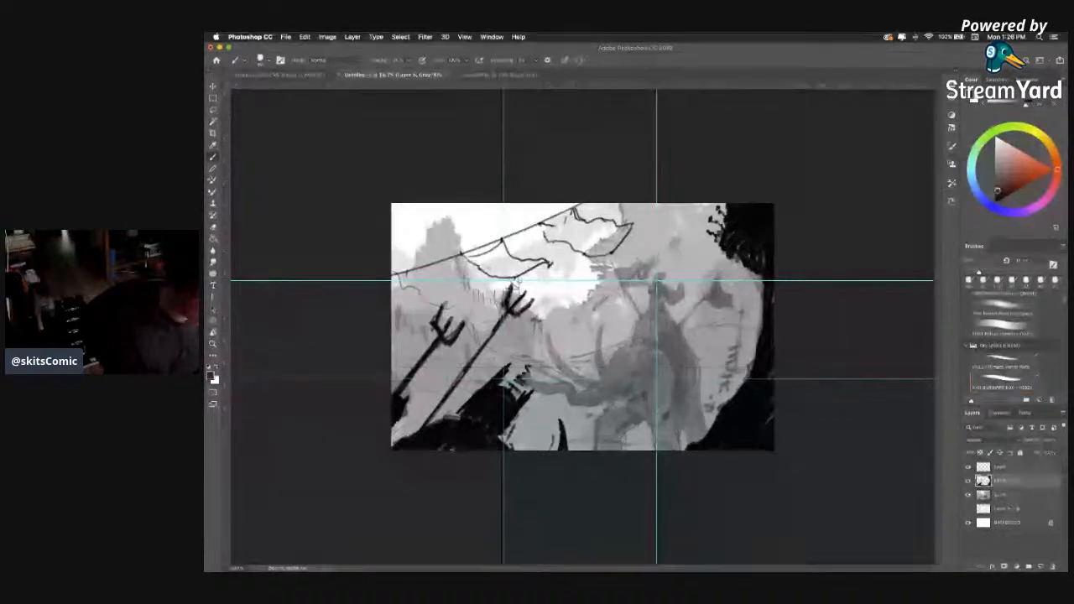
pyautogui.press(']')
pyautogui.press(']')
pyautogui.moveTo(472, 260)
pyautogui.mouseDown()
pyautogui.moveTo(488, 271)
pyautogui.moveTo(503, 242)
pyautogui.moveTo(514, 265)
pyautogui.moveTo(498, 277)
pyautogui.moveTo(546, 262)
pyautogui.moveTo(565, 223)
pyautogui.moveTo(621, 242)
pyautogui.mouseUp()
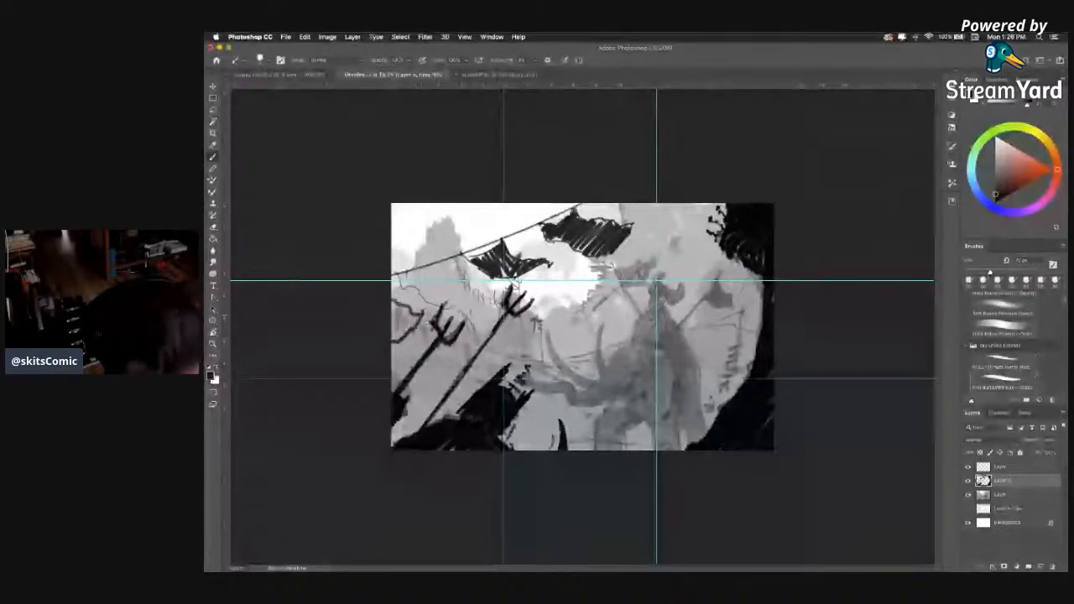
pyautogui.moveTo(410, 329); pyautogui.dragTo(399, 333)
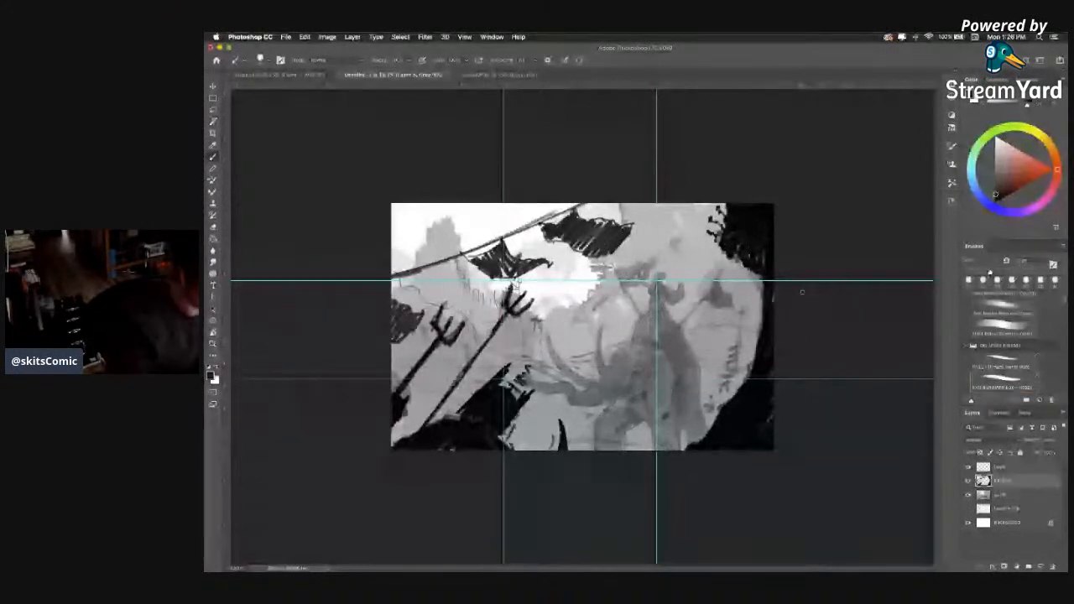
# Cut the upper flag back to a smaller tattered shape close to the rope.
pyautogui.press('super+z')
pyautogui.press('super+z')
pyautogui.press('super+z')
pyautogui.press('super+z')
pyautogui.press('super+z')
pyautogui.press('super+z')
pyautogui.press('super+z')
pyautogui.press('super+z')
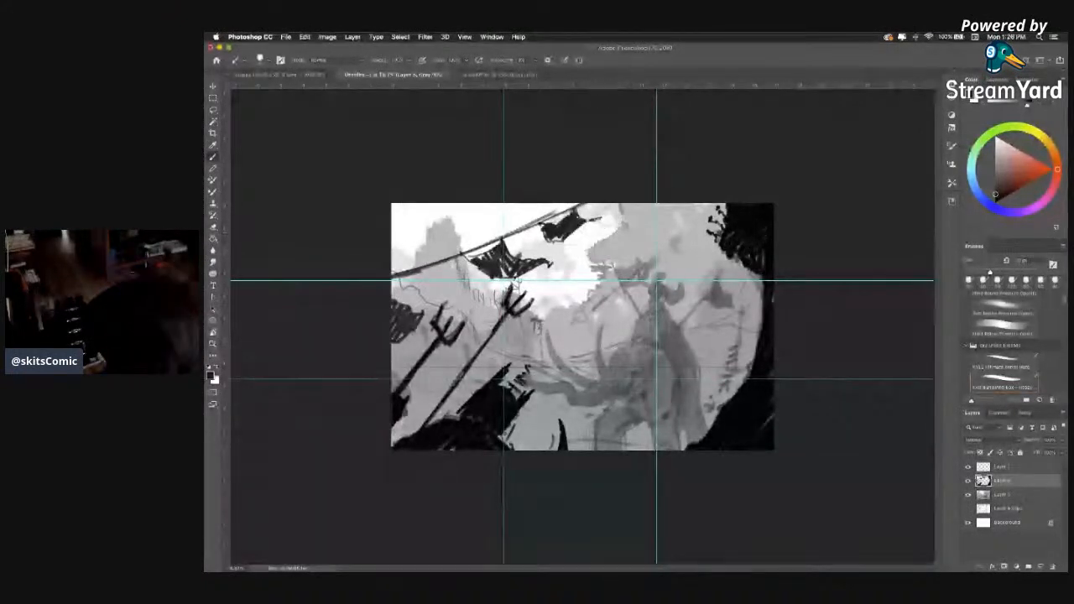
# Undo and redo the upper flag's strokes to compare the scene with and without it.
pyautogui.press('super+z')
pyautogui.press('super+z')
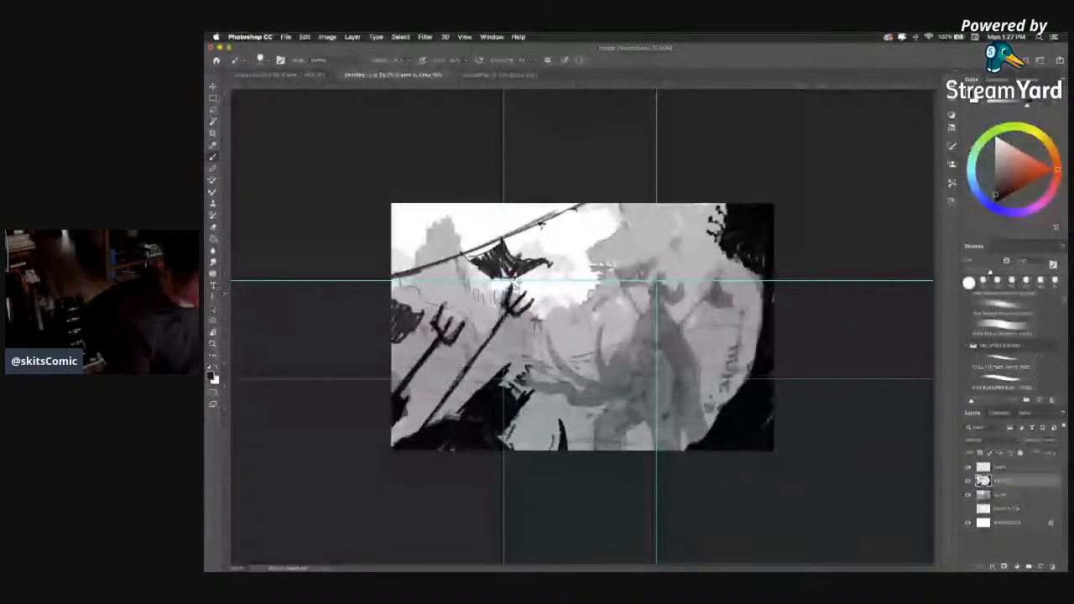
pyautogui.press('shift+super+z')
pyautogui.press('shift+super+z')
pyautogui.press('shift+super+z')
pyautogui.press('shift+super+z')
pyautogui.press('shift+super+z')
pyautogui.press('shift+super+z')
pyautogui.press('shift+super+z')
pyautogui.press('shift+super+z')
pyautogui.press('shift+super+z')
pyautogui.press('shift+super+z')
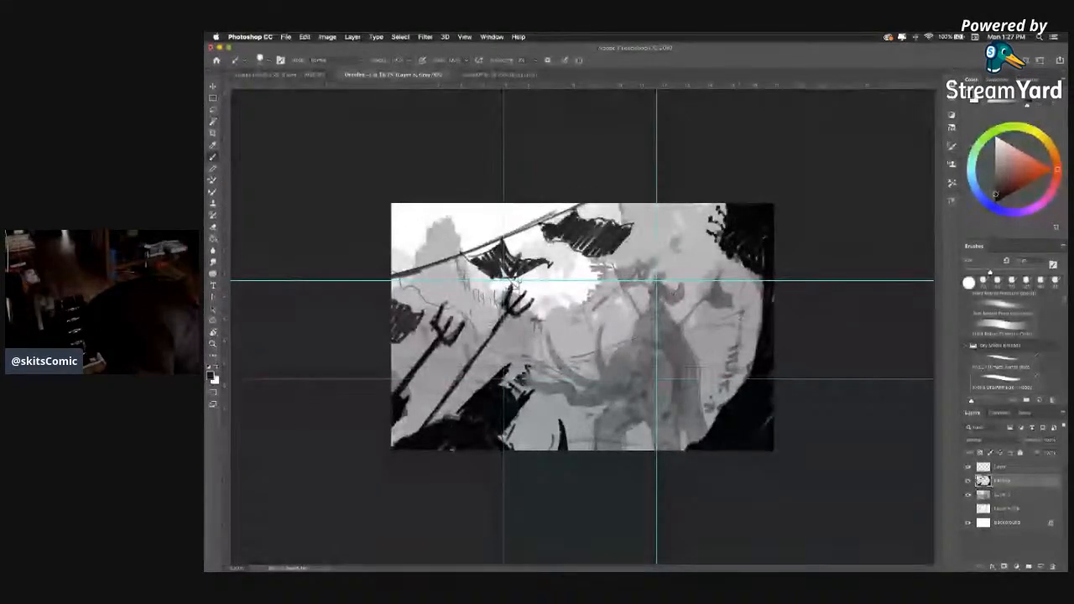
# Paint out the upper hatched flag with the light sky value and clean up the rope where it hung.
pyautogui.press('x')
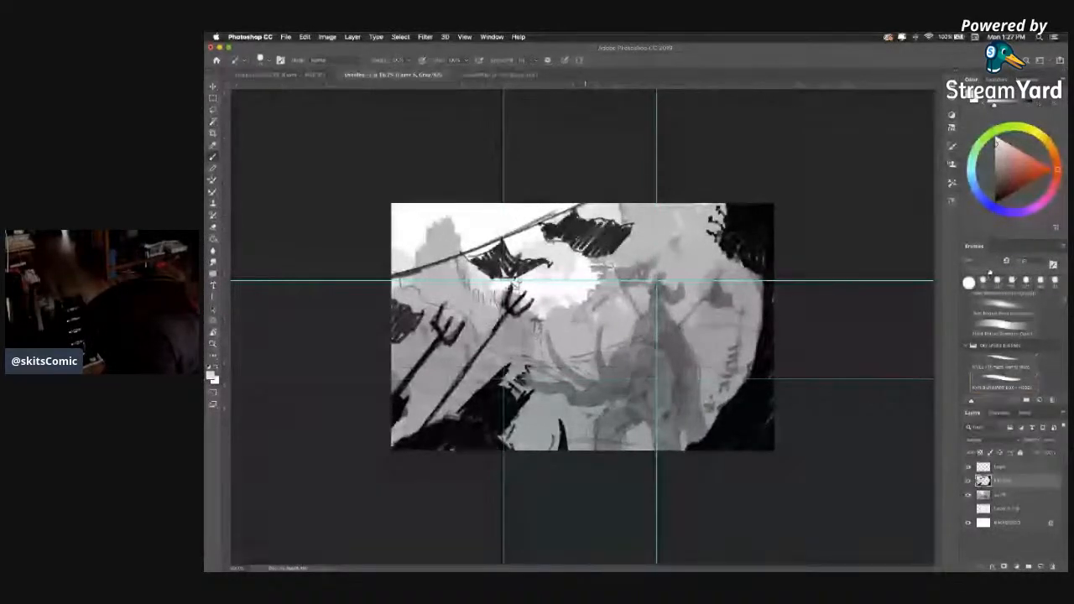
pyautogui.press('super+z')
pyautogui.press('super+z')
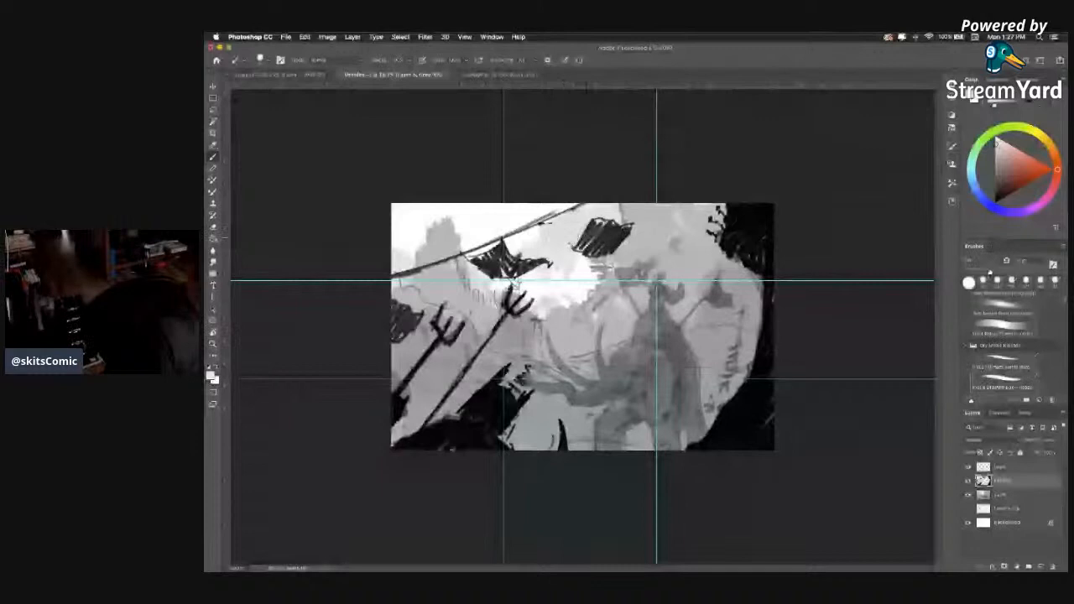
pyautogui.moveTo(614, 222); pyautogui.dragTo(583, 250)
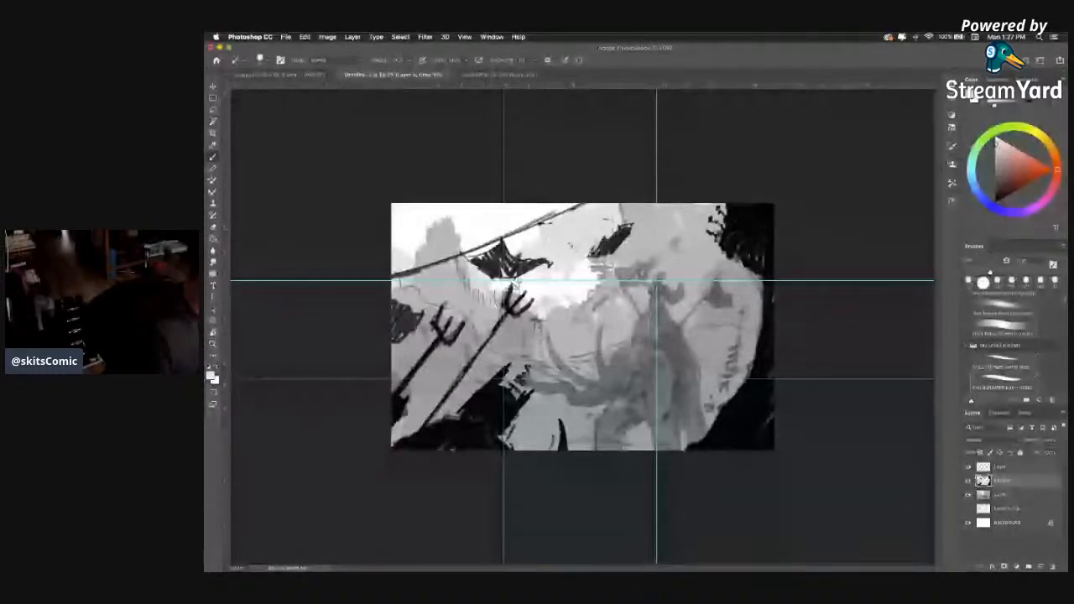
pyautogui.keyDown('alt'); pyautogui.click(610, 225); pyautogui.keyUp('alt')
pyautogui.moveTo(616, 232)
pyautogui.mouseDown()
pyautogui.moveTo(588, 256)
pyautogui.moveTo(628, 229)
pyautogui.moveTo(629, 242)
pyautogui.mouseUp()
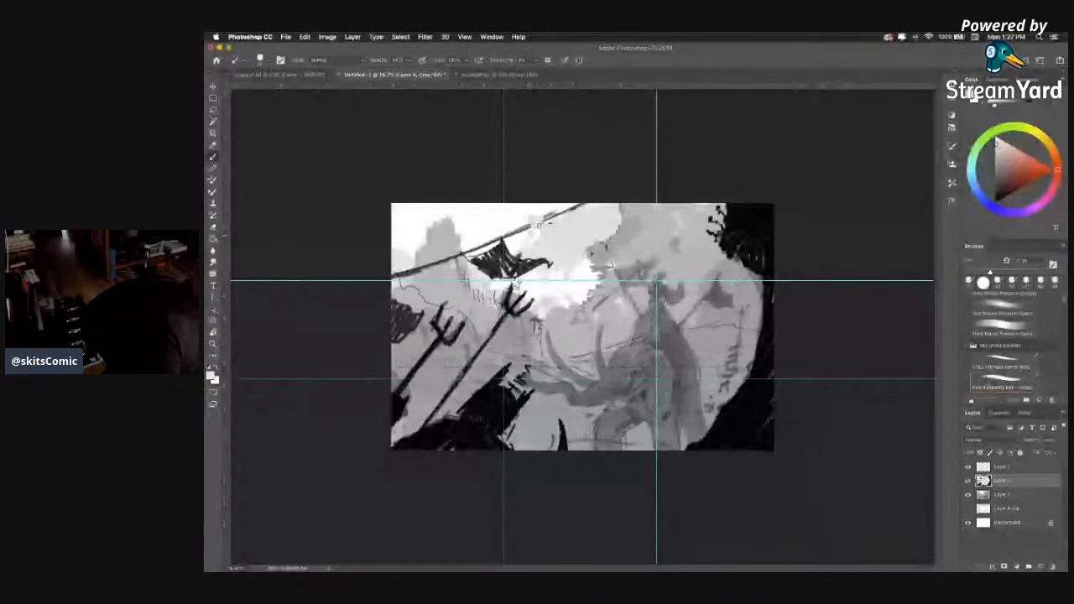
pyautogui.keyDown('alt'); pyautogui.click(522, 229); pyautogui.keyUp('alt')
pyautogui.moveTo(518, 231); pyautogui.dragTo(559, 214)
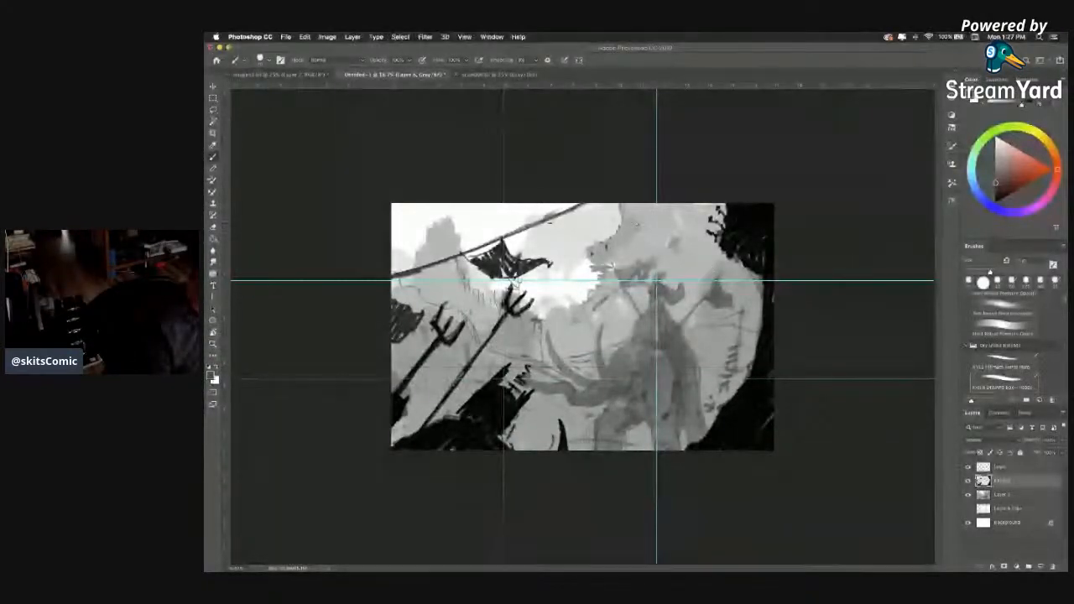
# Sample the cloud's light grey and rebuild the cloud's ragged edge above the elephant rider.
pyautogui.keyDown('alt'); pyautogui.click(651, 207); pyautogui.keyUp('alt')
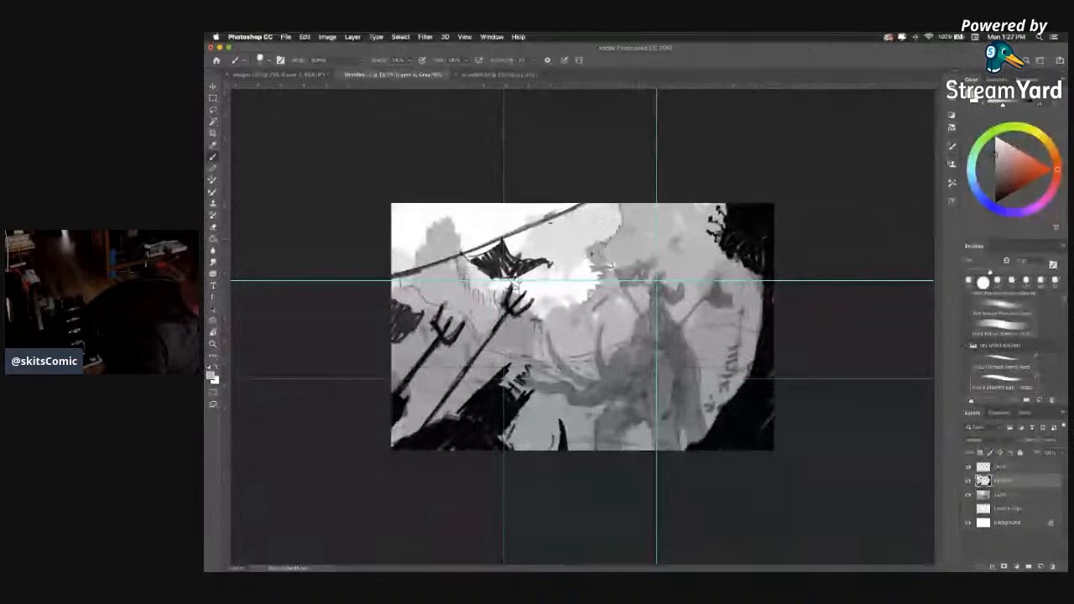
pyautogui.moveTo(592, 253); pyautogui.dragTo(631, 227)
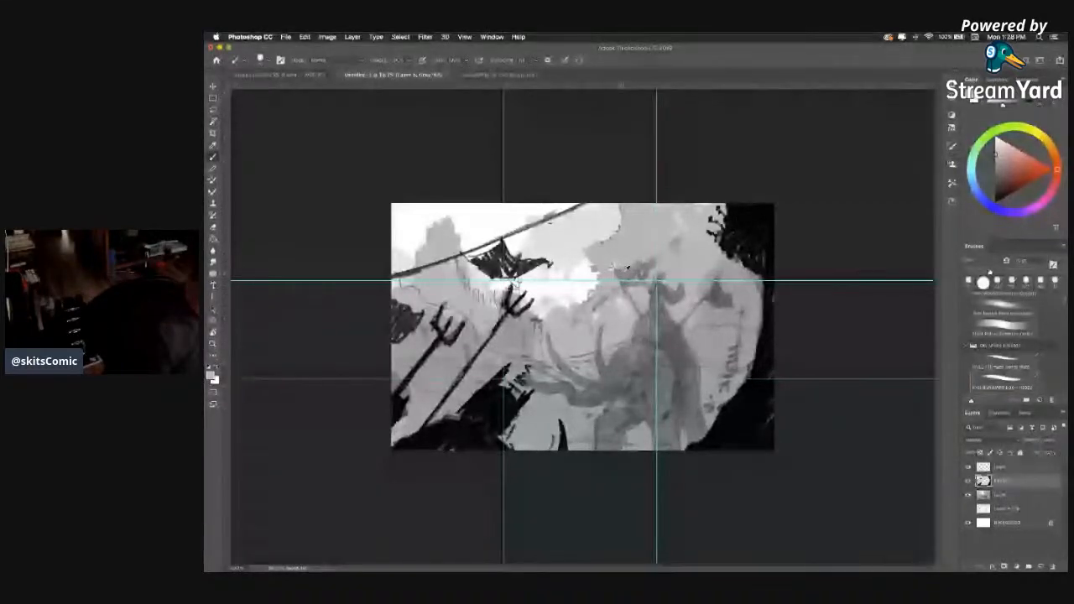
pyautogui.moveTo(612, 267); pyautogui.dragTo(591, 258)
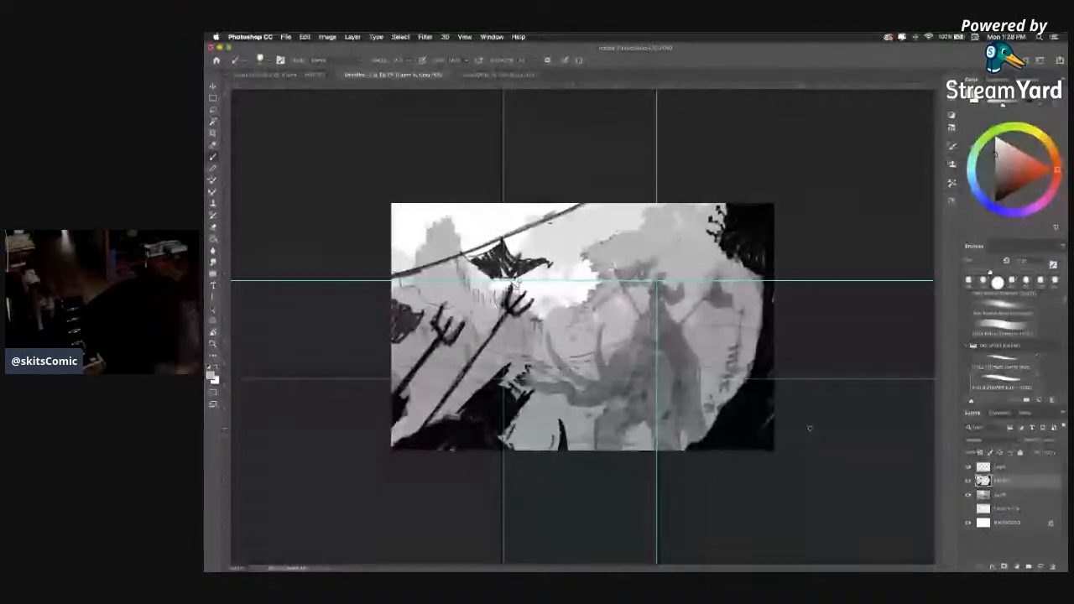
pyautogui.press('l')
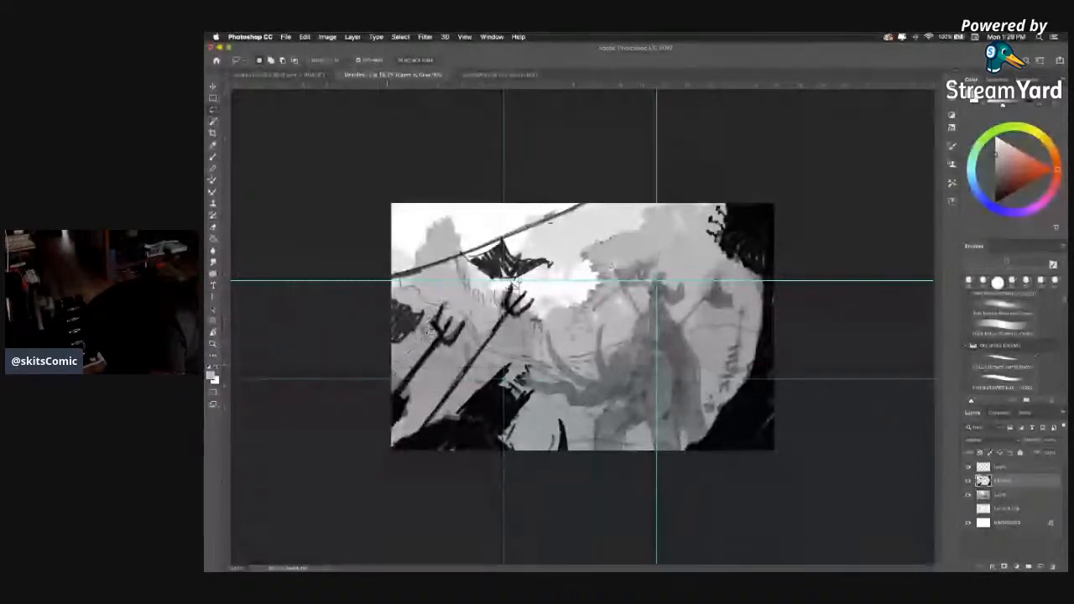
pyautogui.moveTo(443, 301)
pyautogui.mouseDown()
pyautogui.moveTo(506, 290)
pyautogui.moveTo(538, 315)
pyautogui.mouseUp()
pyautogui.moveTo(529, 383); pyautogui.dragTo(570, 492)
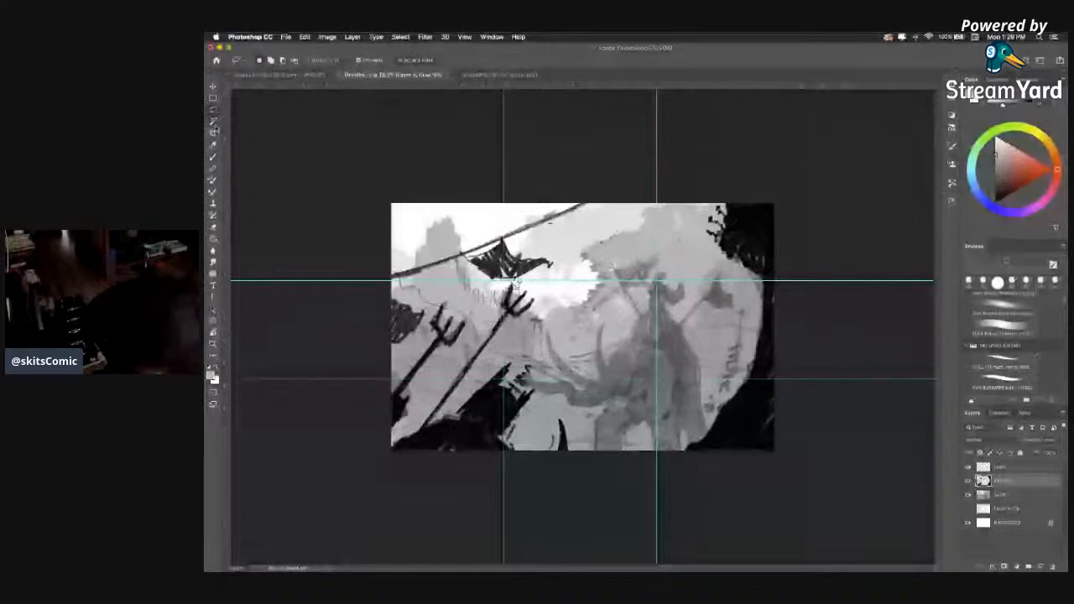
pyautogui.click(213, 157)
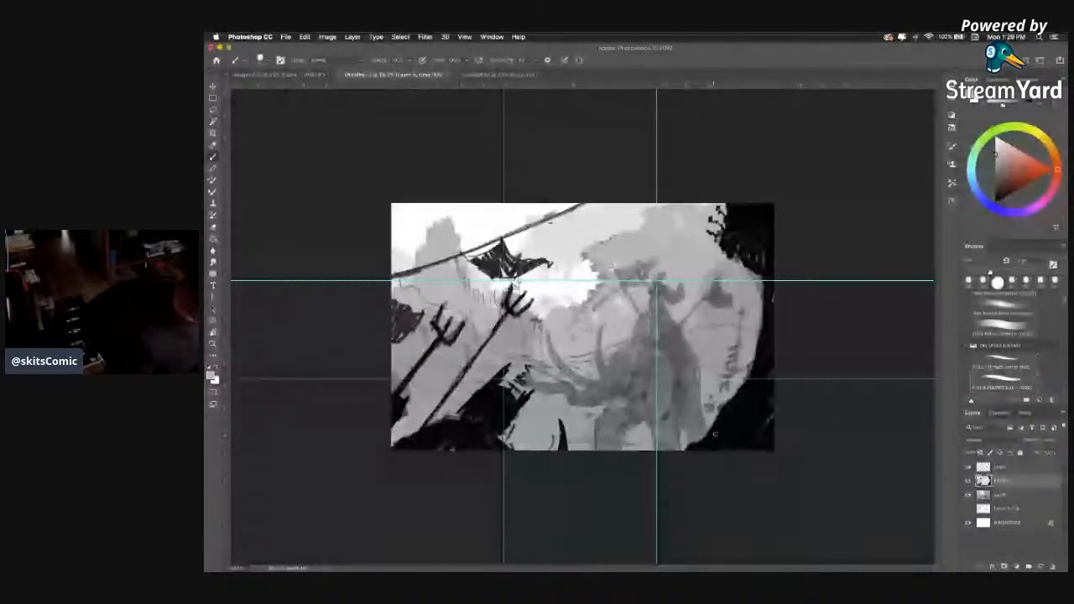
# Fill the remaining hanging flag with near-black and extend the lower-right foreground silhouette with a ragged inner edge, using a smaller brush for the upper part.
pyautogui.keyDown('alt'); pyautogui.click(715, 434); pyautogui.keyUp('alt')
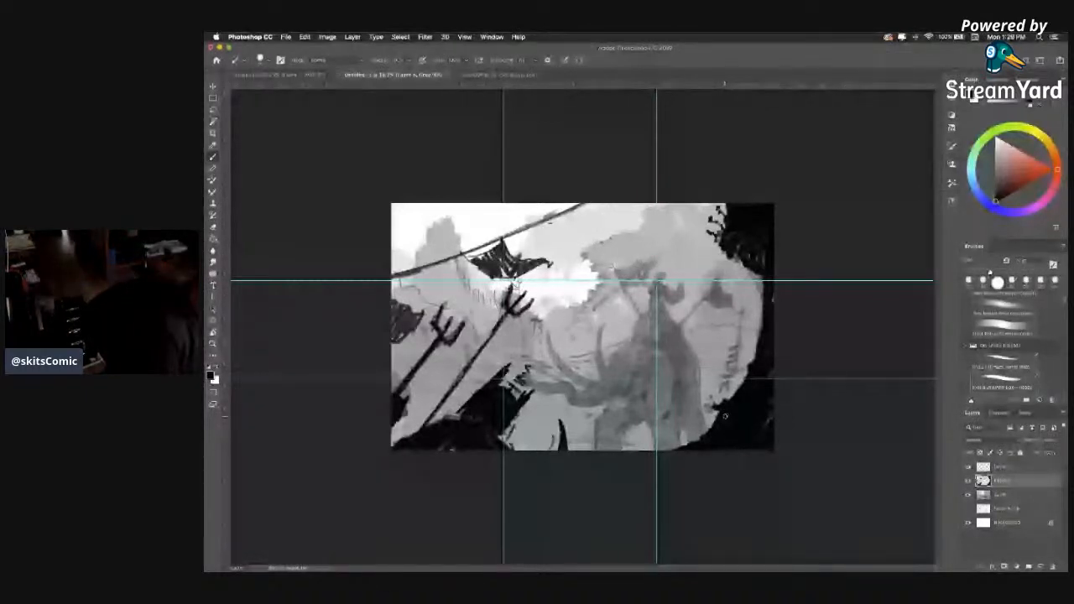
pyautogui.moveTo(474, 259); pyautogui.dragTo(519, 272)
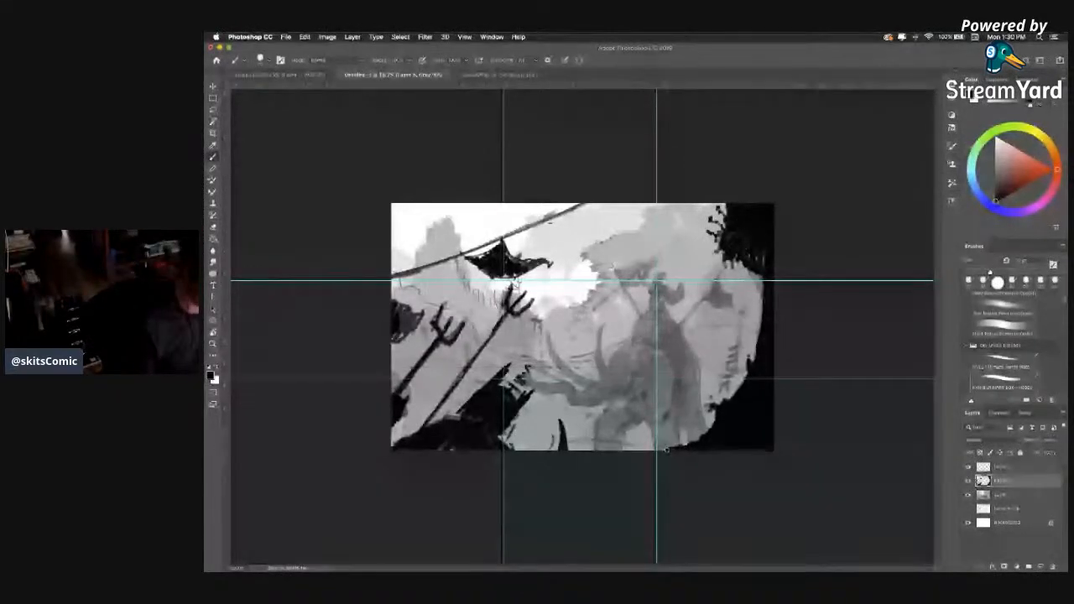
pyautogui.moveTo(662, 453); pyautogui.dragTo(695, 440)
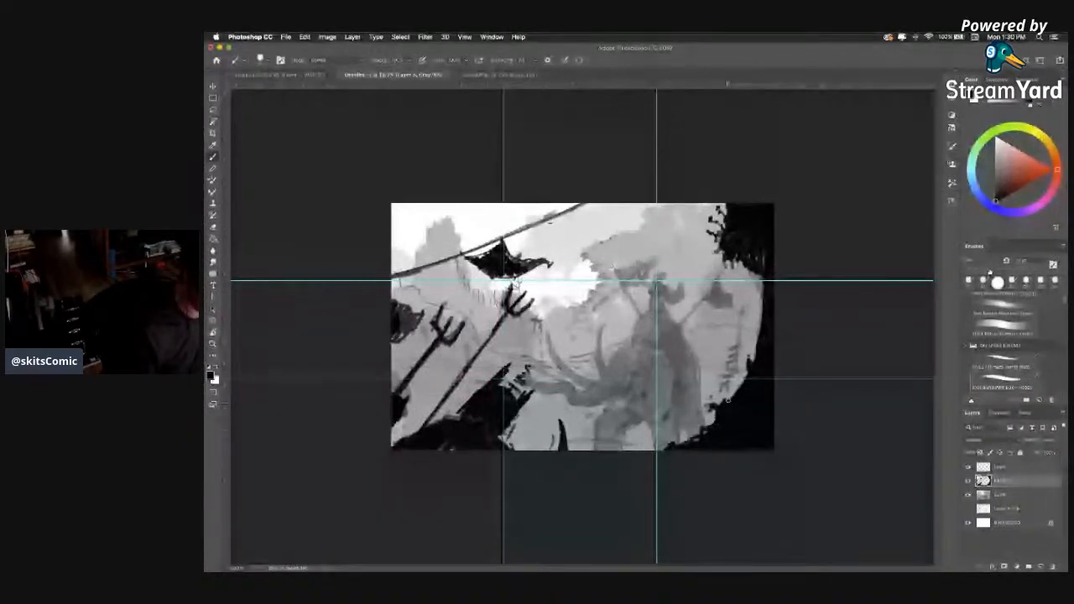
pyautogui.moveTo(737, 382); pyautogui.dragTo(749, 368)
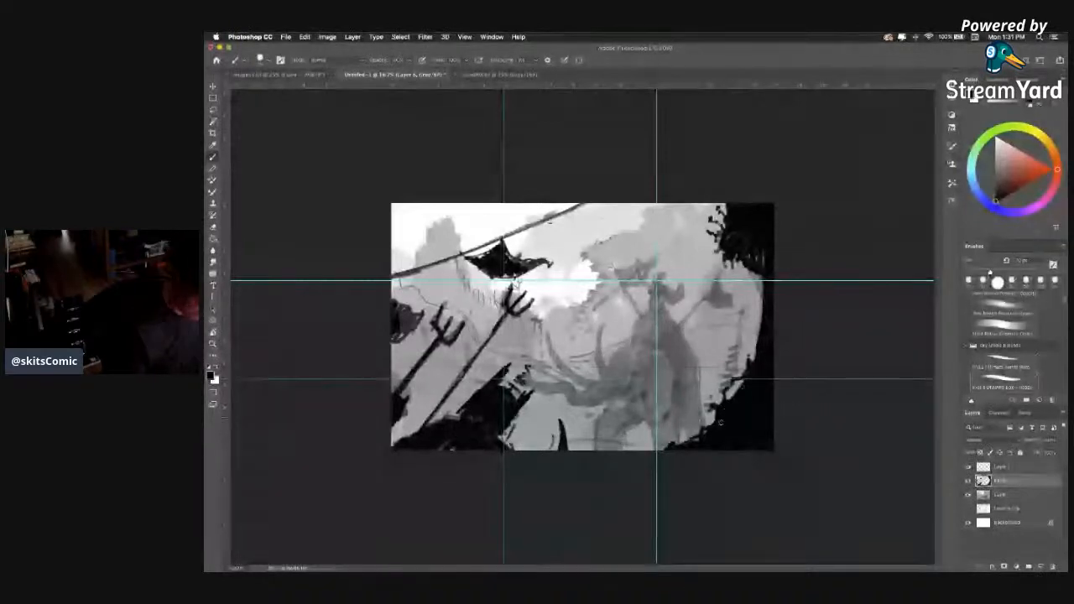
pyautogui.press('[')
pyautogui.moveTo(740, 379); pyautogui.dragTo(761, 307)
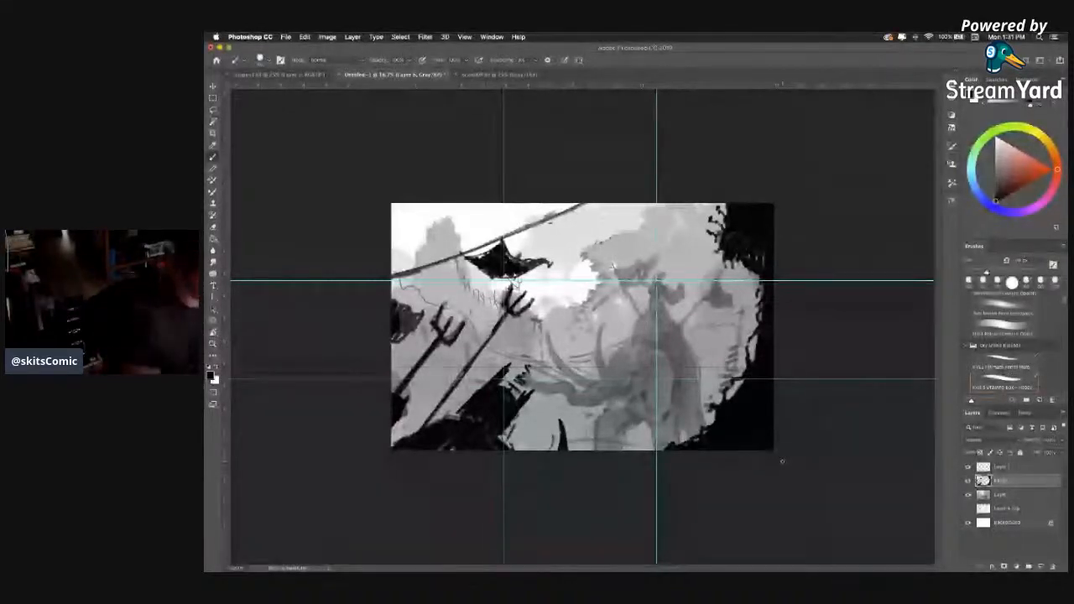
# Start a new near-black tattered flag at the rope's upper end, along the top edge of the scene.
pyautogui.moveTo(579, 207)
pyautogui.mouseDown()
pyautogui.moveTo(628, 204)
pyautogui.moveTo(606, 209)
pyautogui.mouseUp()
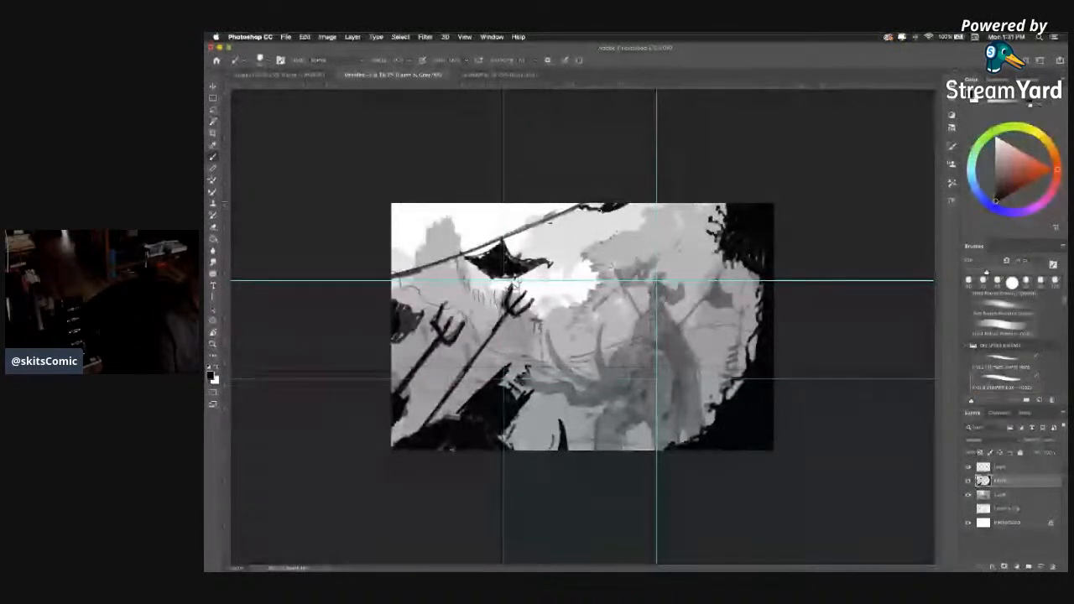